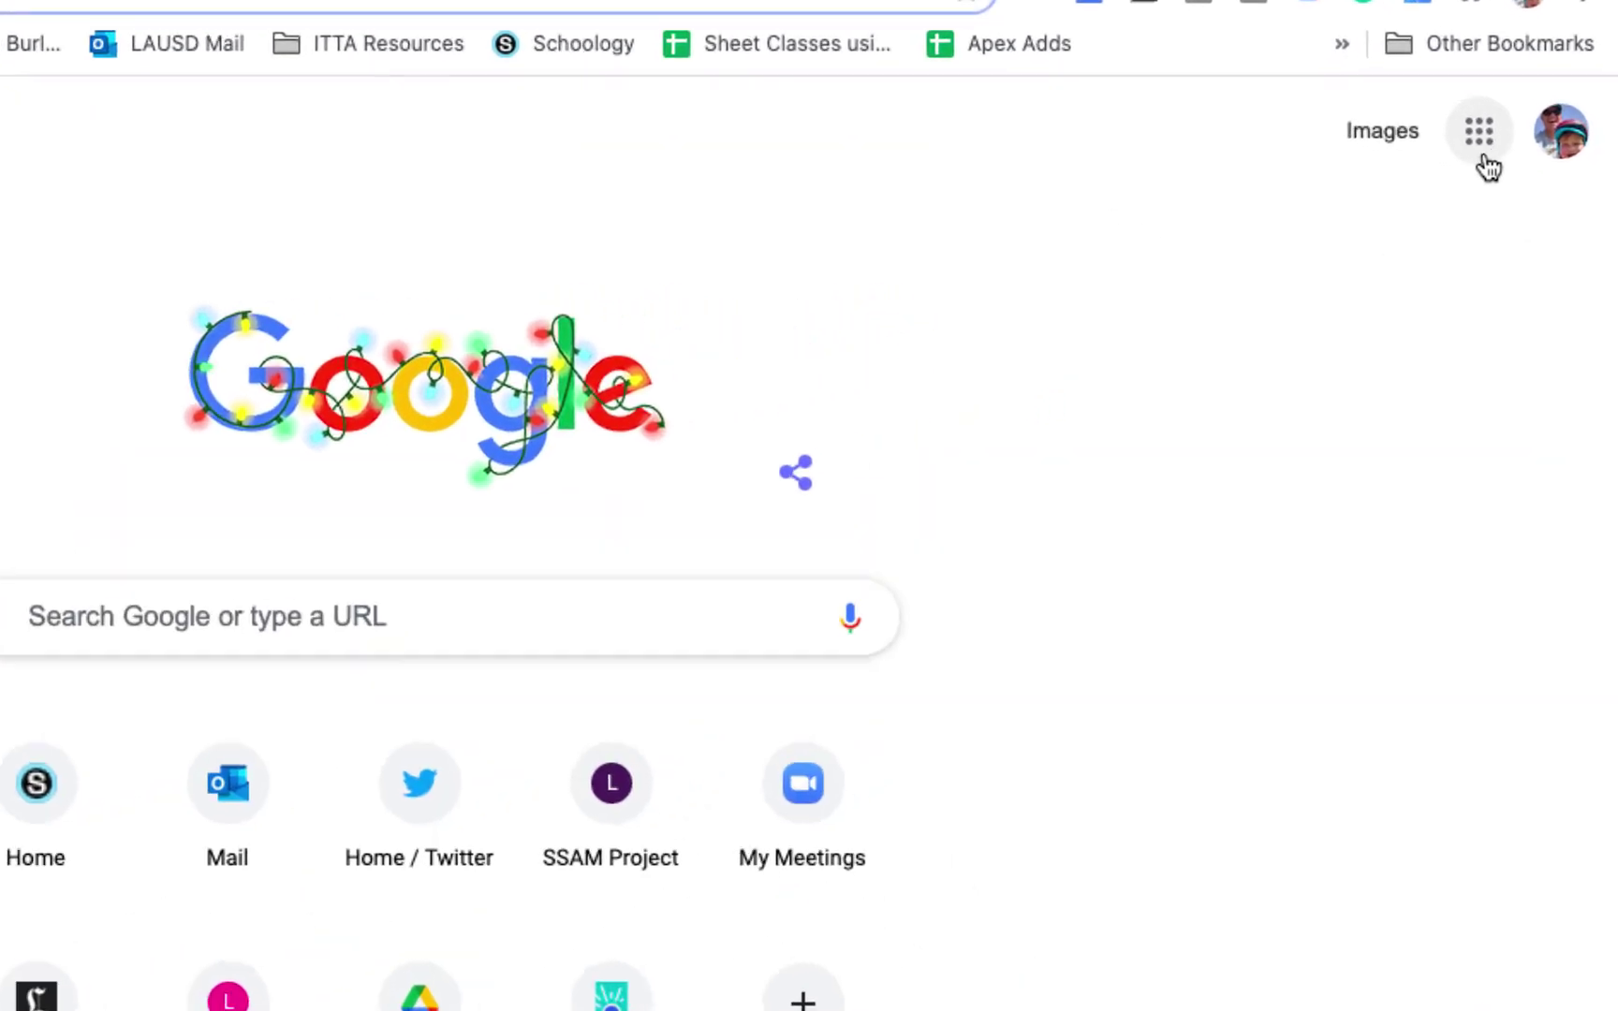
# - Open Jamboard from the Google apps list and create a new jam
pyautogui.click(1470, 140)
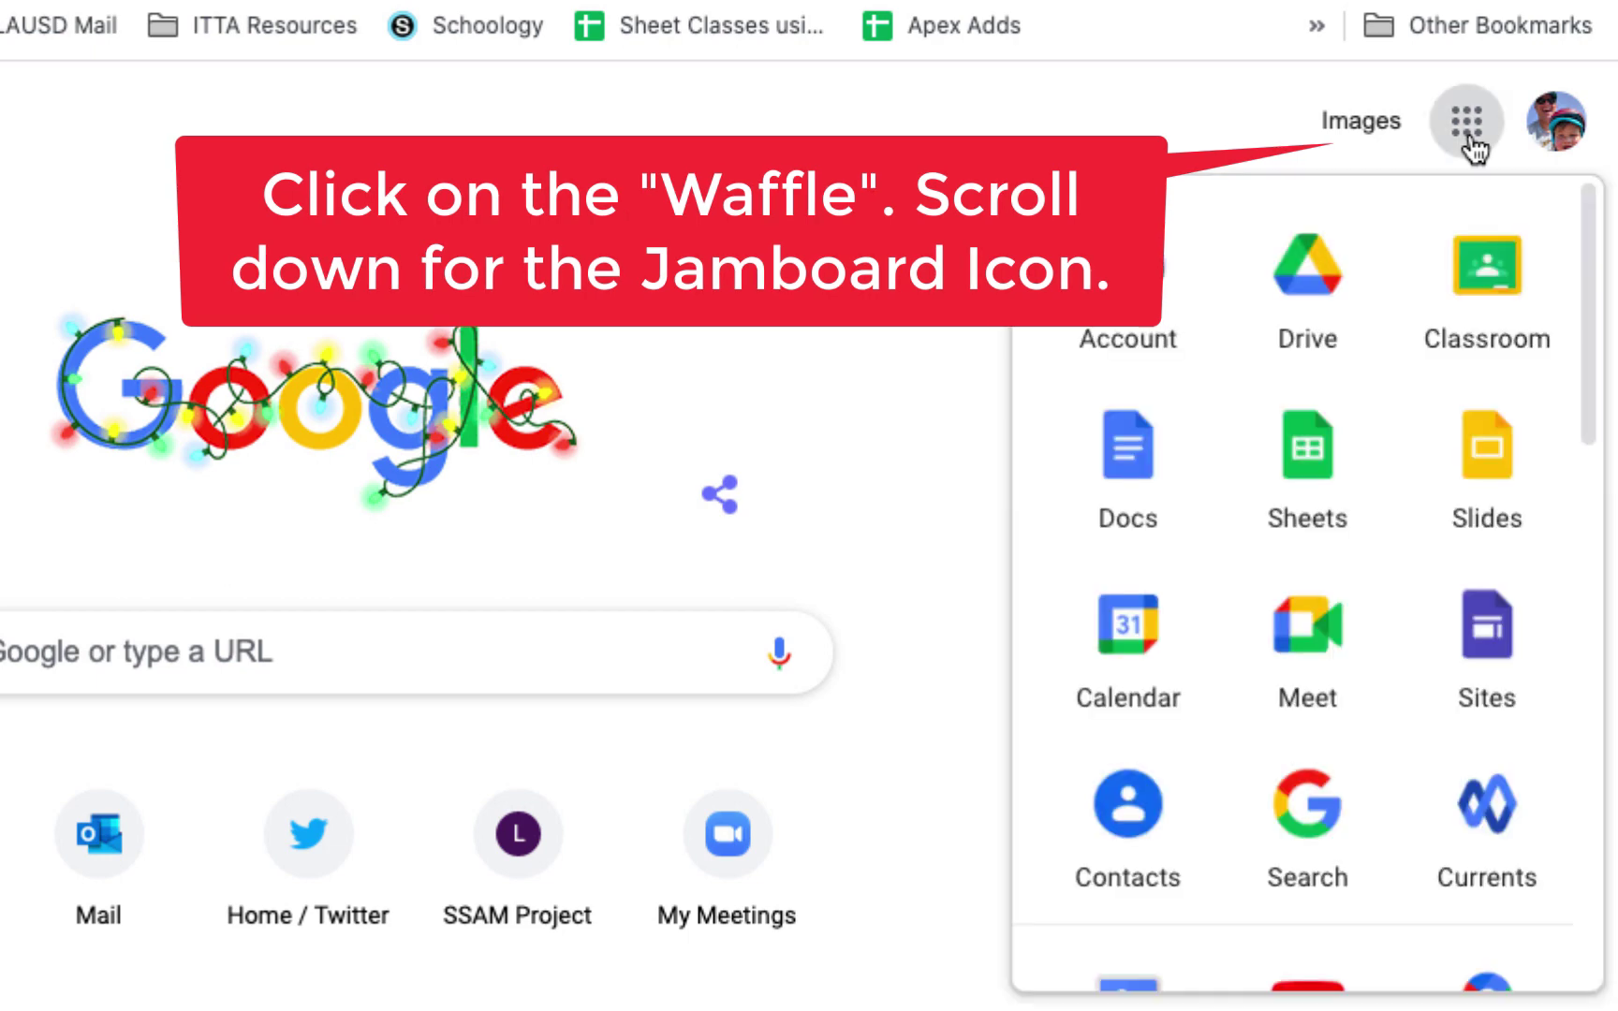
pyautogui.scroll(-4, 1437, 542)
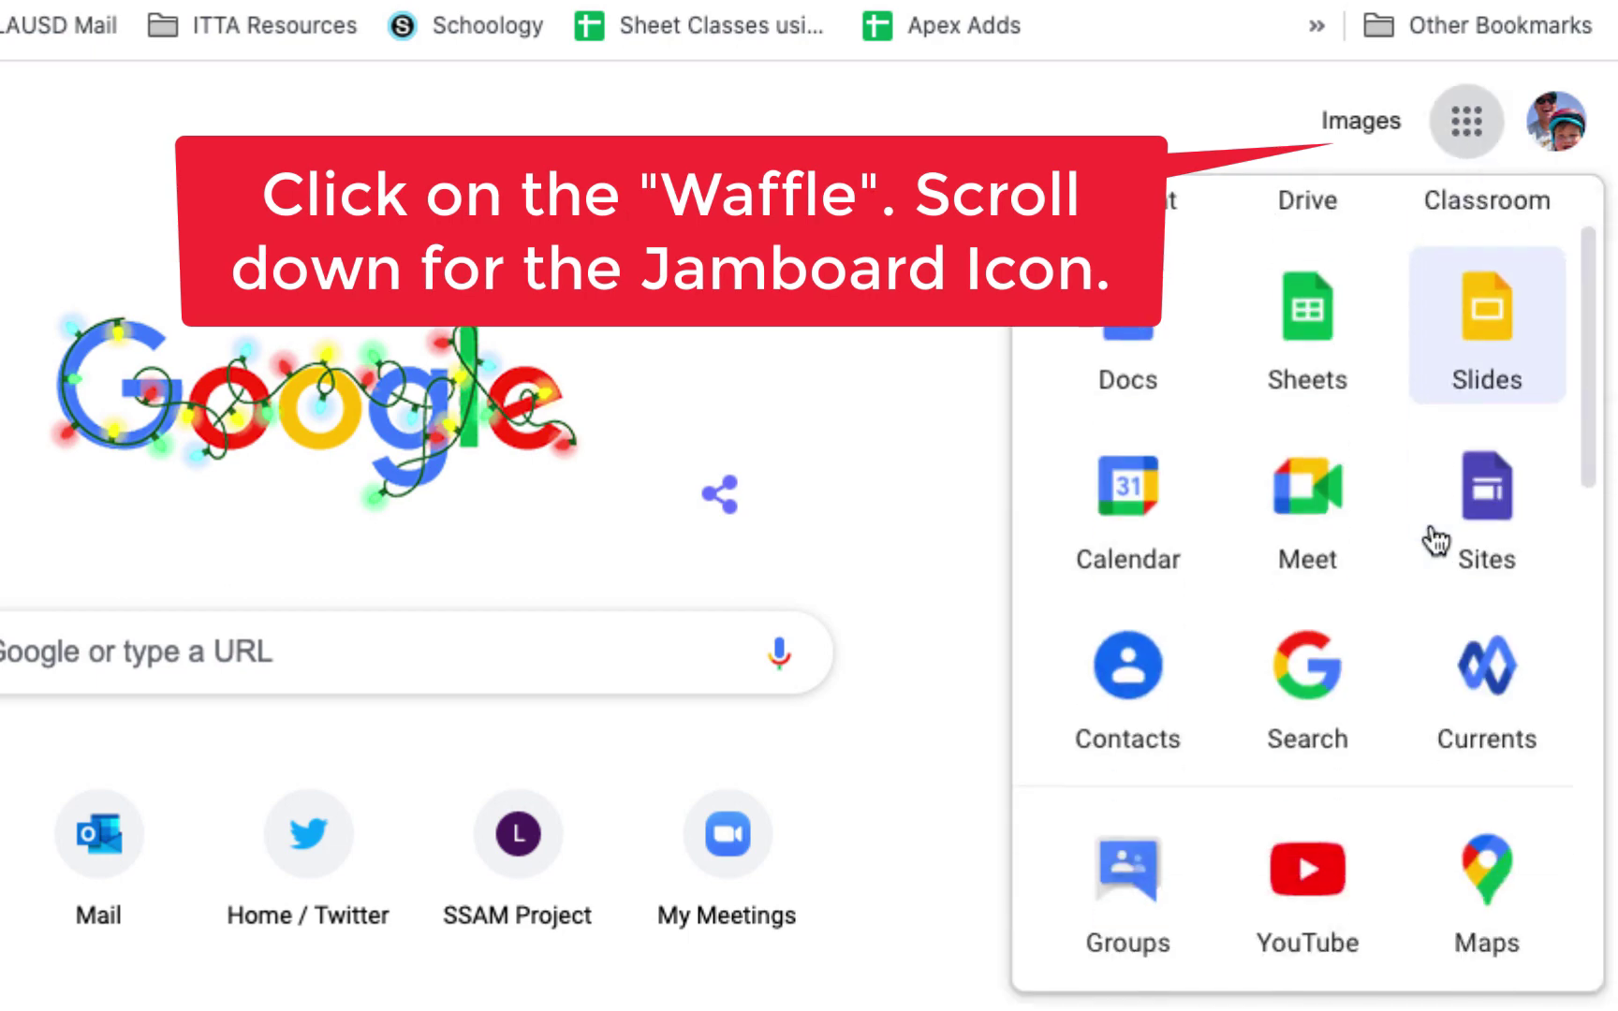
pyautogui.scroll(-4, 1435, 541)
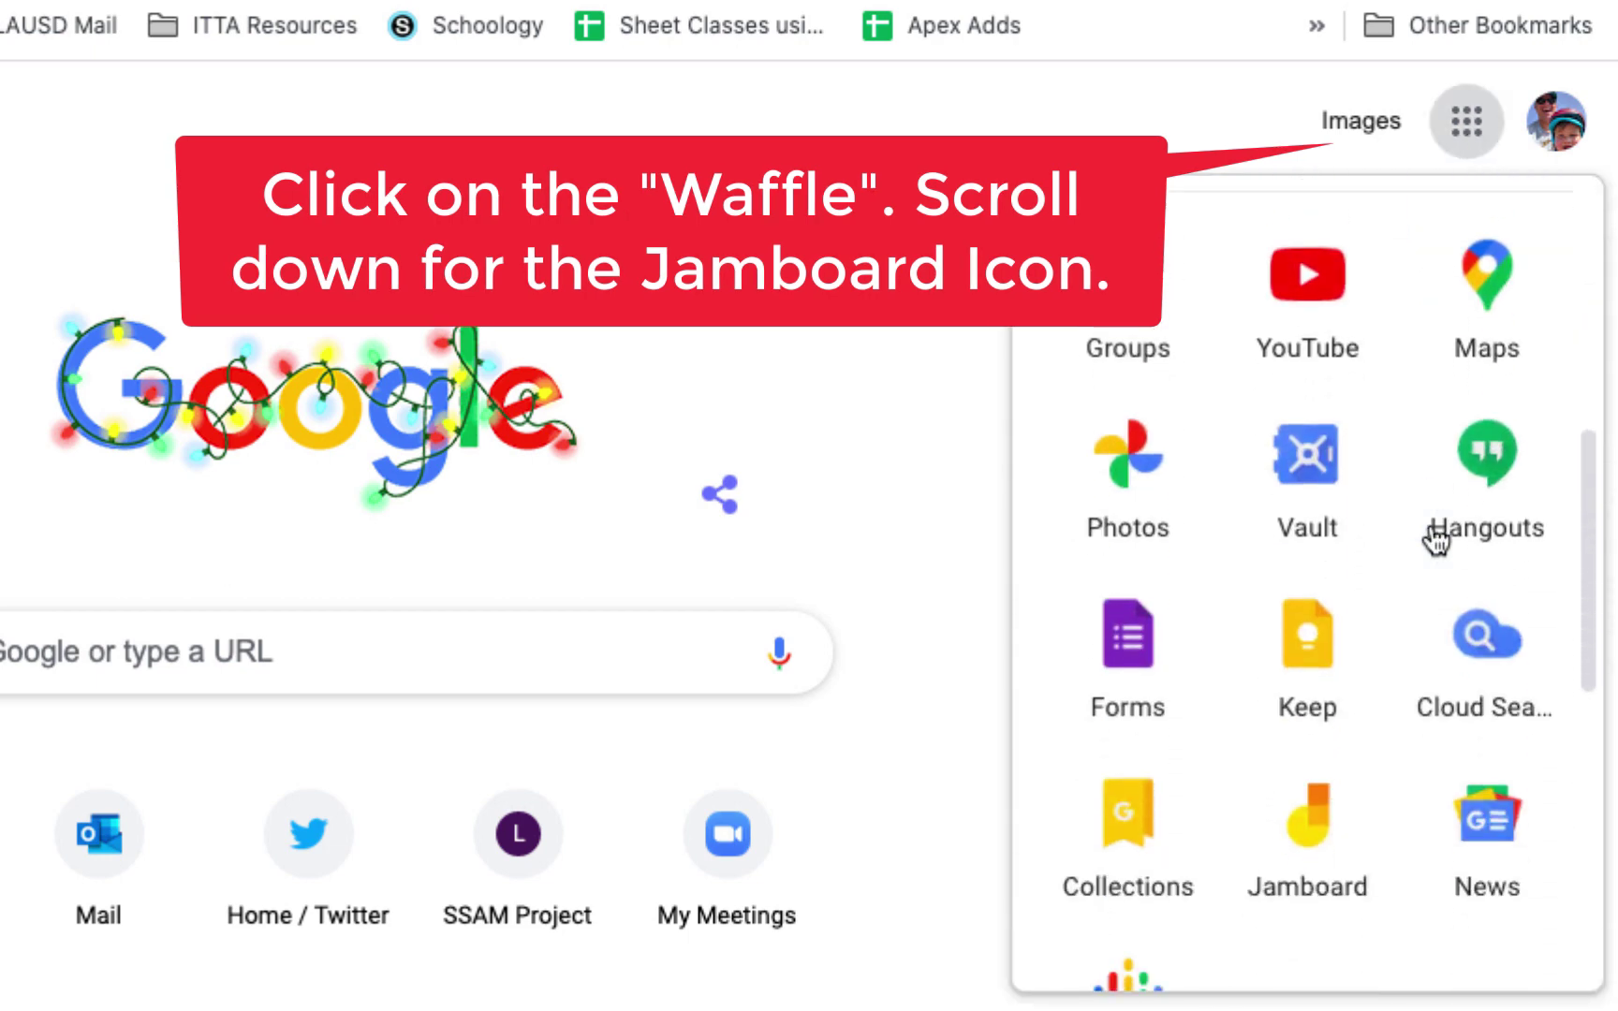
pyautogui.scroll(-1, 1434, 542)
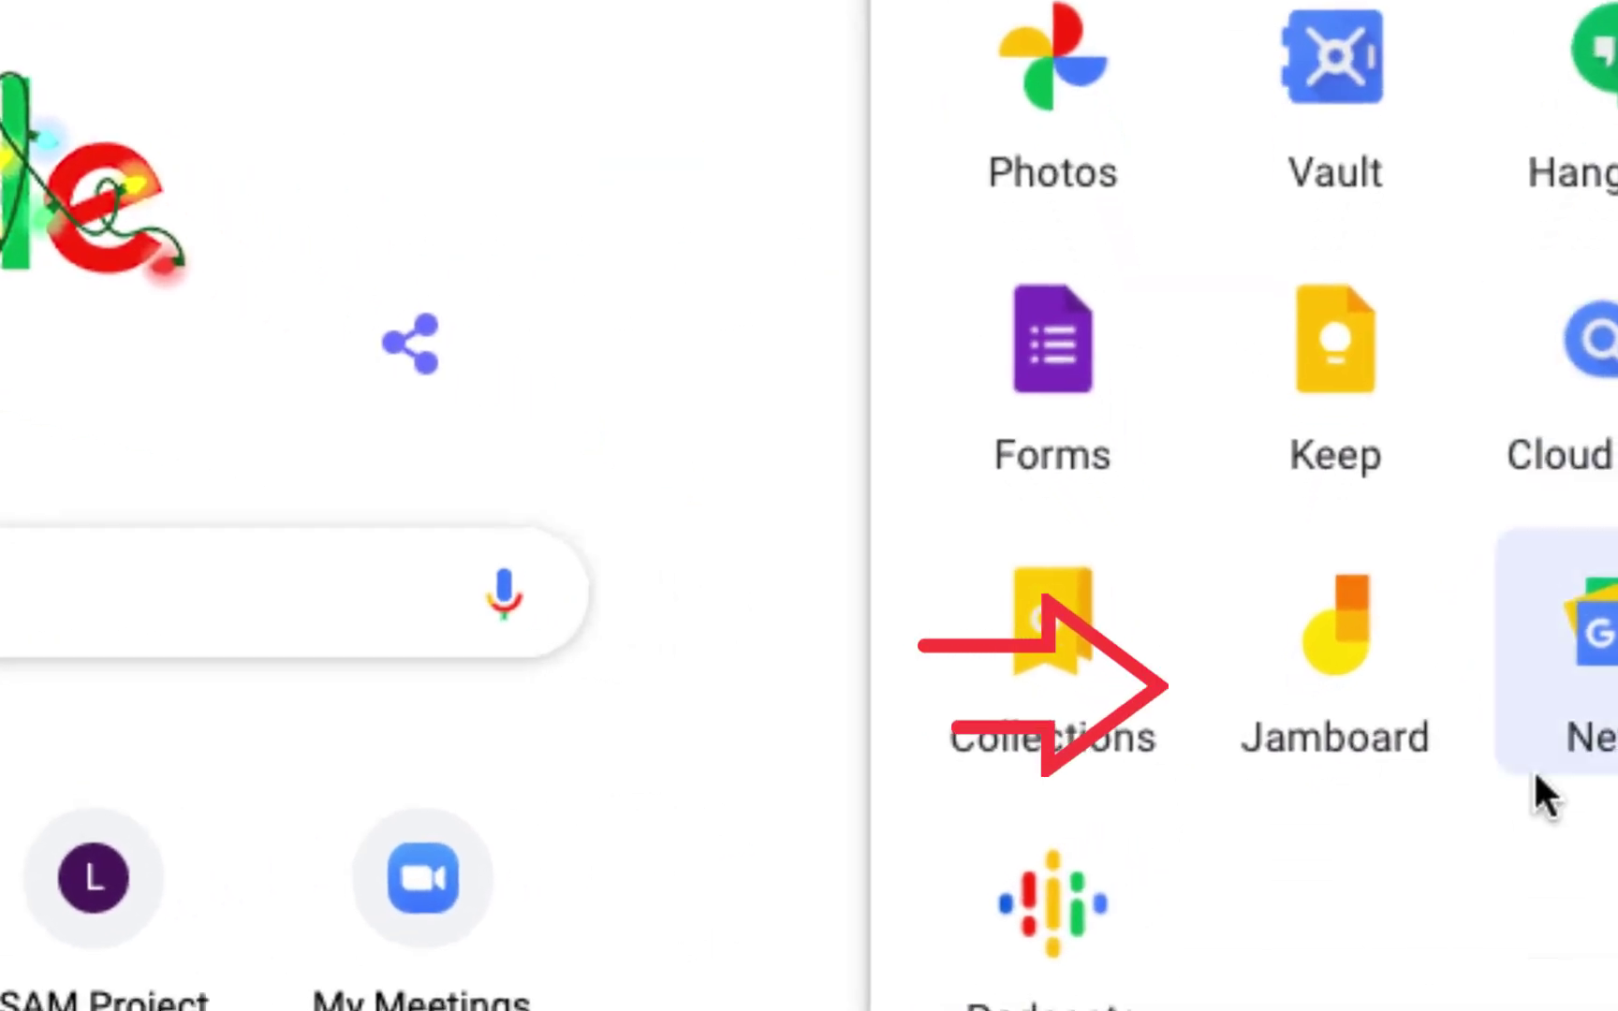
pyautogui.click(1307, 758)
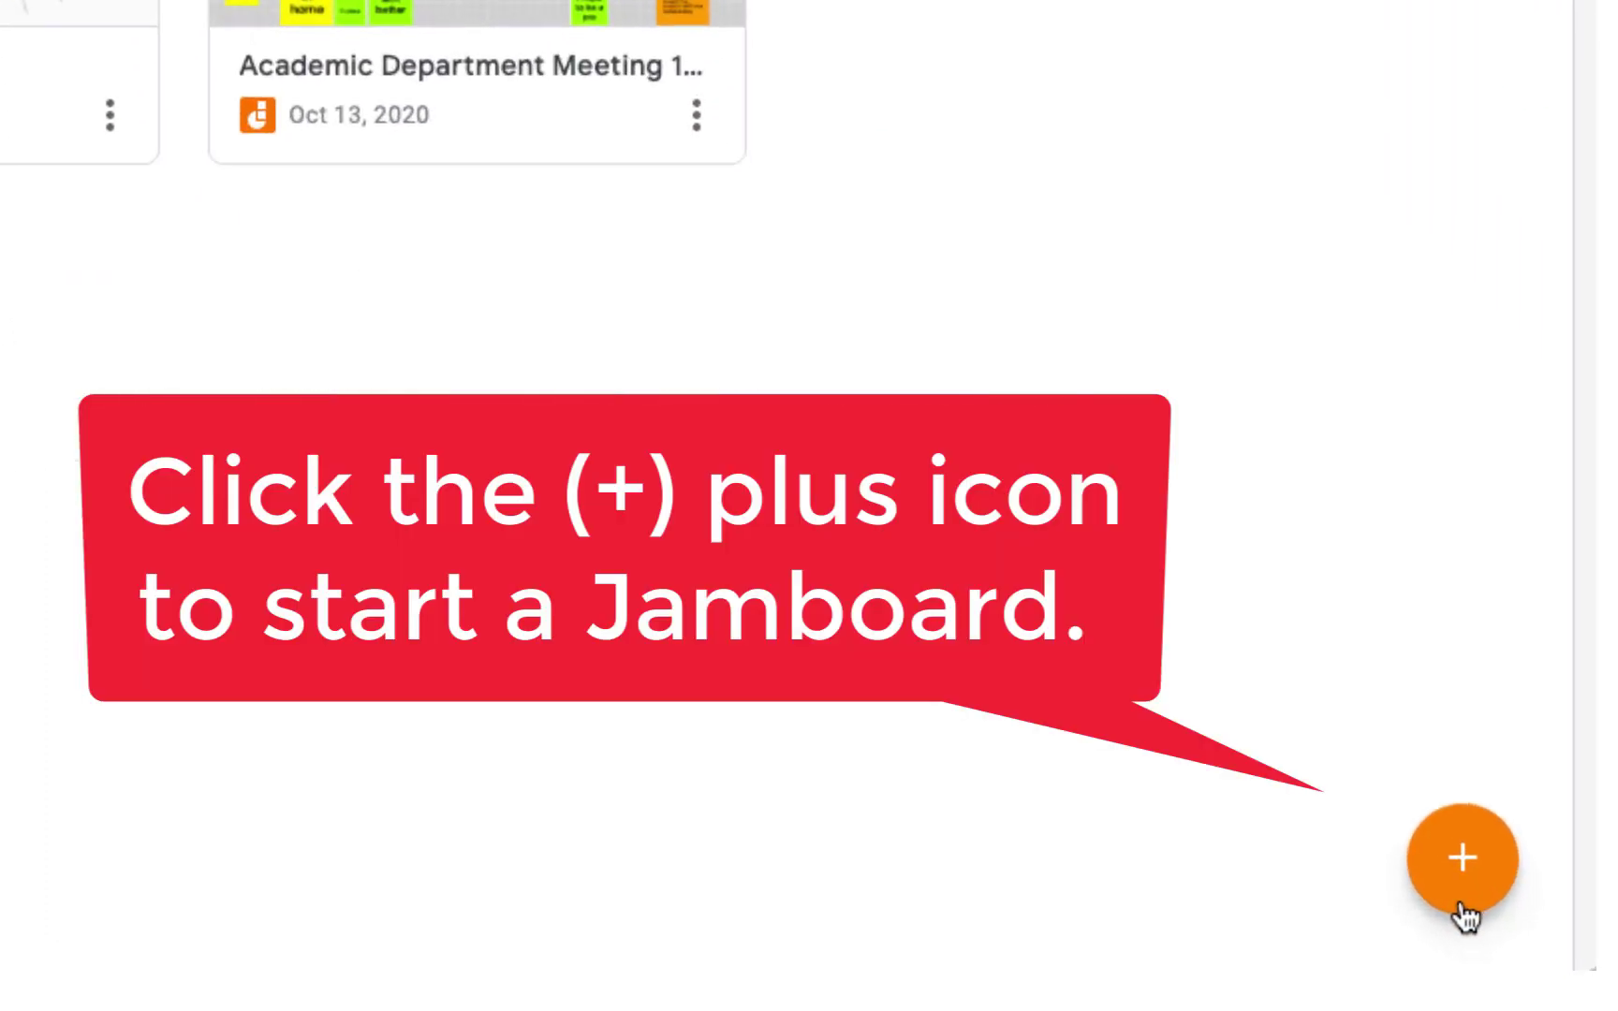
pyautogui.click(1431, 818)
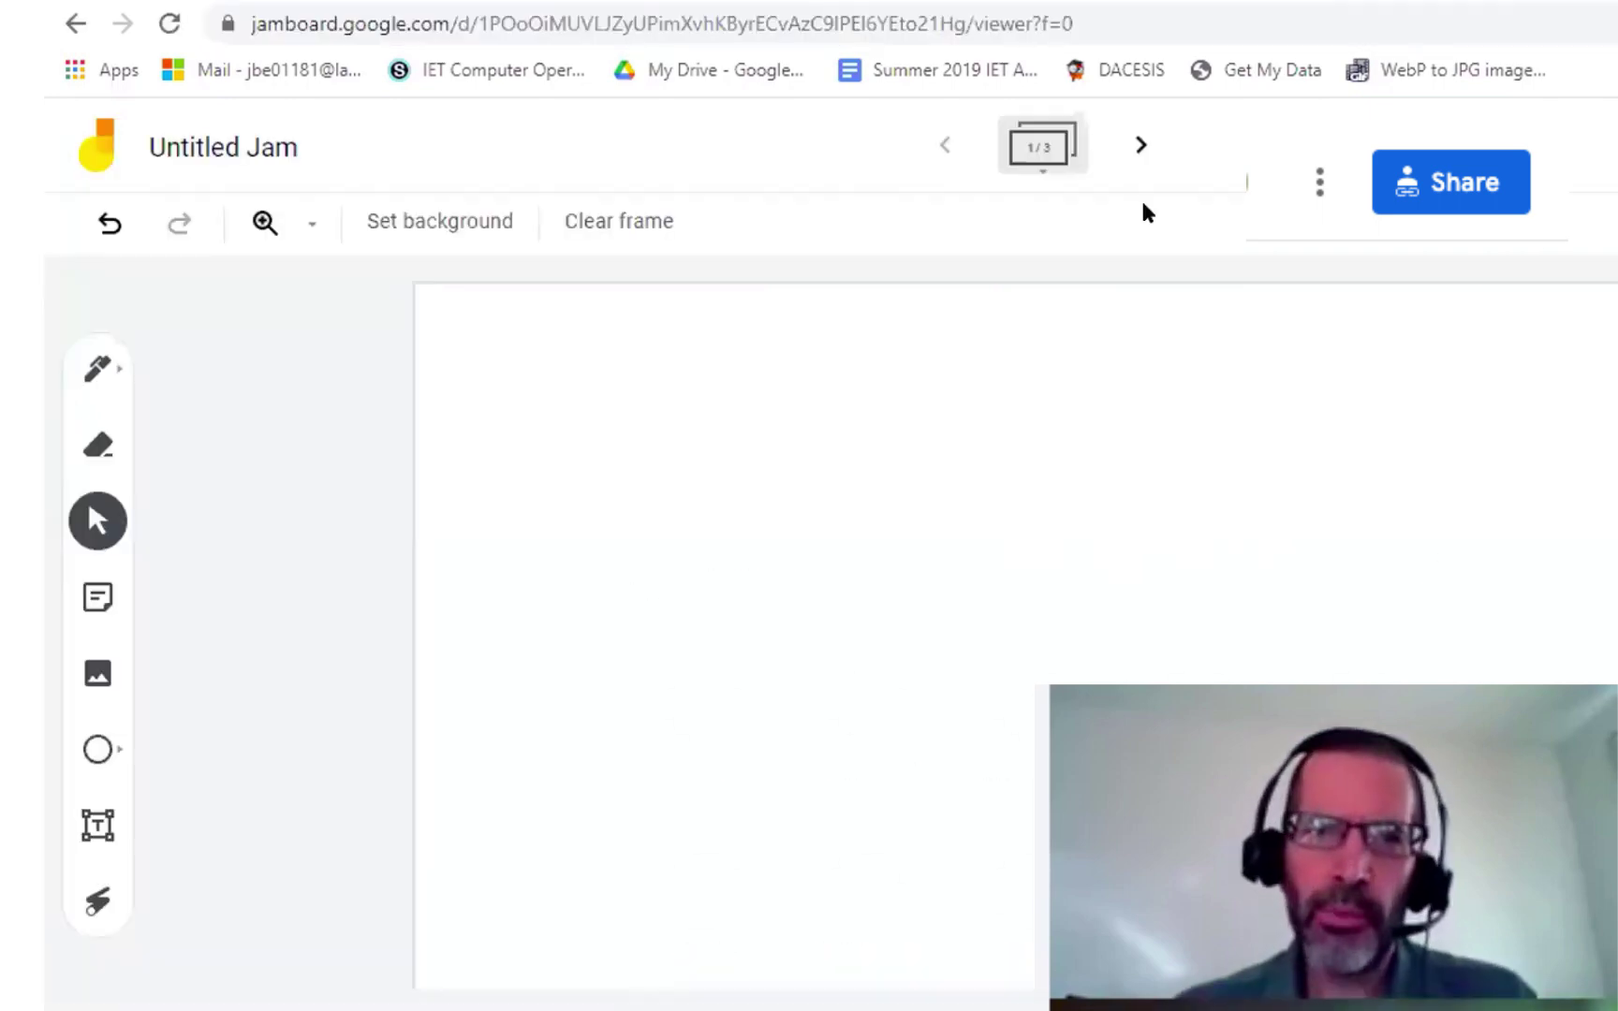
# - Add a fourth frame to the end of the jam and return to the first frame
pyautogui.click(1120, 152)
pyautogui.click(1120, 152)
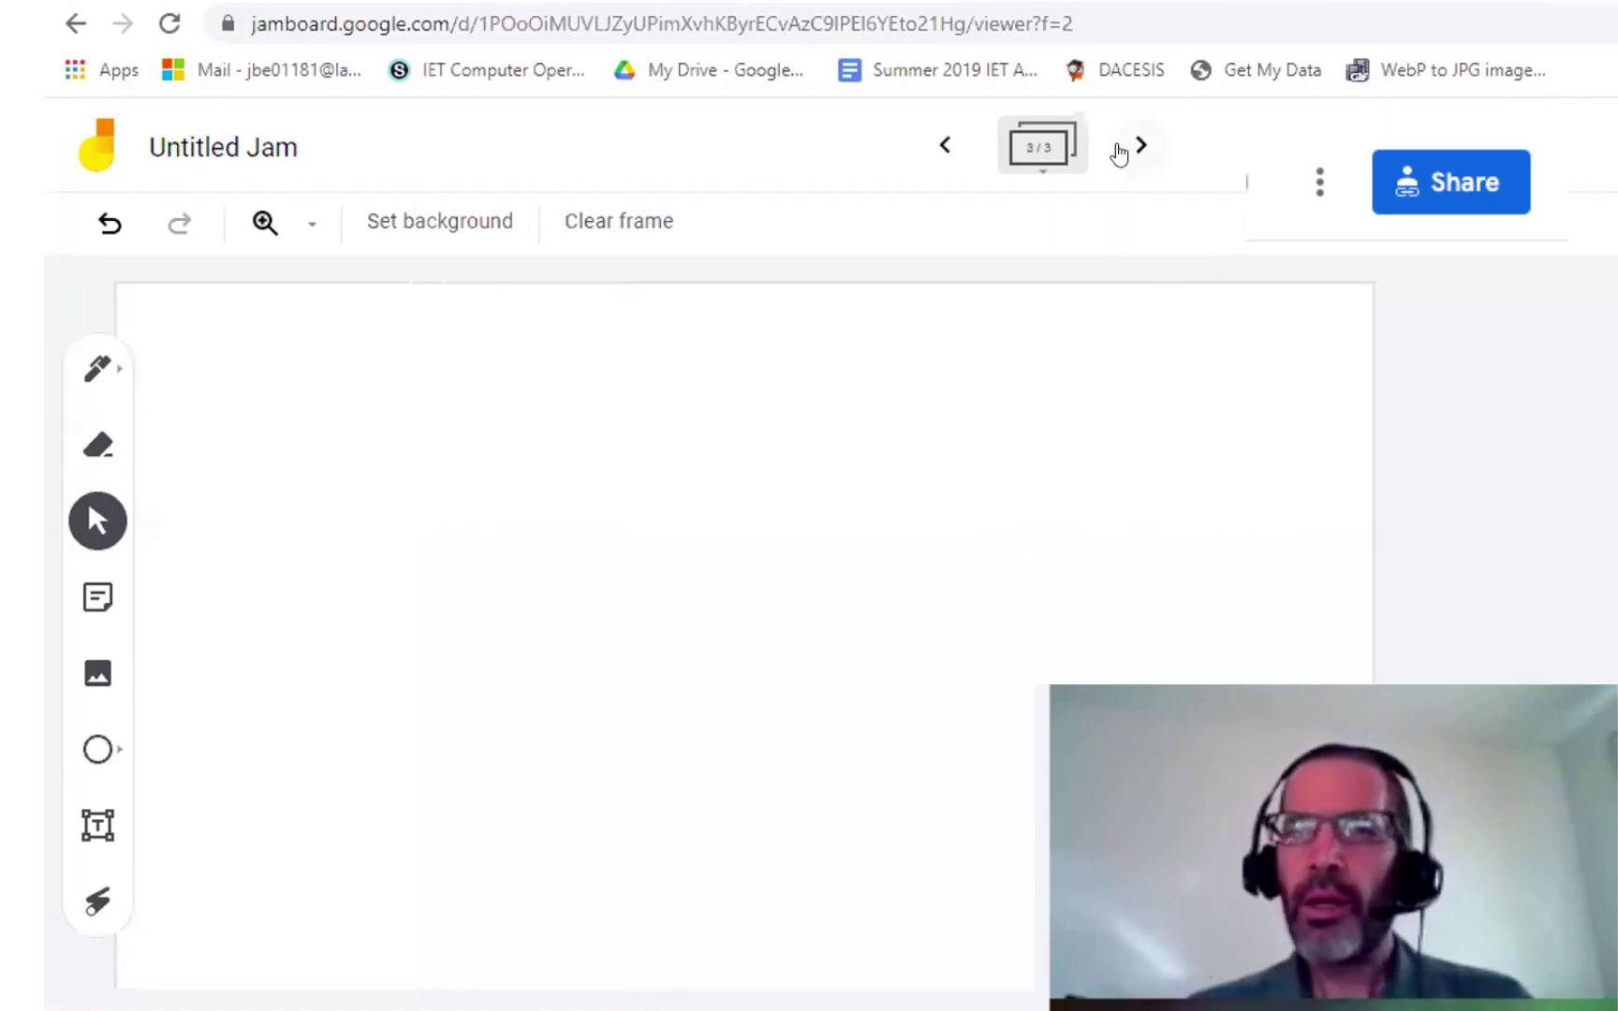
pyautogui.click(1120, 150)
pyautogui.click(934, 148)
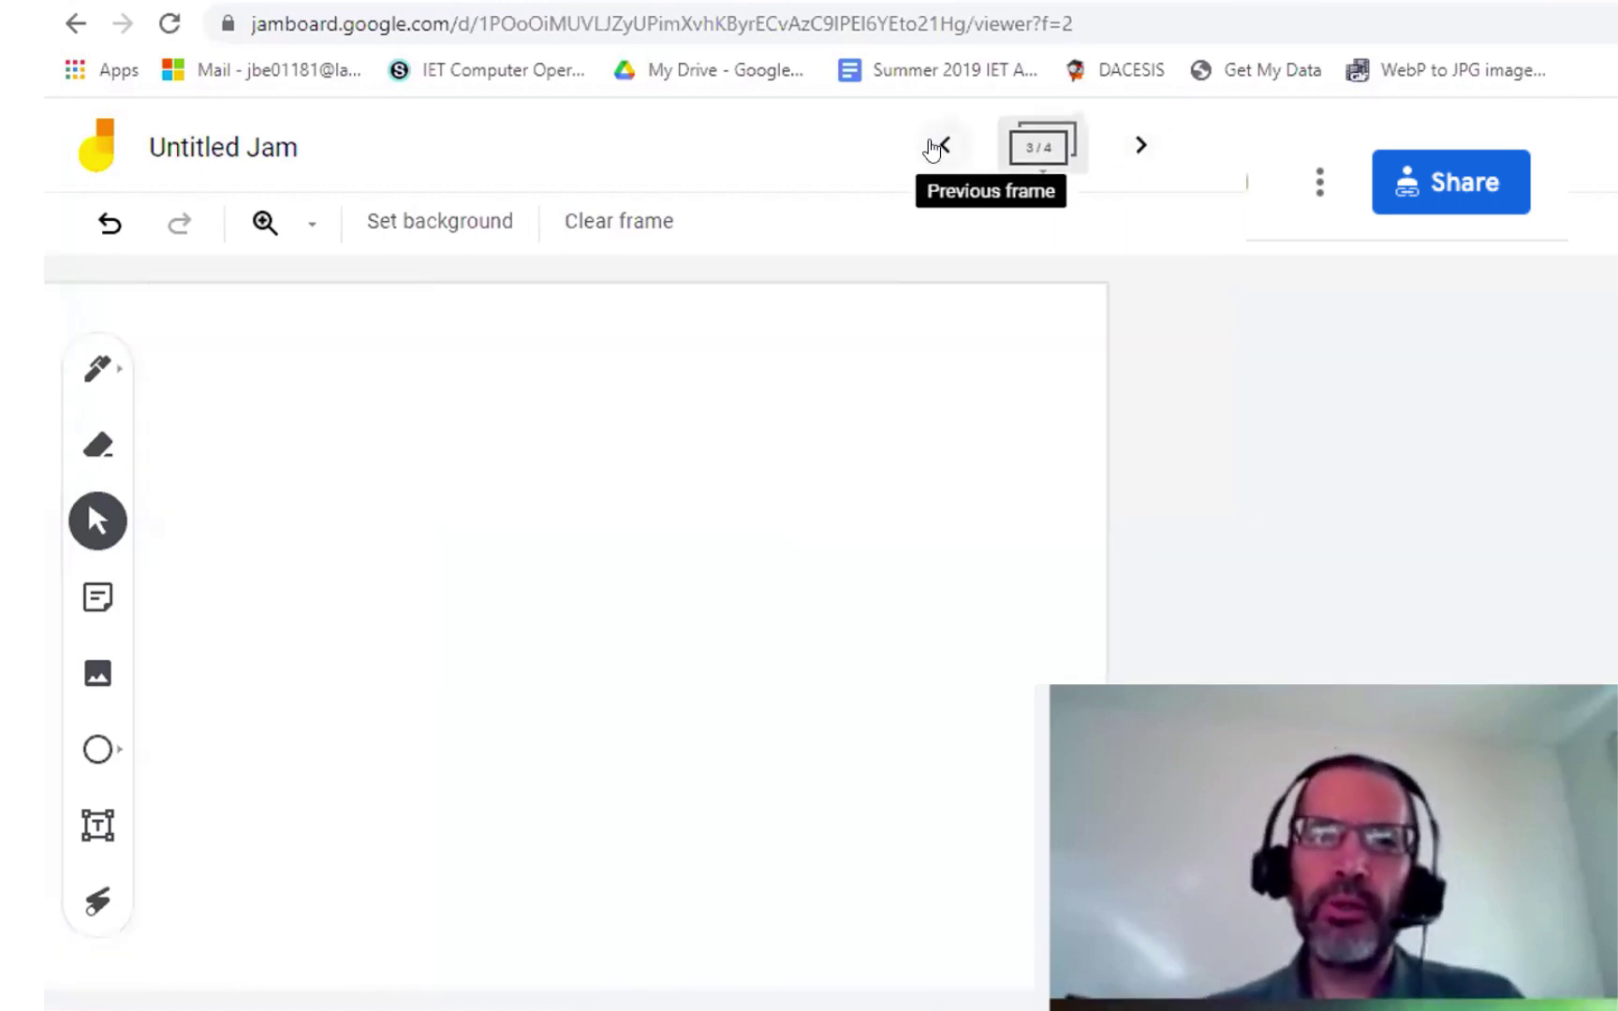
pyautogui.click(933, 148)
pyautogui.click(935, 148)
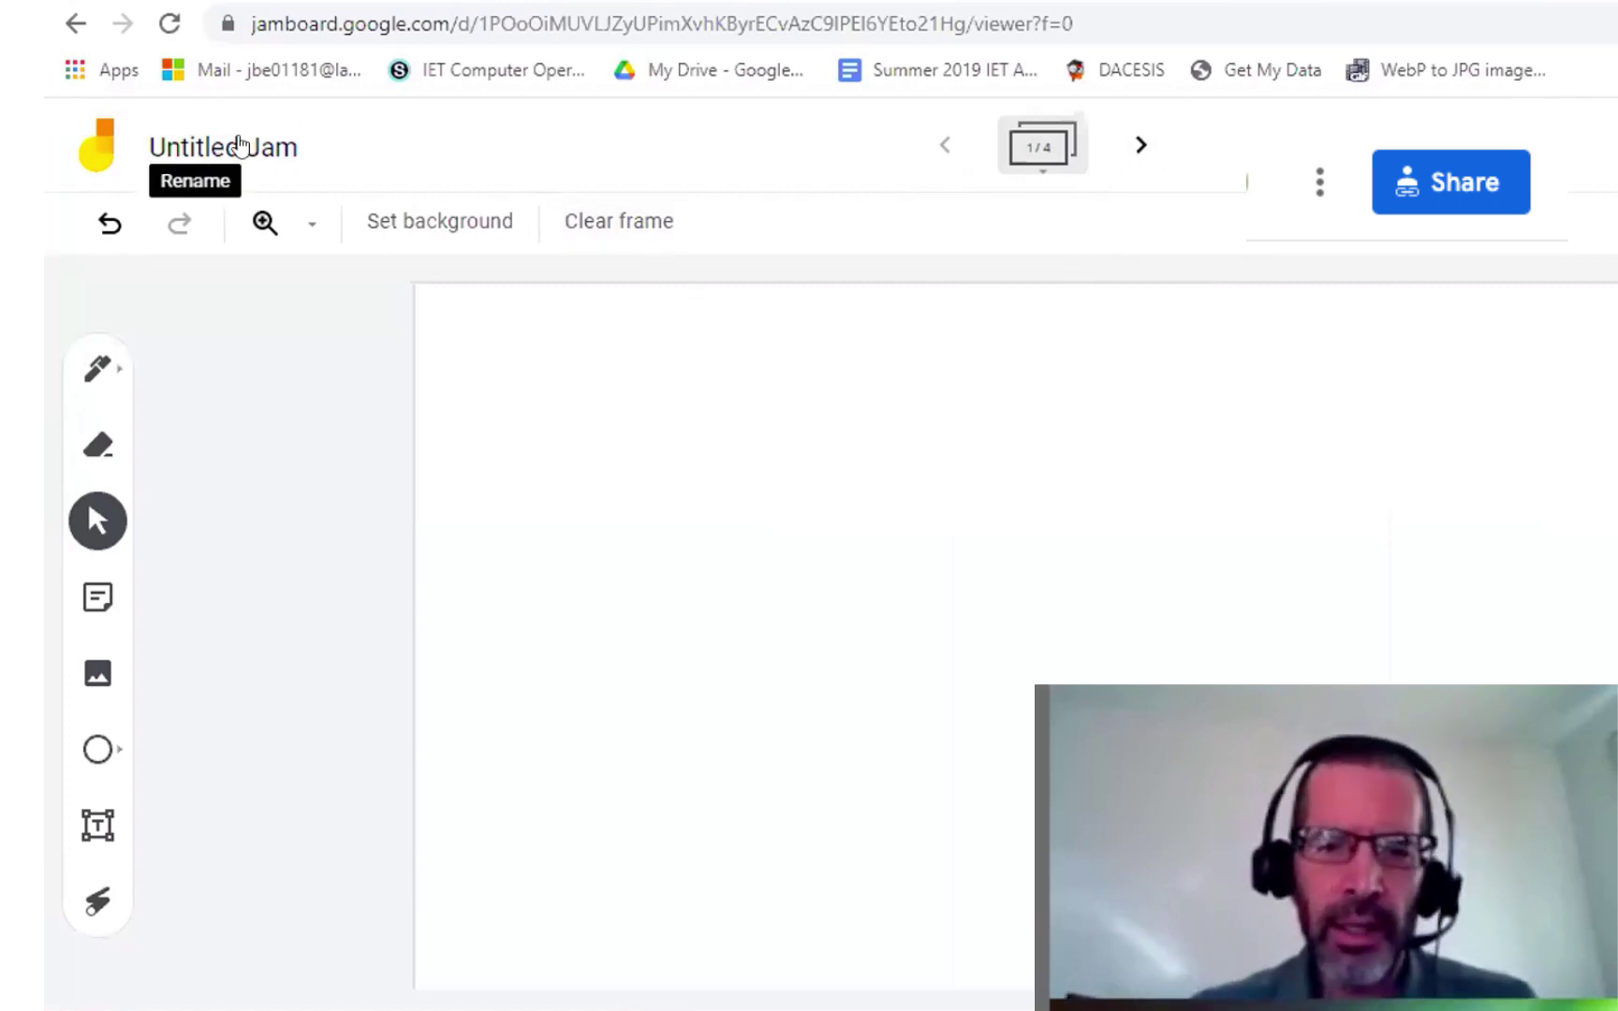
# - Rename the untitled jam as "Party Flyer"
pyautogui.click(192, 147)
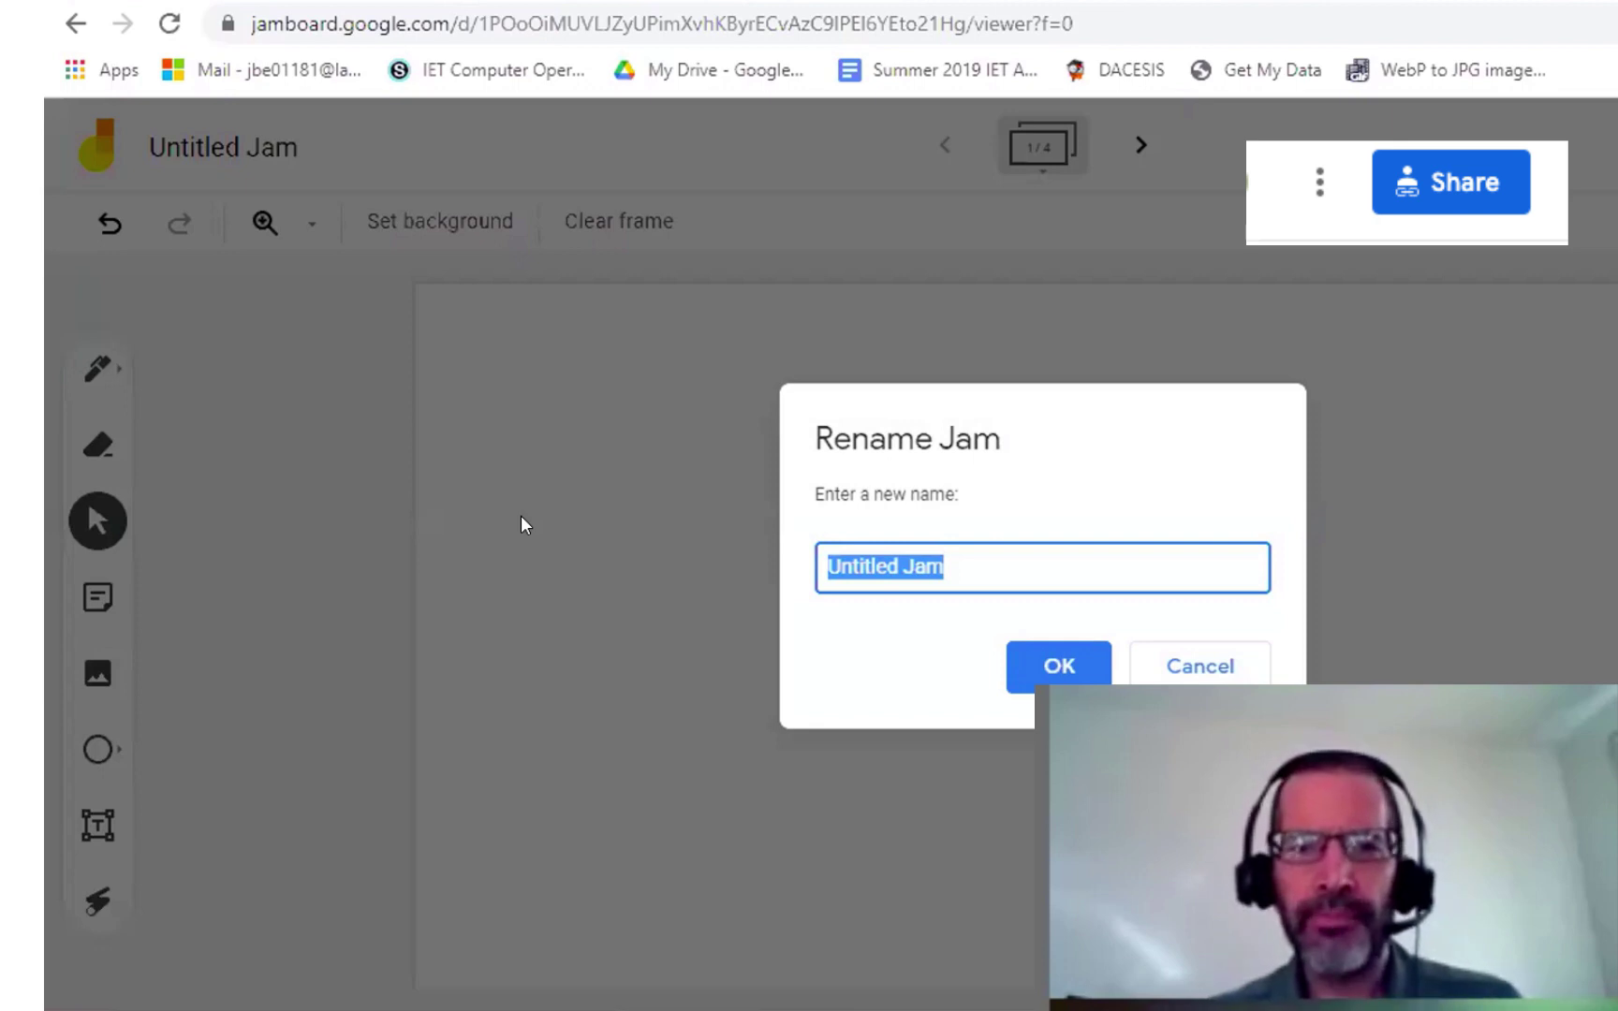
pyautogui.write('Par')
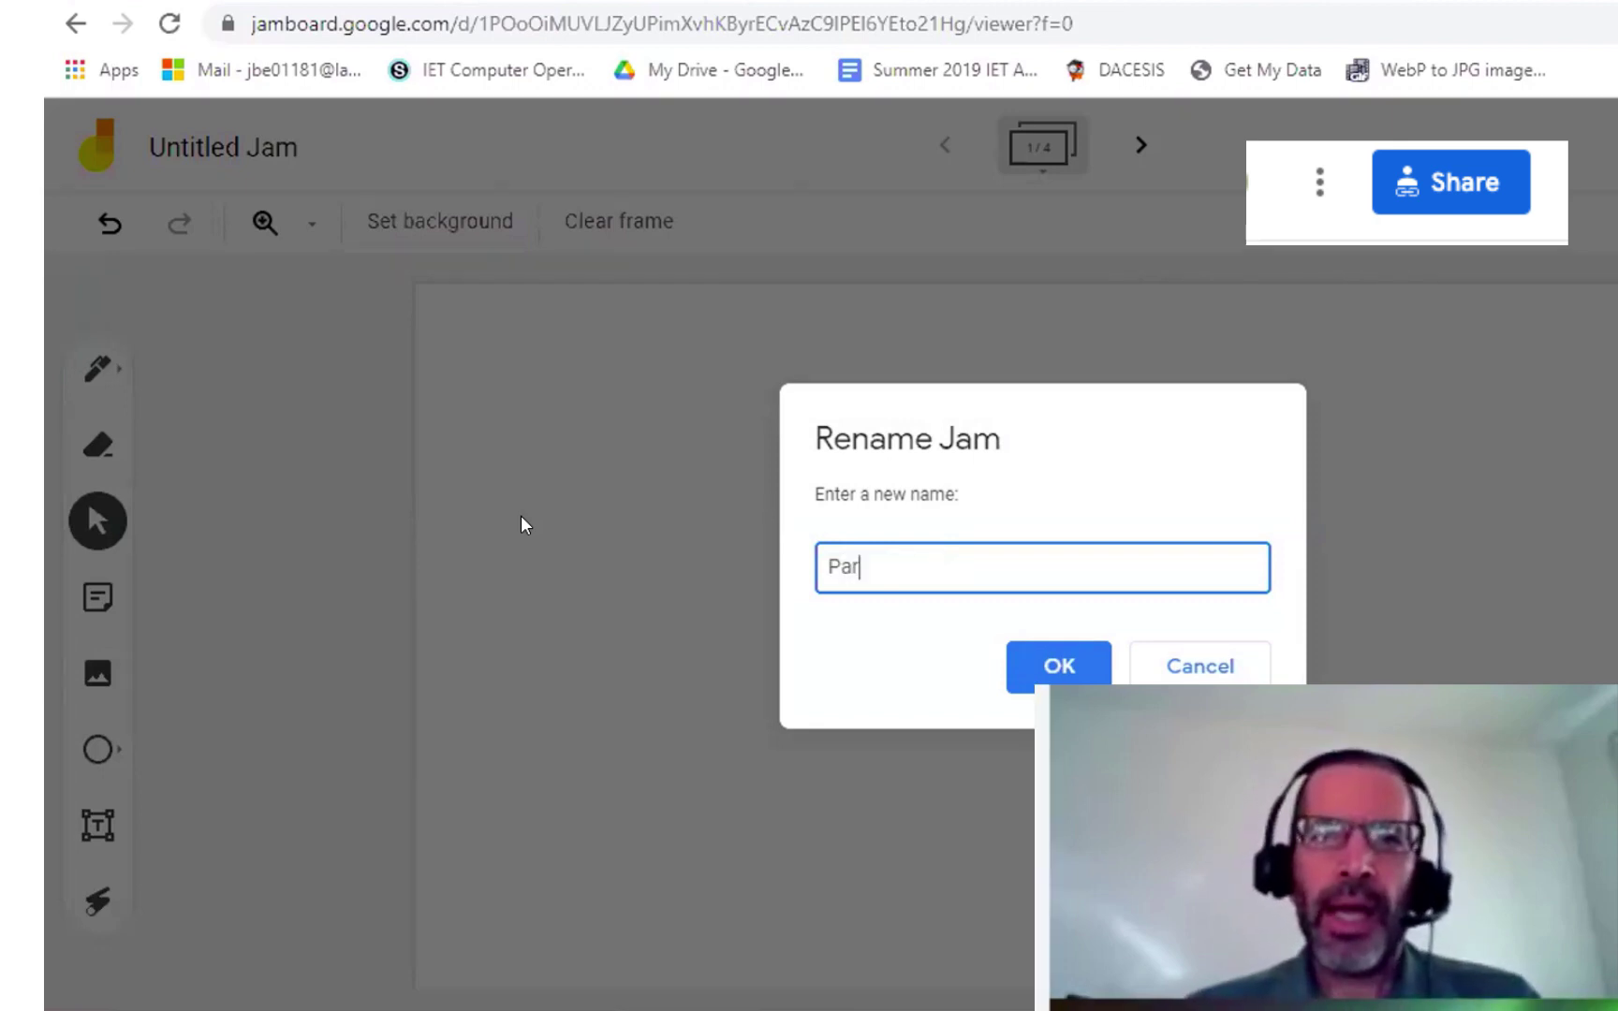
pyautogui.write('ty Fl')
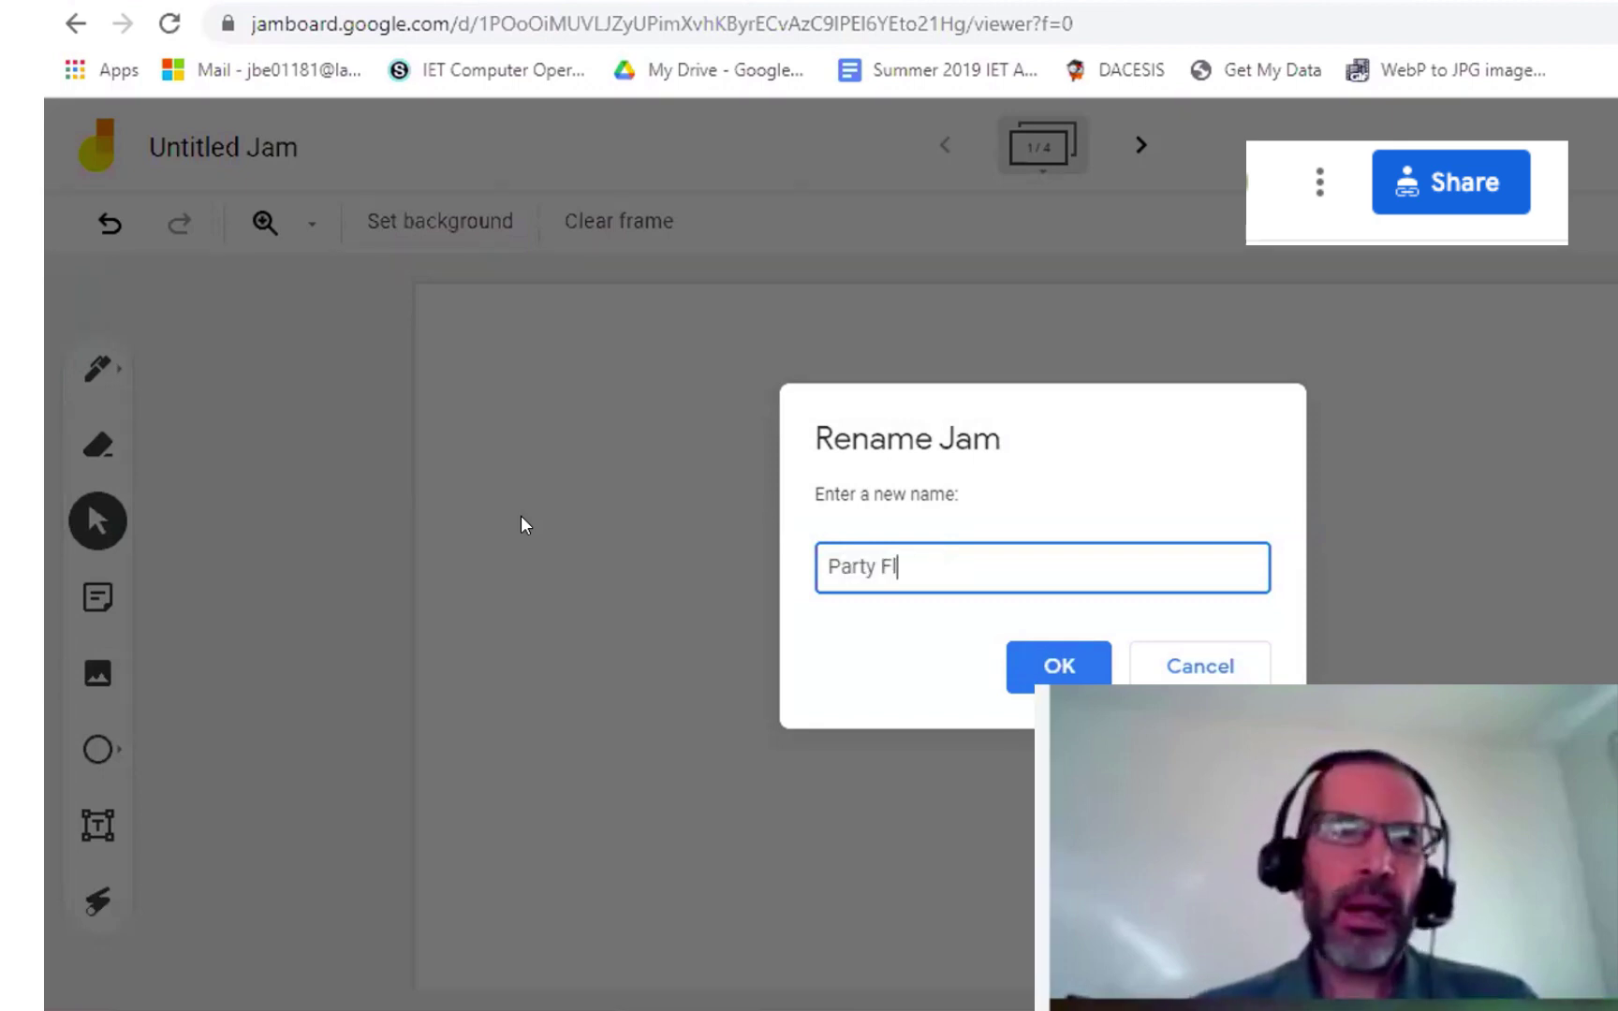
pyautogui.write('yer')
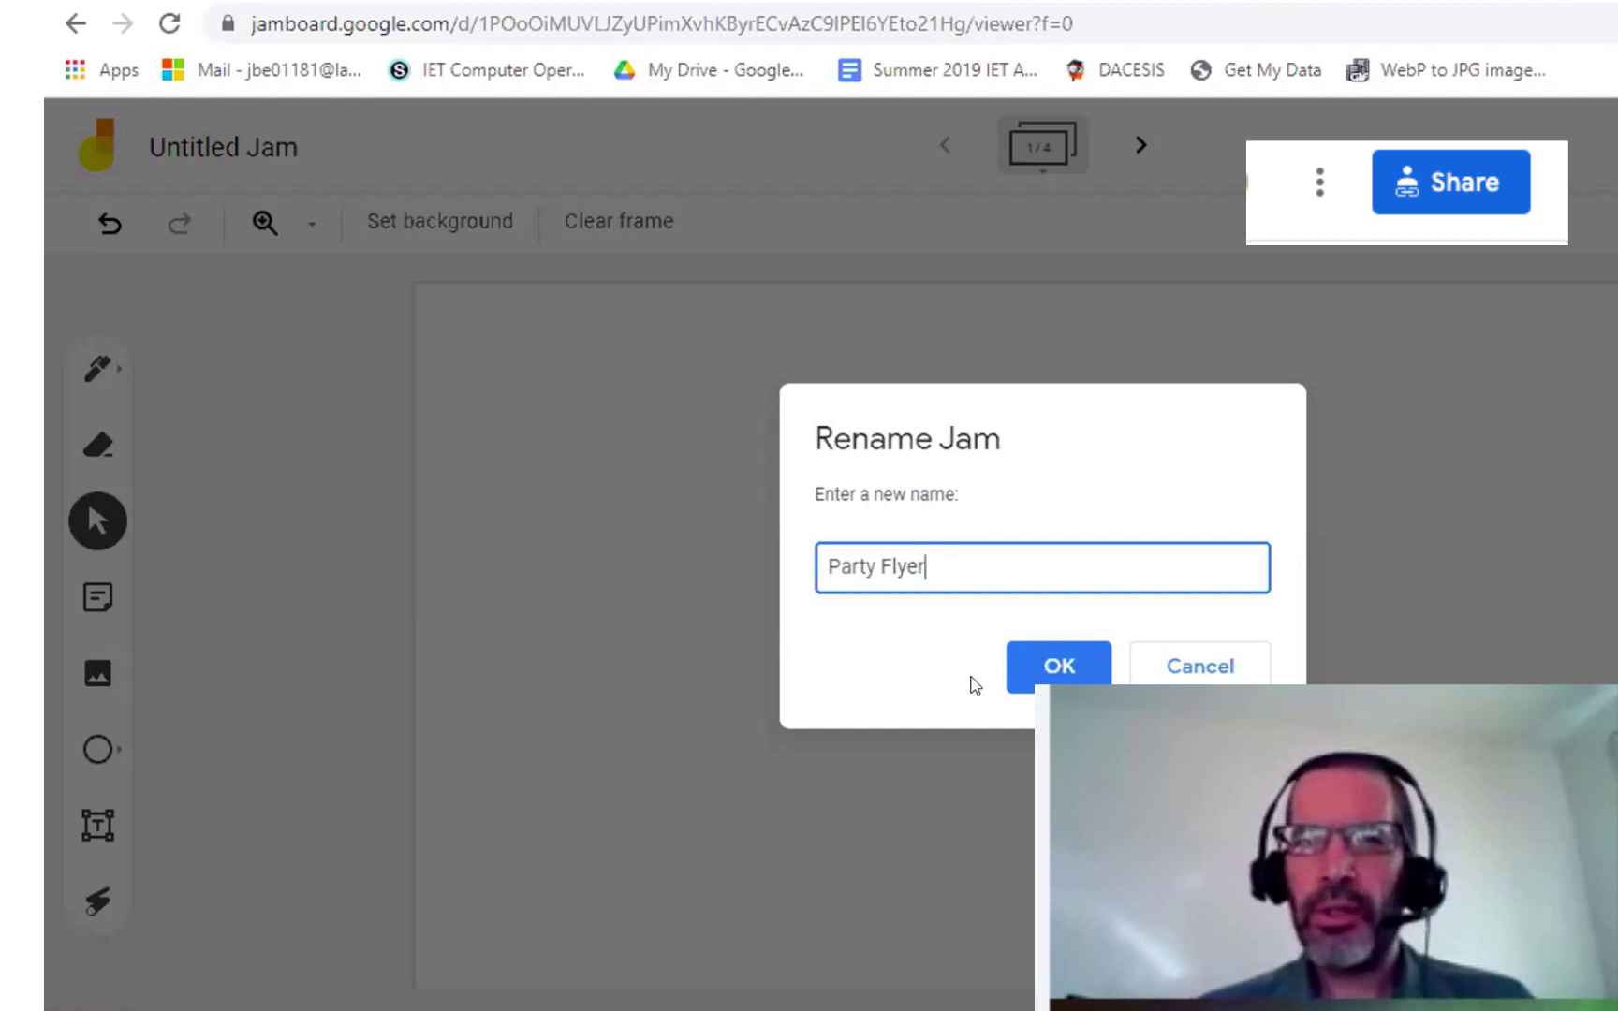
pyautogui.click(1015, 669)
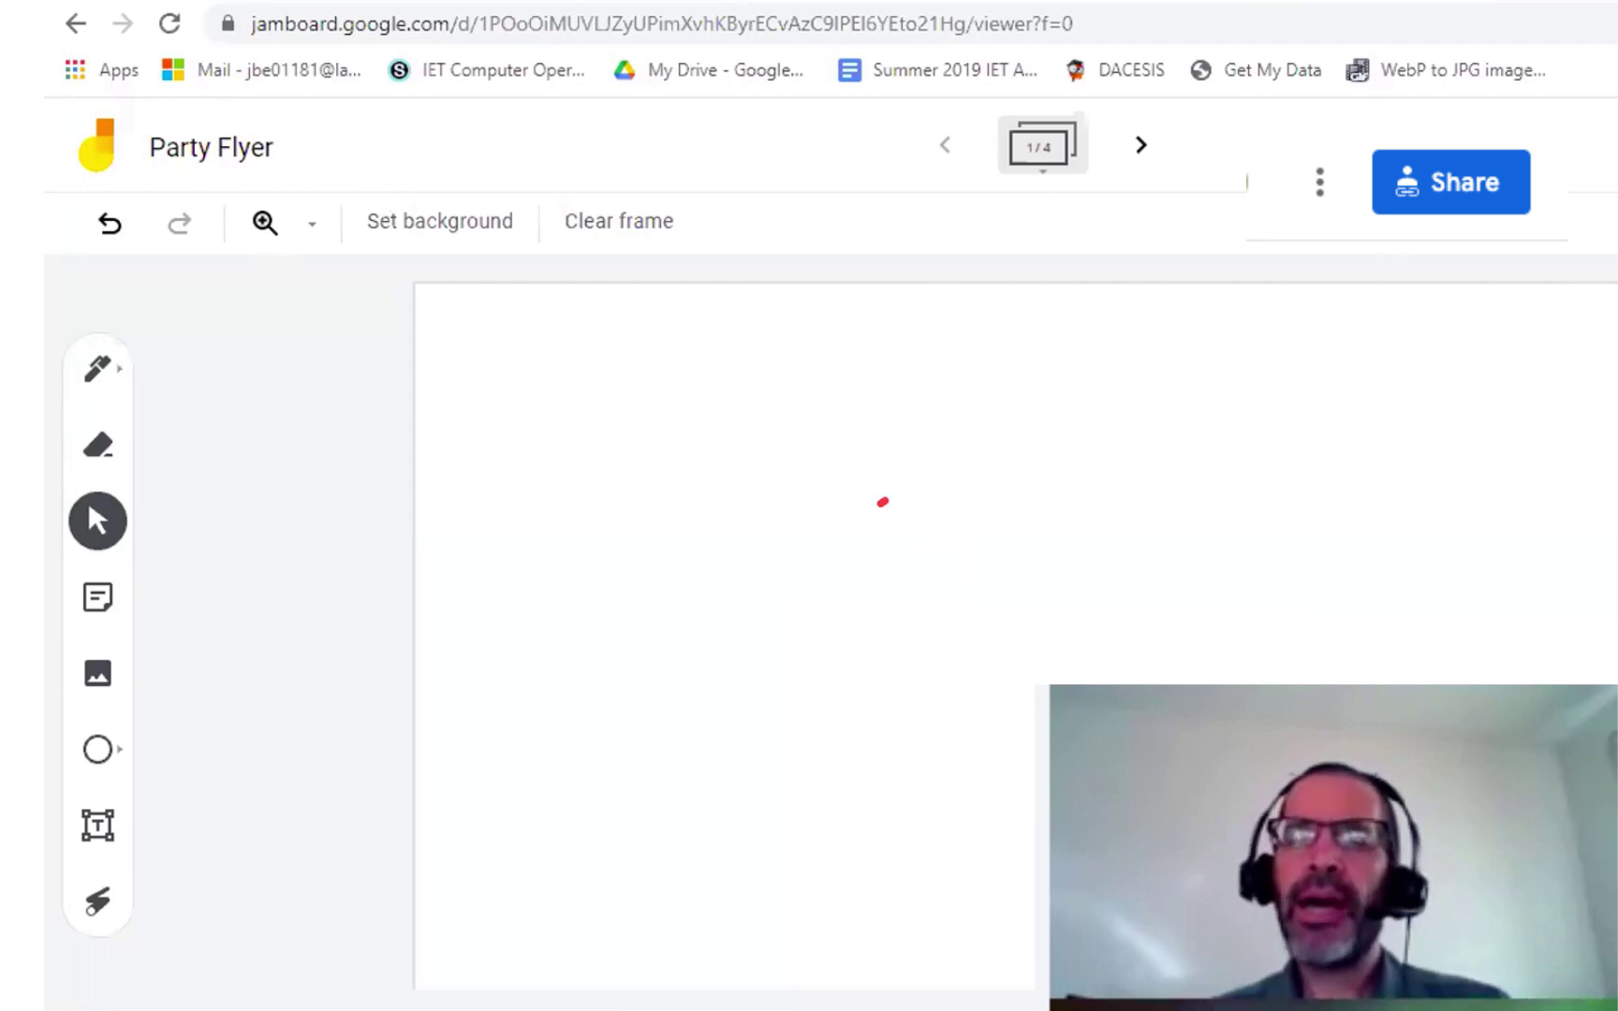
# - Share the jam by link with access set to Anyone with the link and the role set to Editor
pyautogui.moveTo(882, 502)
pyautogui.mouseDown()
pyautogui.moveTo(1301, 260)
pyautogui.moveTo(1238, 414)
pyautogui.mouseUp()
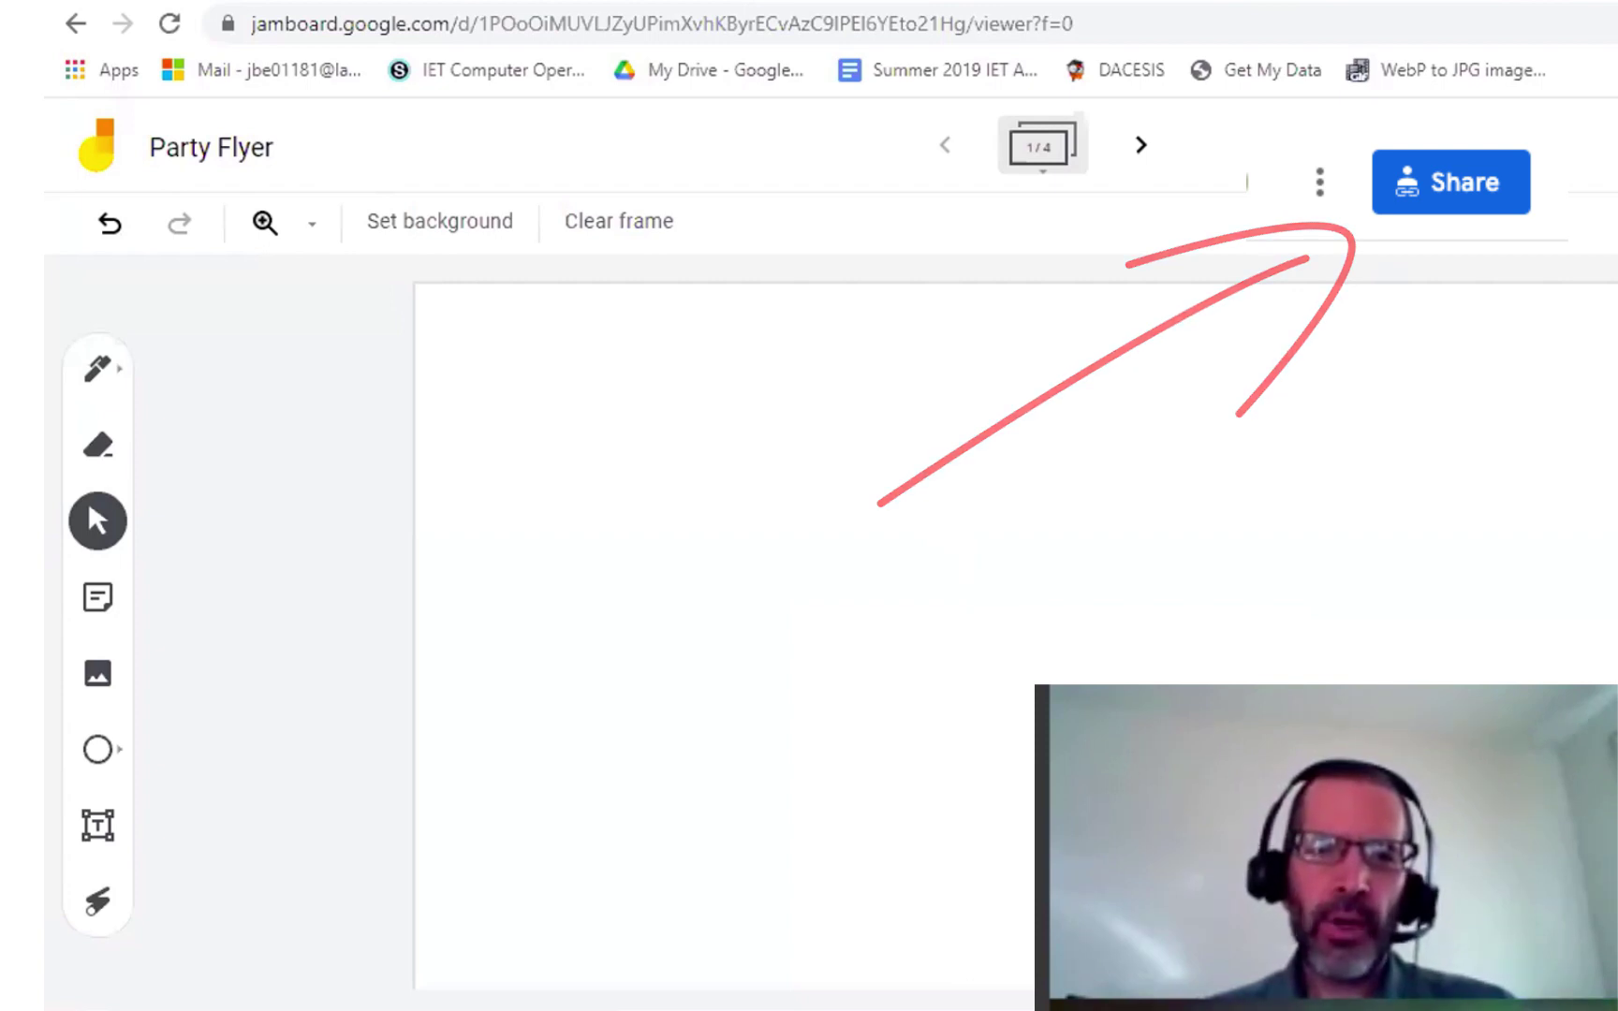
pyautogui.click(1450, 182)
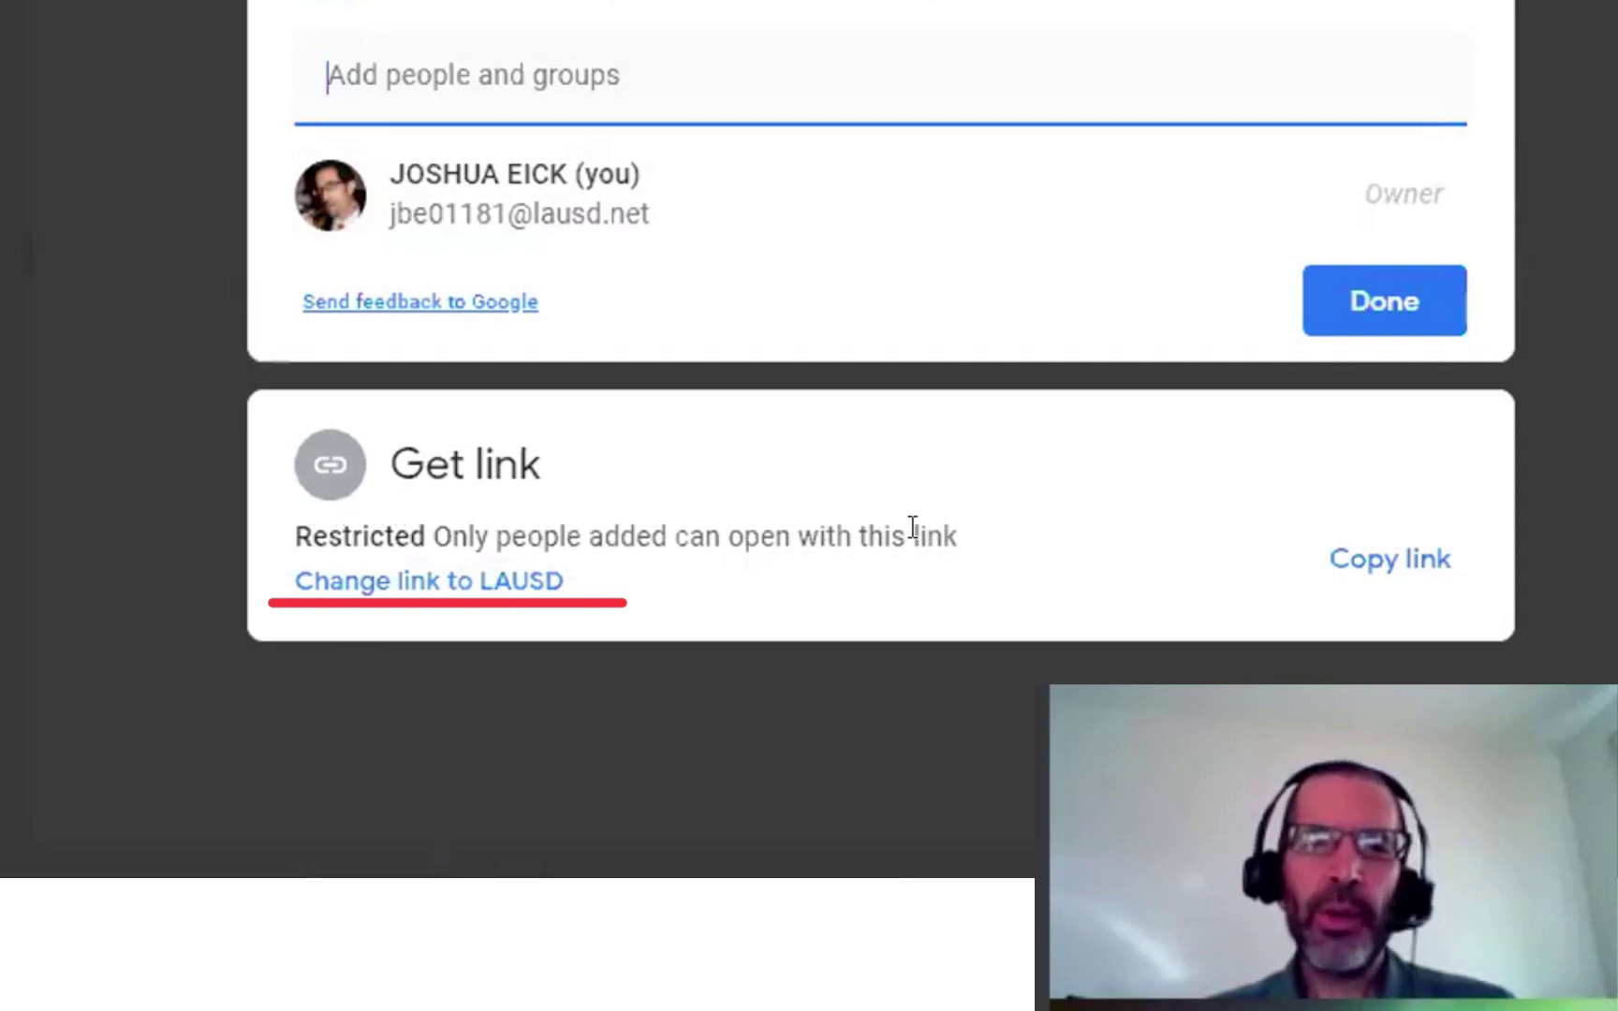
pyautogui.click(431, 575)
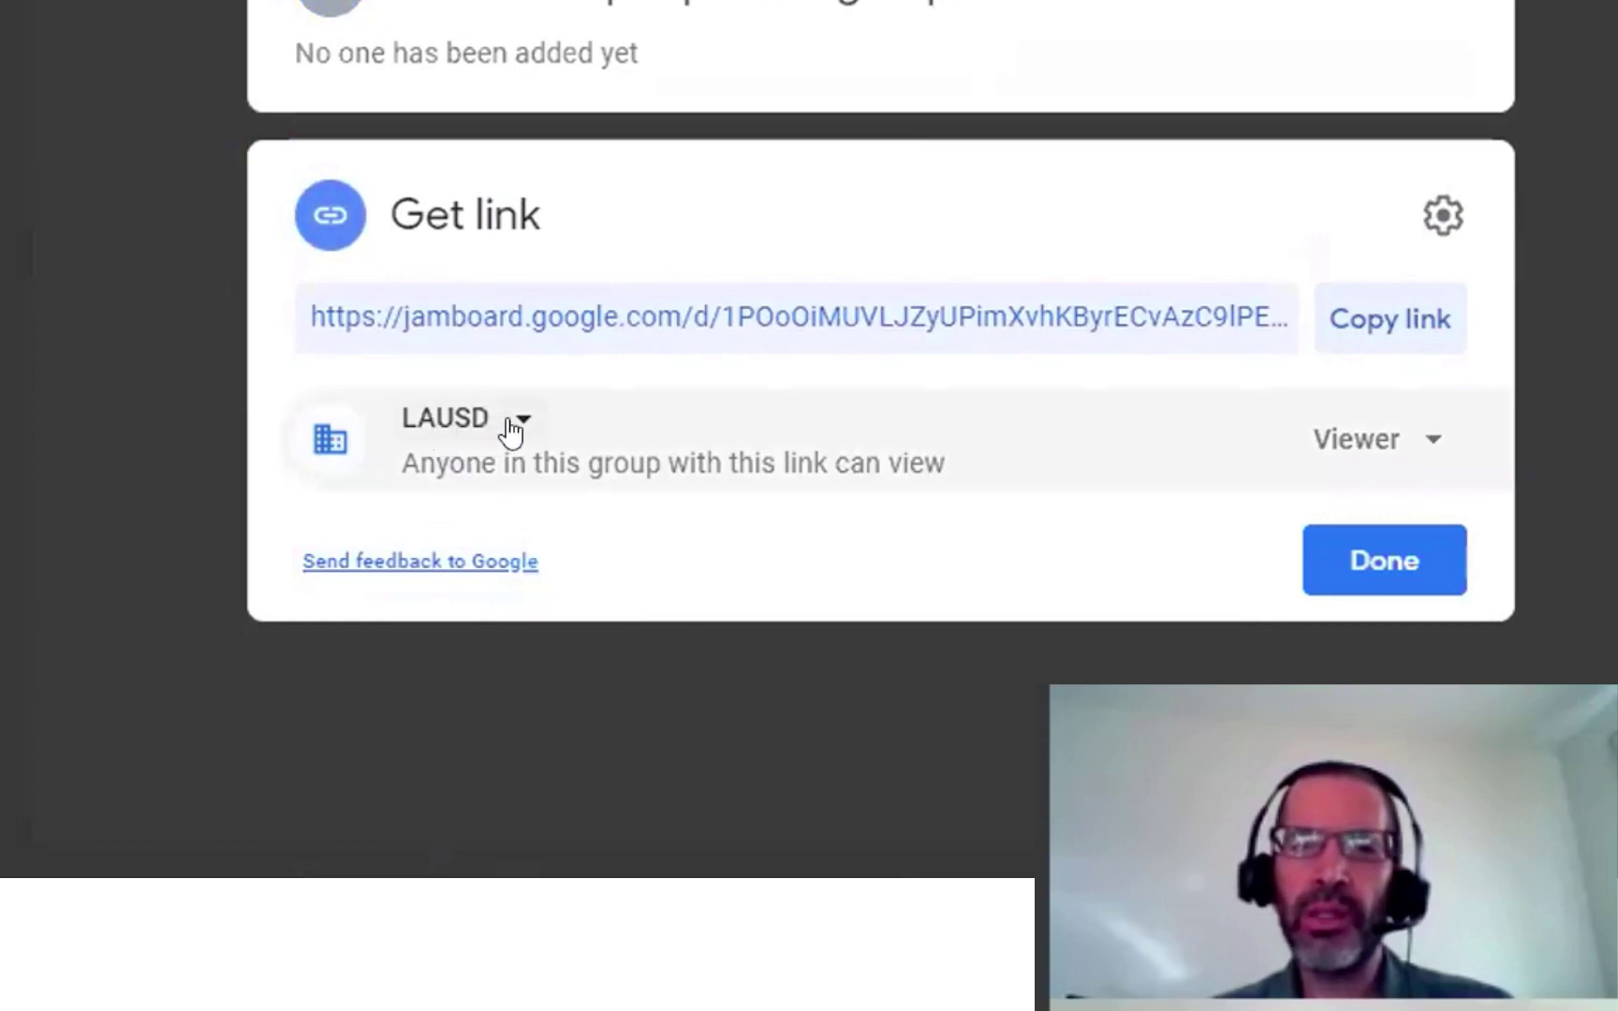
pyautogui.click(510, 431)
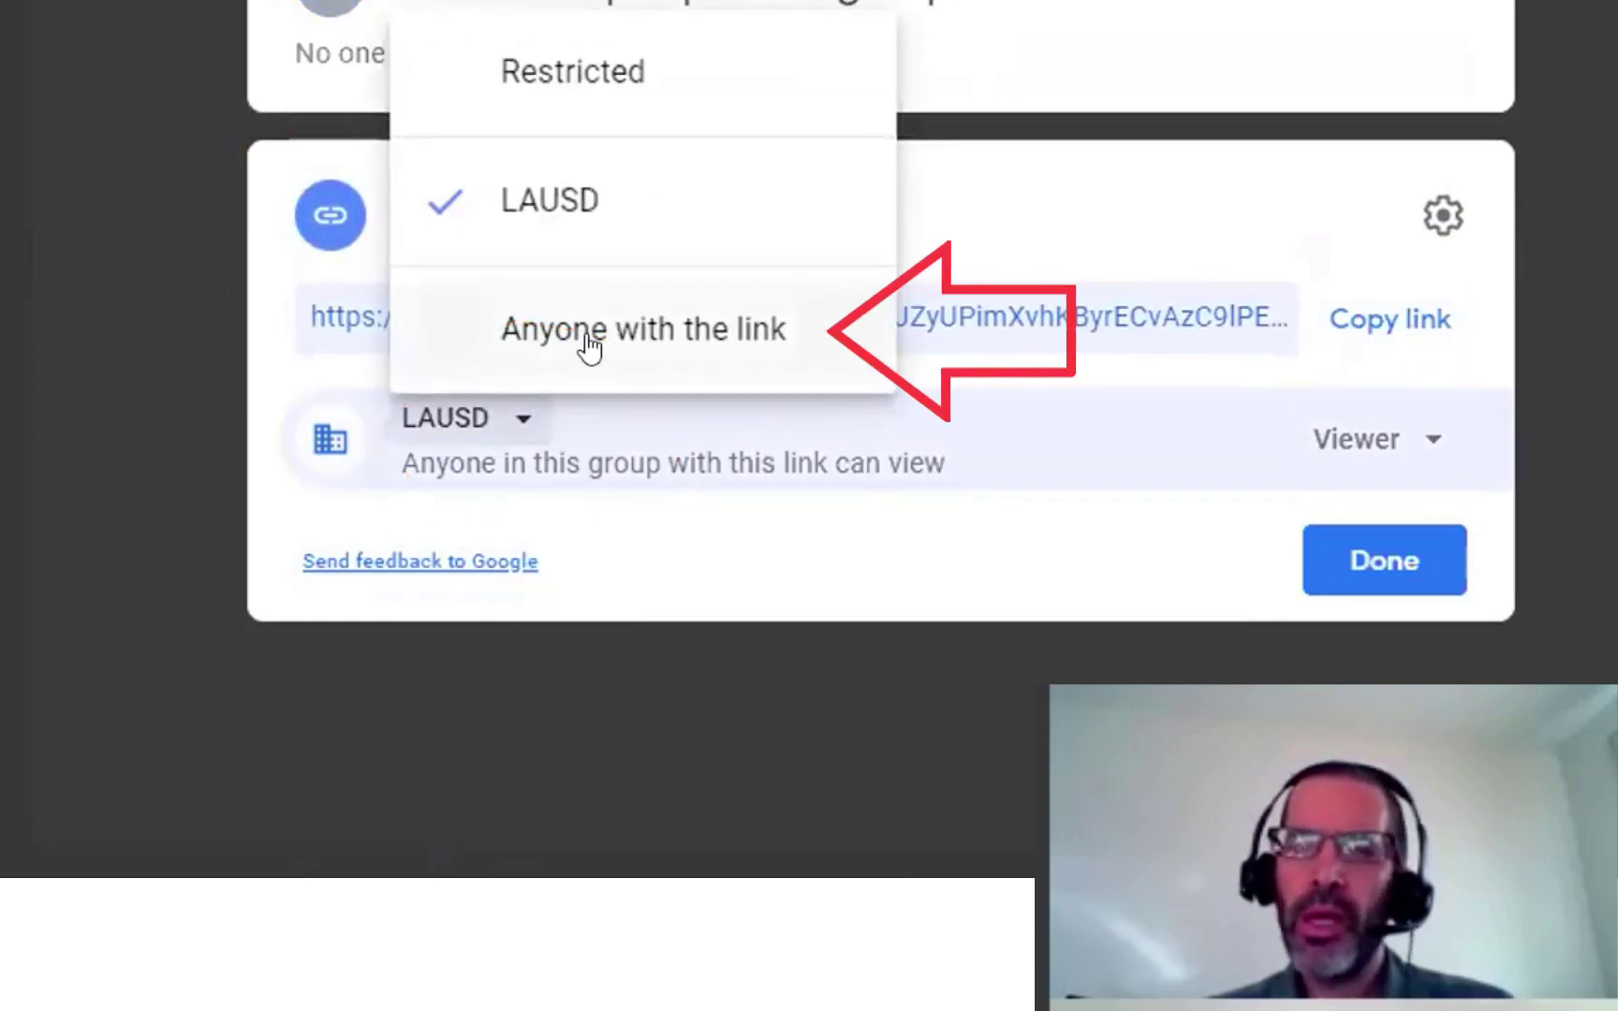
pyautogui.click(700, 343)
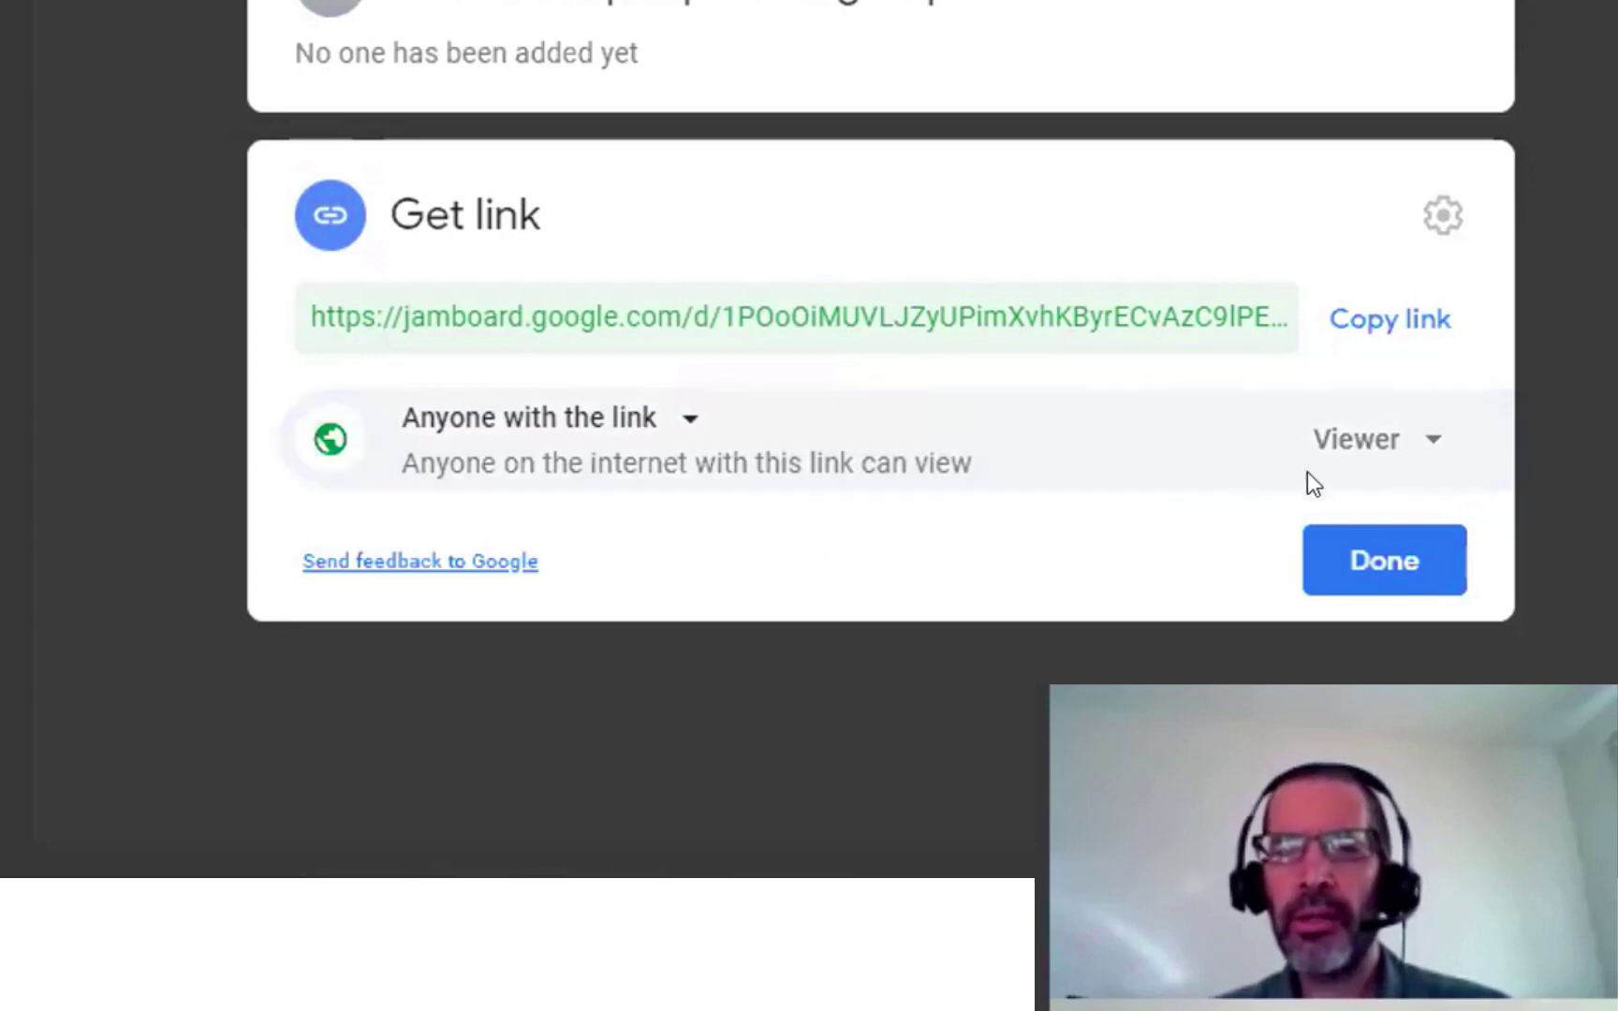
pyautogui.click(1425, 442)
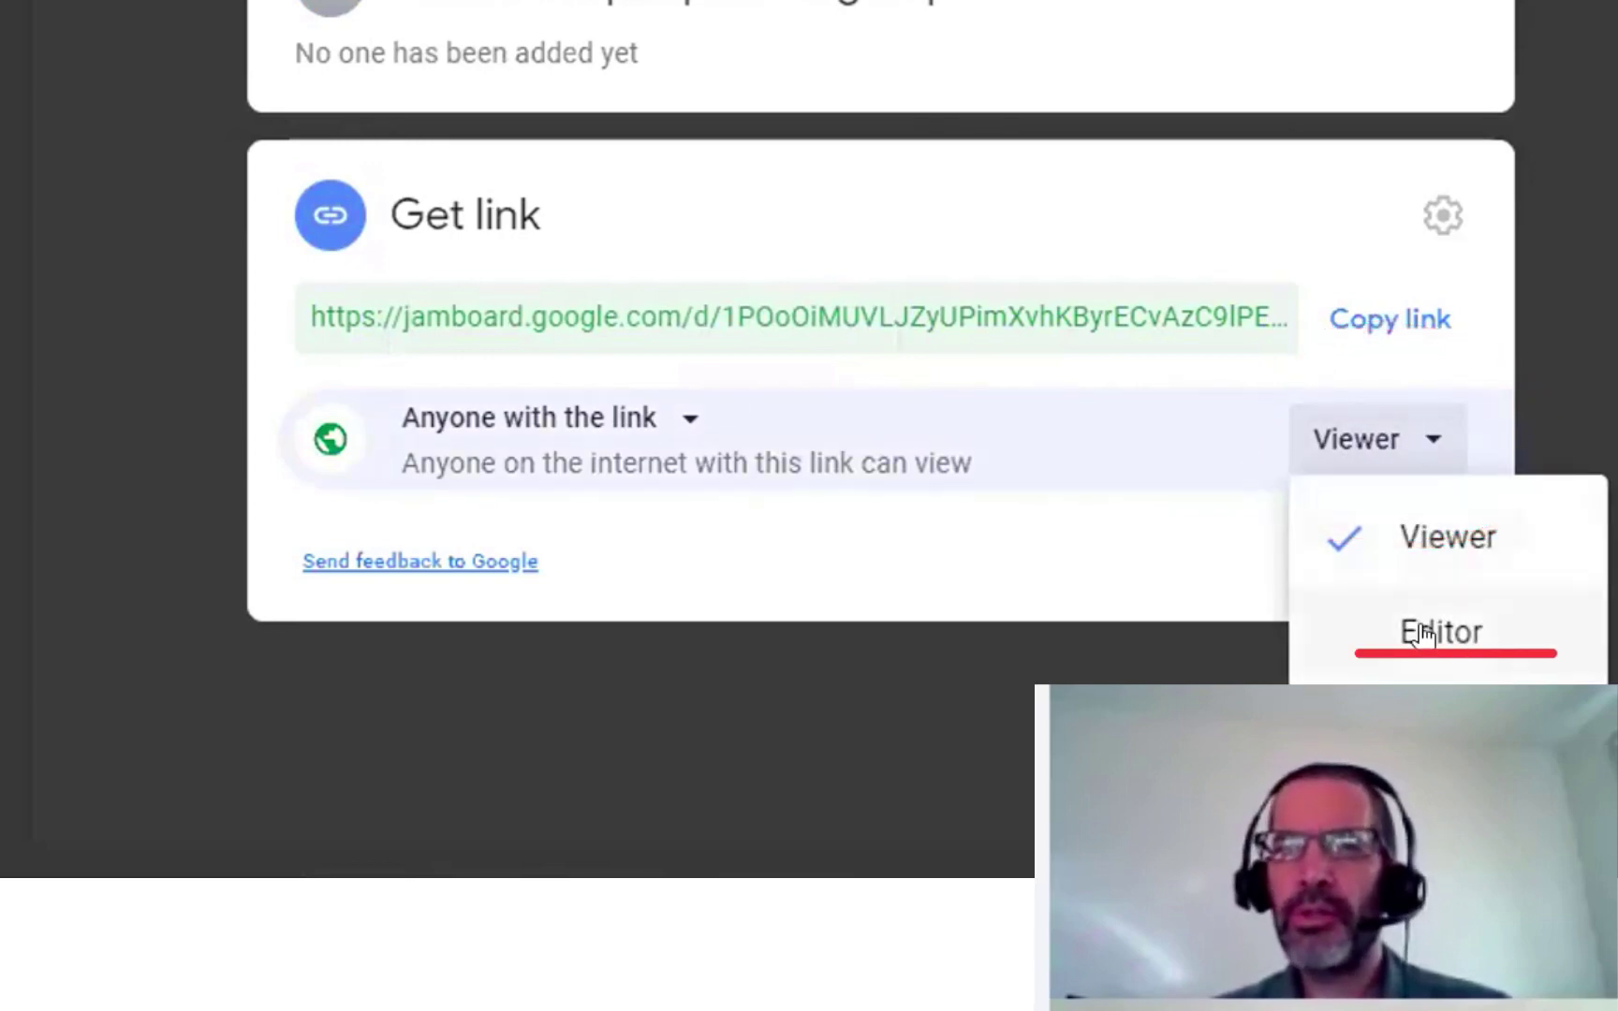
pyautogui.click(1423, 635)
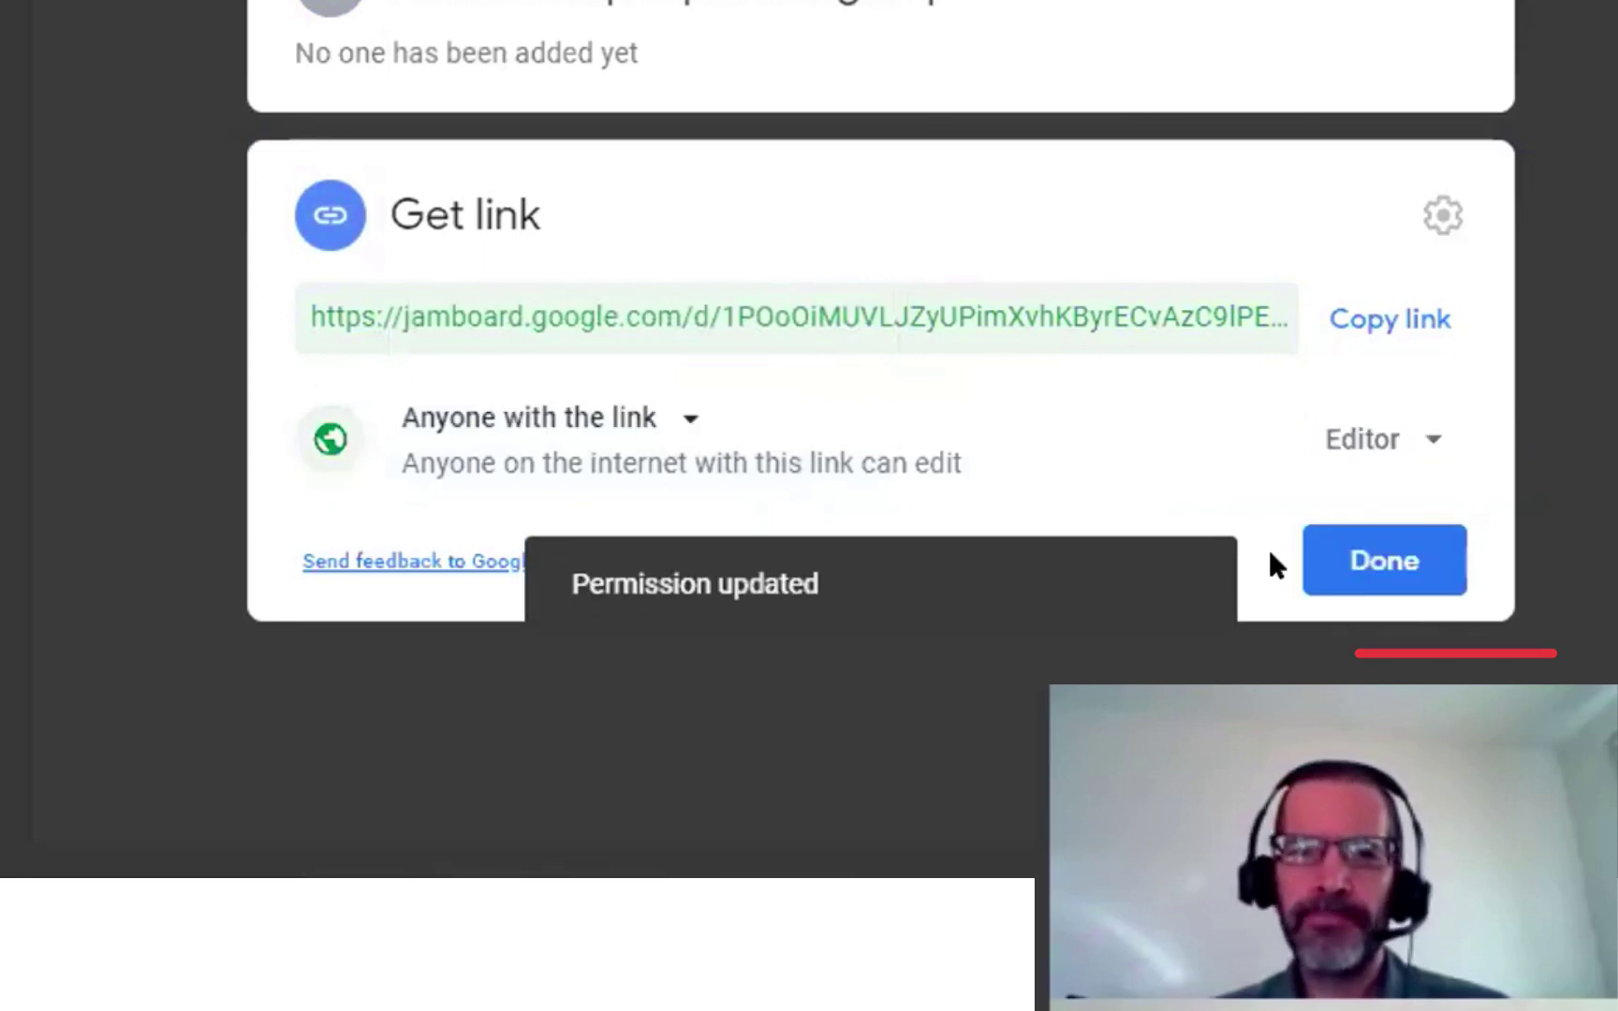
pyautogui.click(1350, 561)
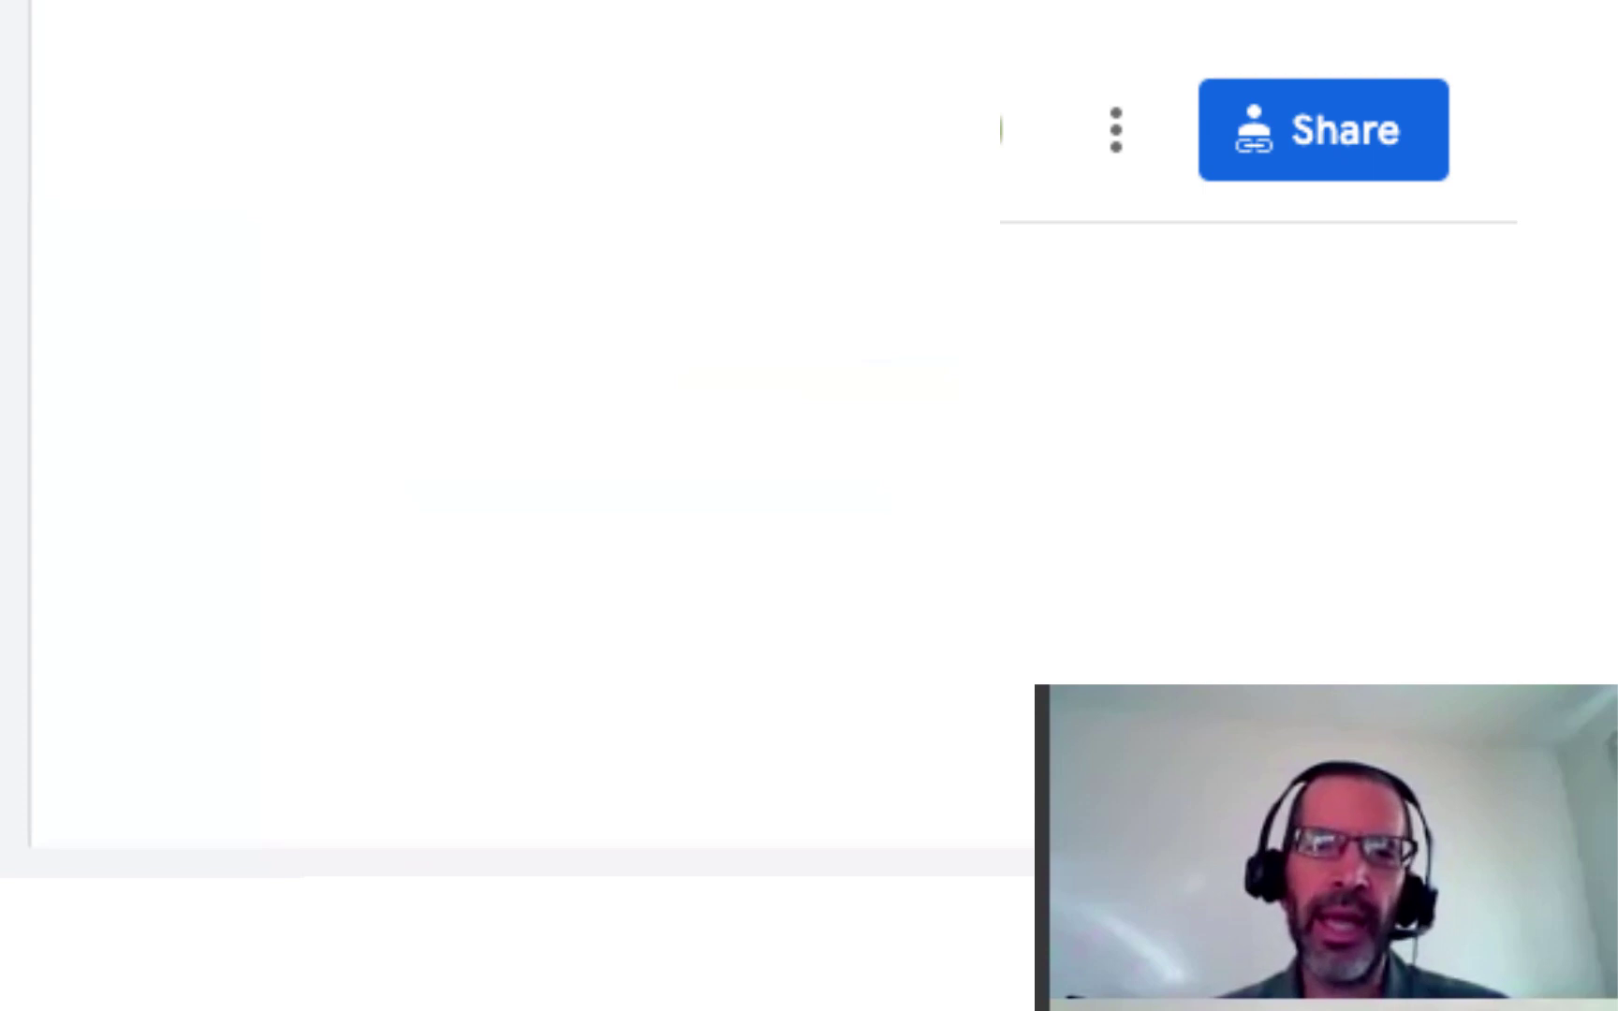
# - Review the jam's link-sharing options, reselecting Anyone with the link and the Editor role
pyautogui.click(1323, 129)
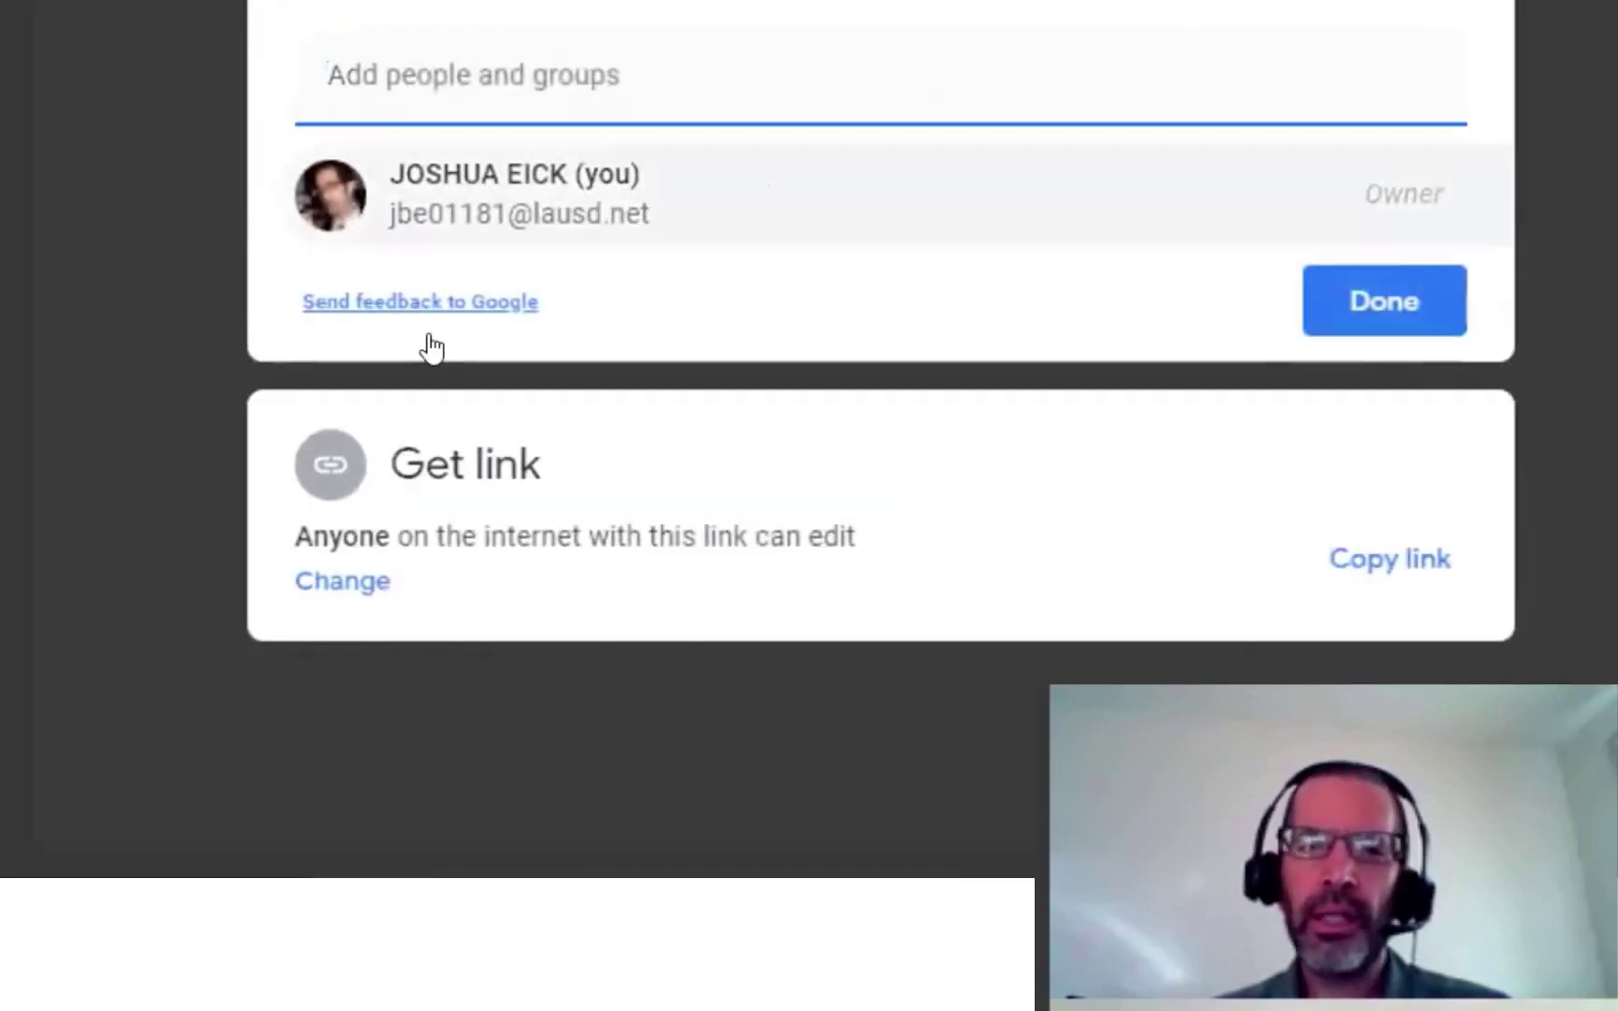
pyautogui.click(341, 582)
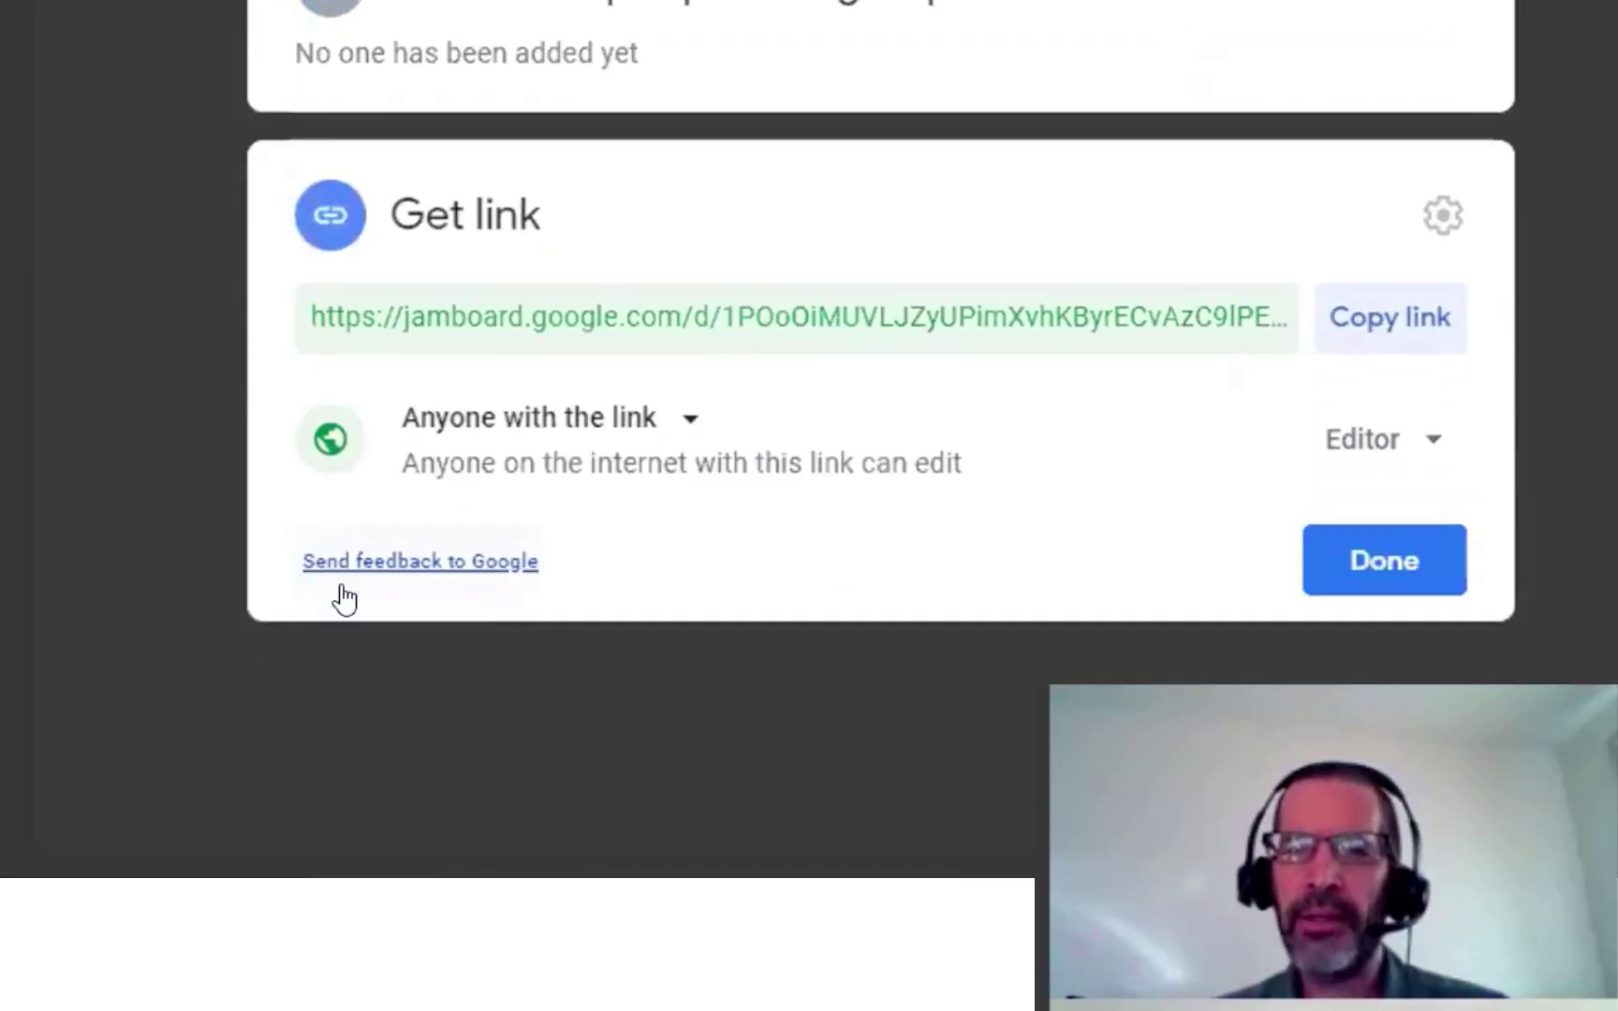
pyautogui.click(666, 418)
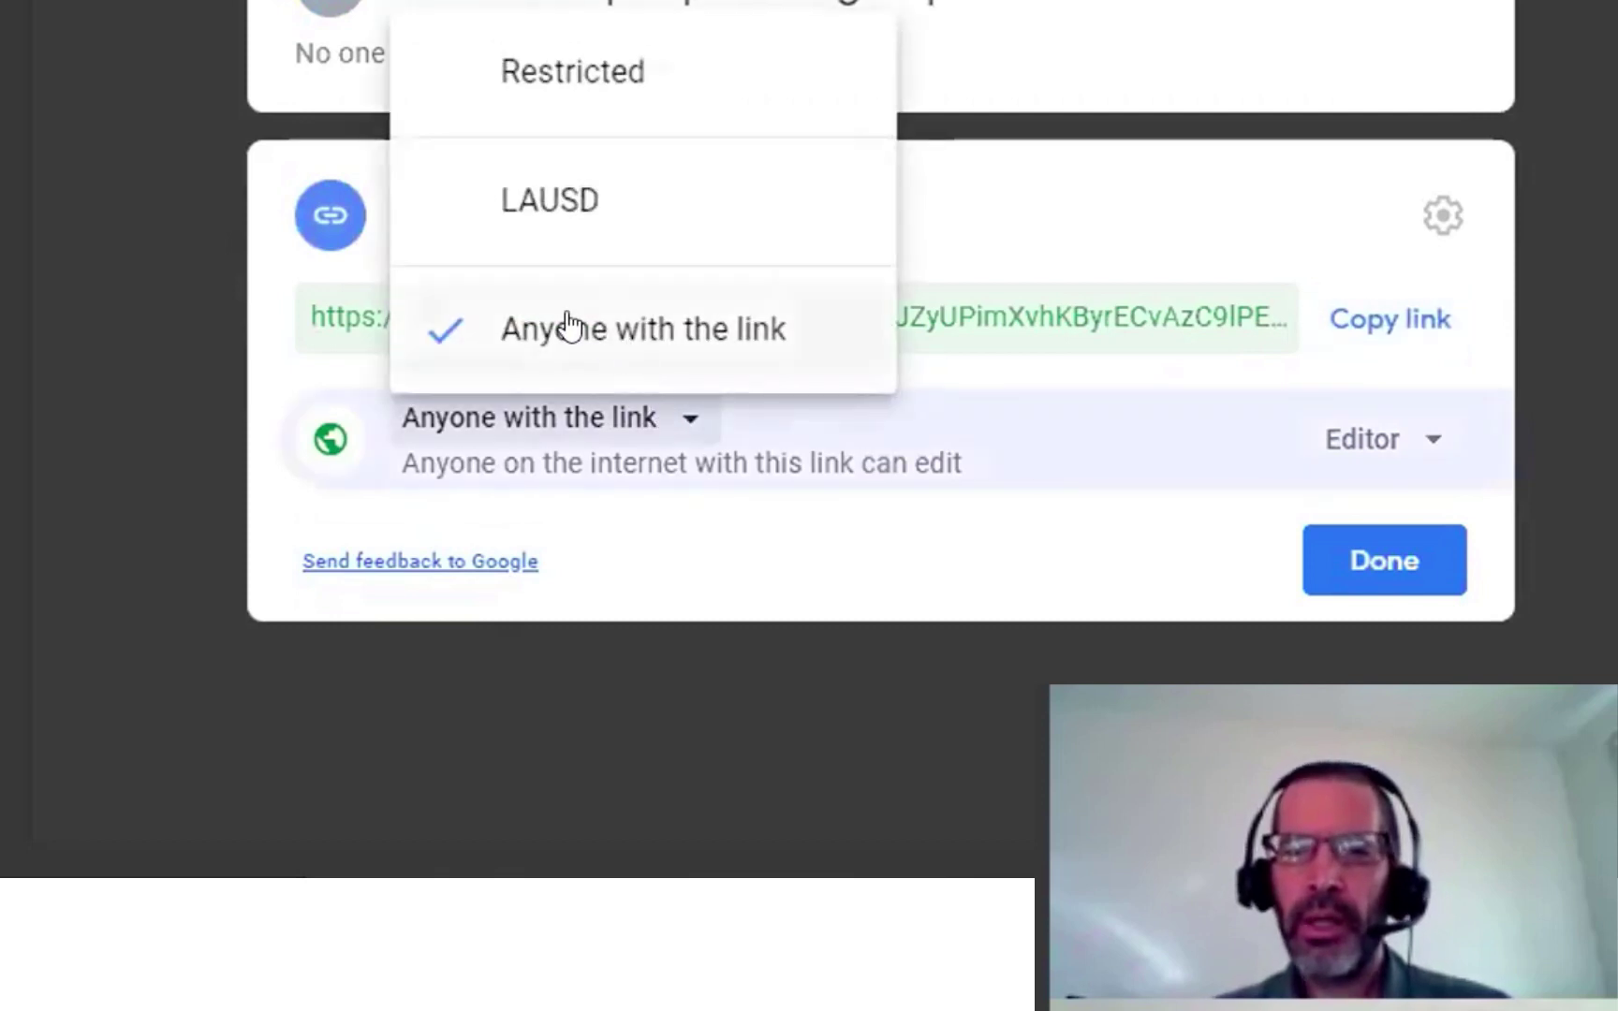
pyautogui.click(625, 332)
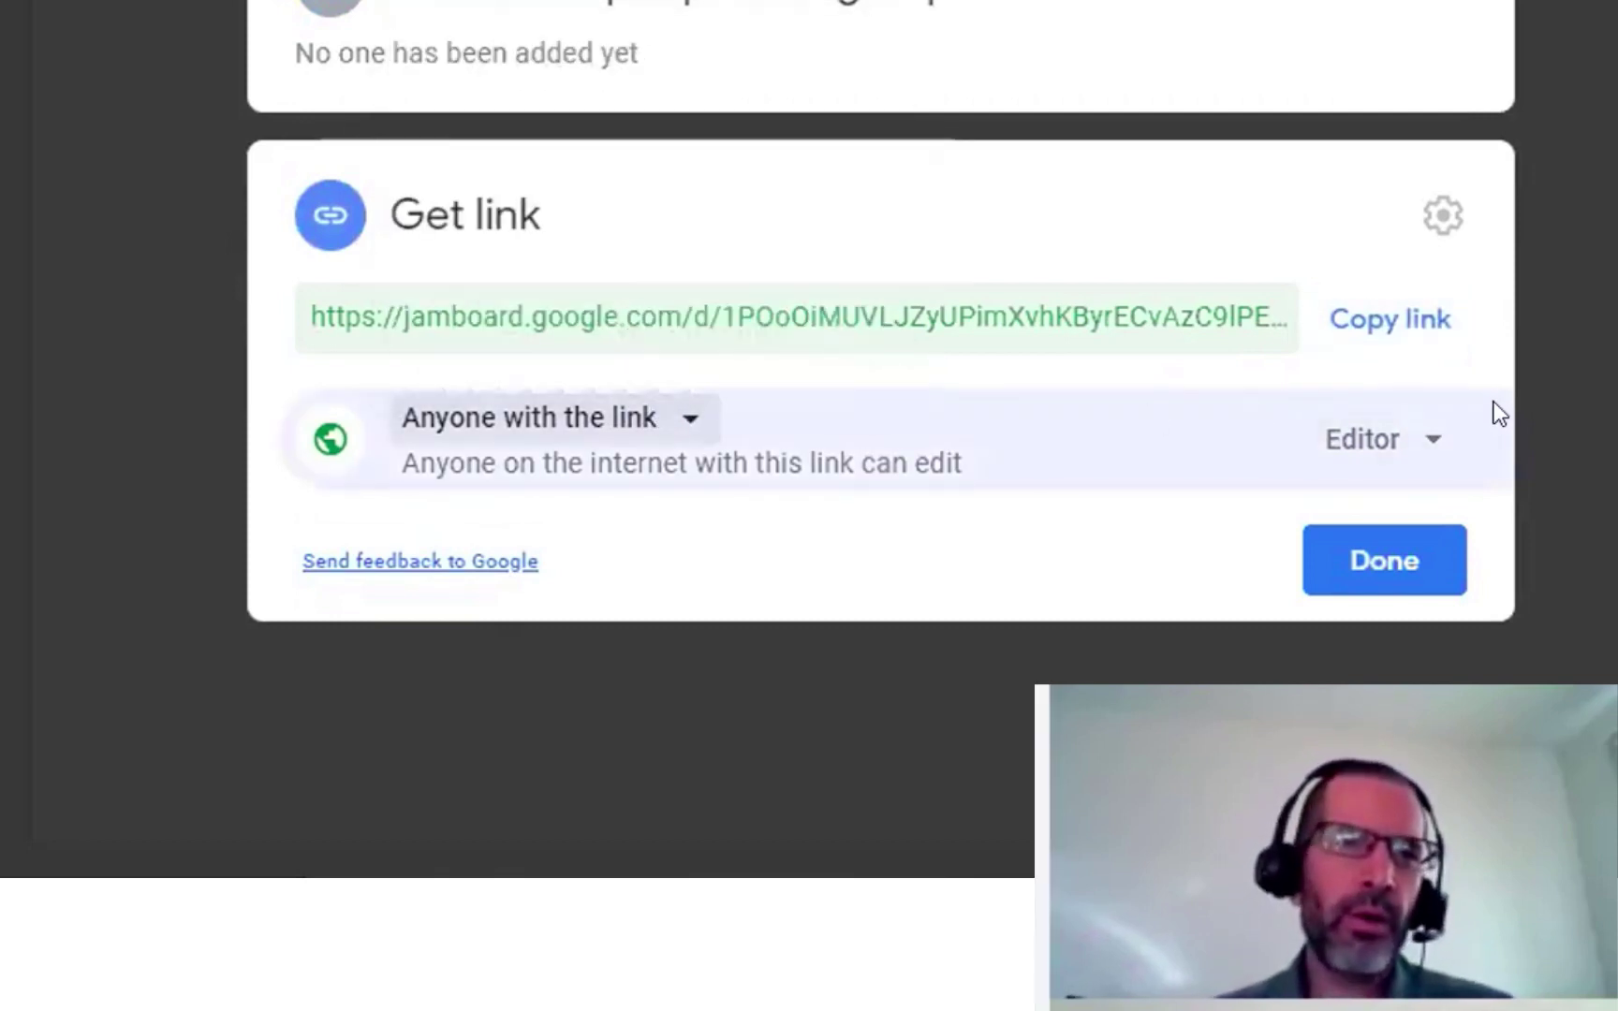
pyautogui.click(1428, 440)
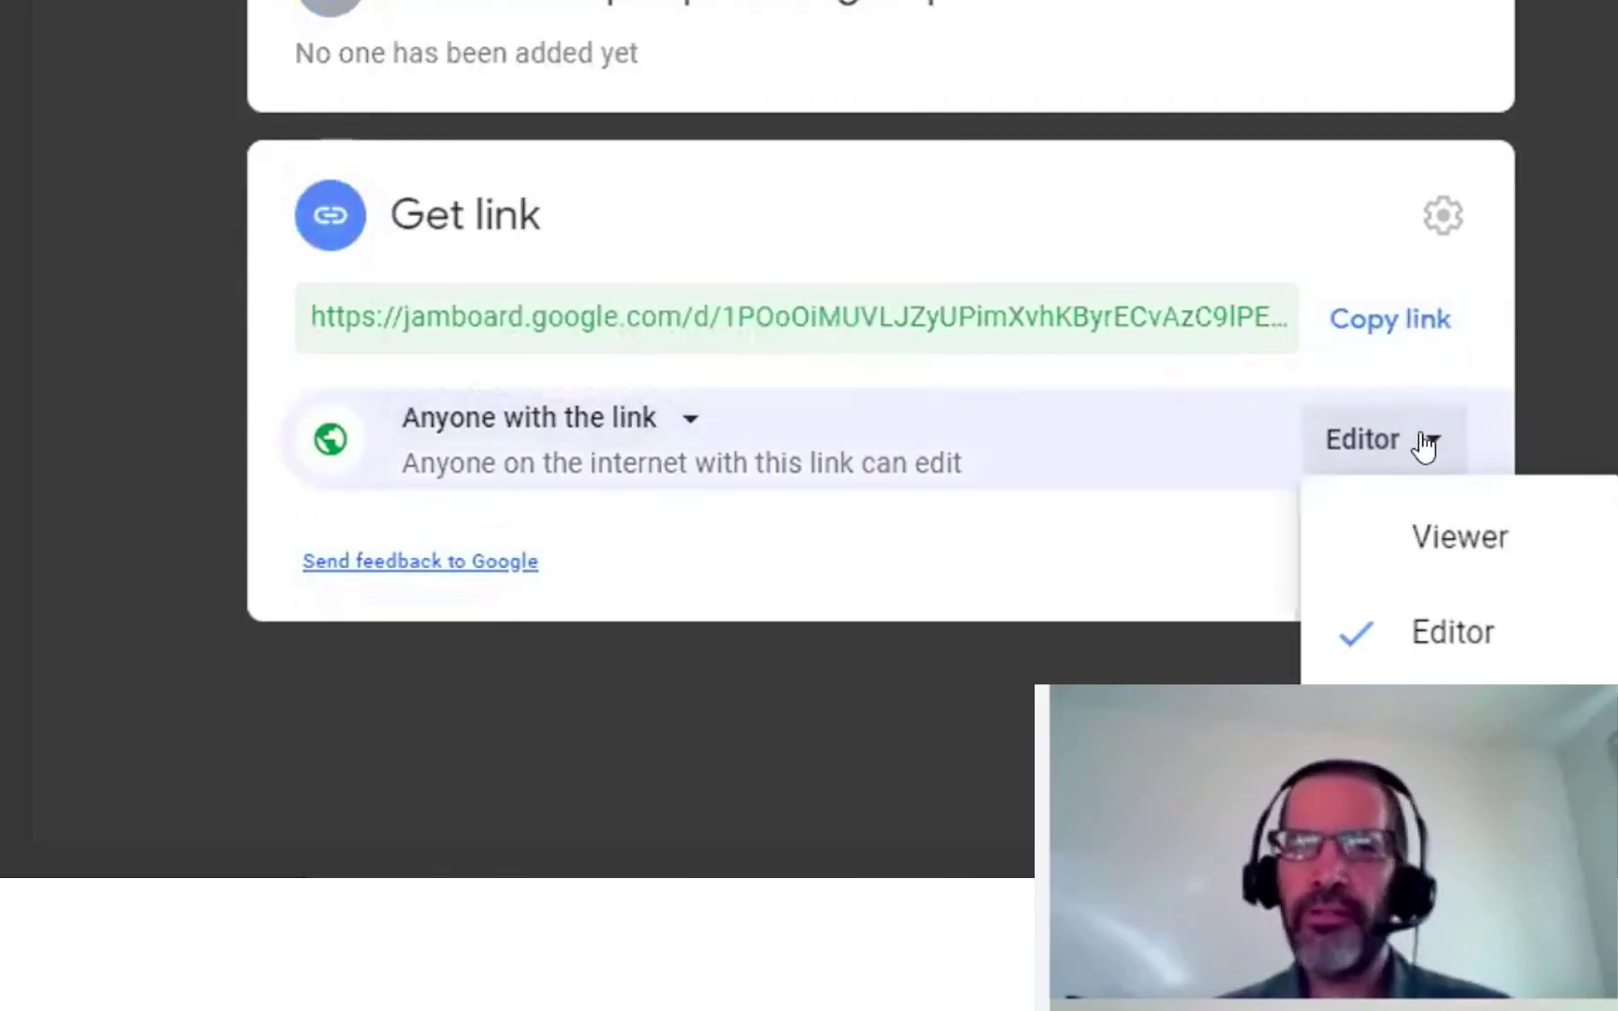
pyautogui.click(1439, 629)
pyautogui.click(1391, 564)
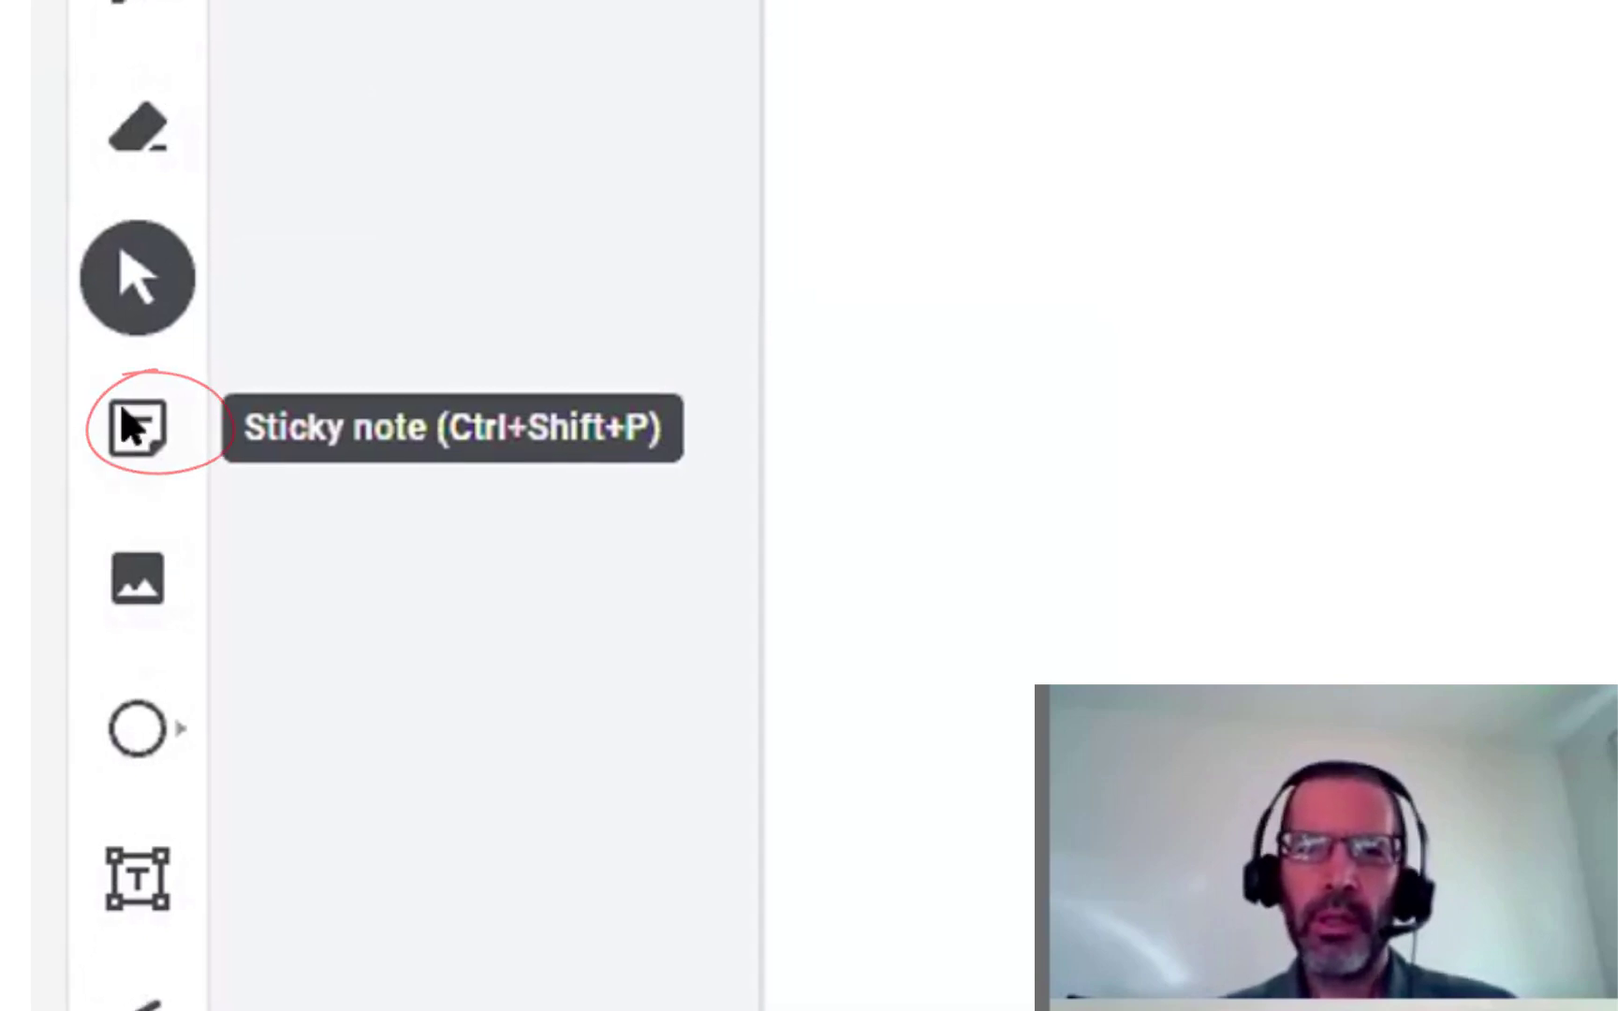
# - Start a sticky note, try the blue, pink and orange colours, and set it to green
pyautogui.click(141, 427)
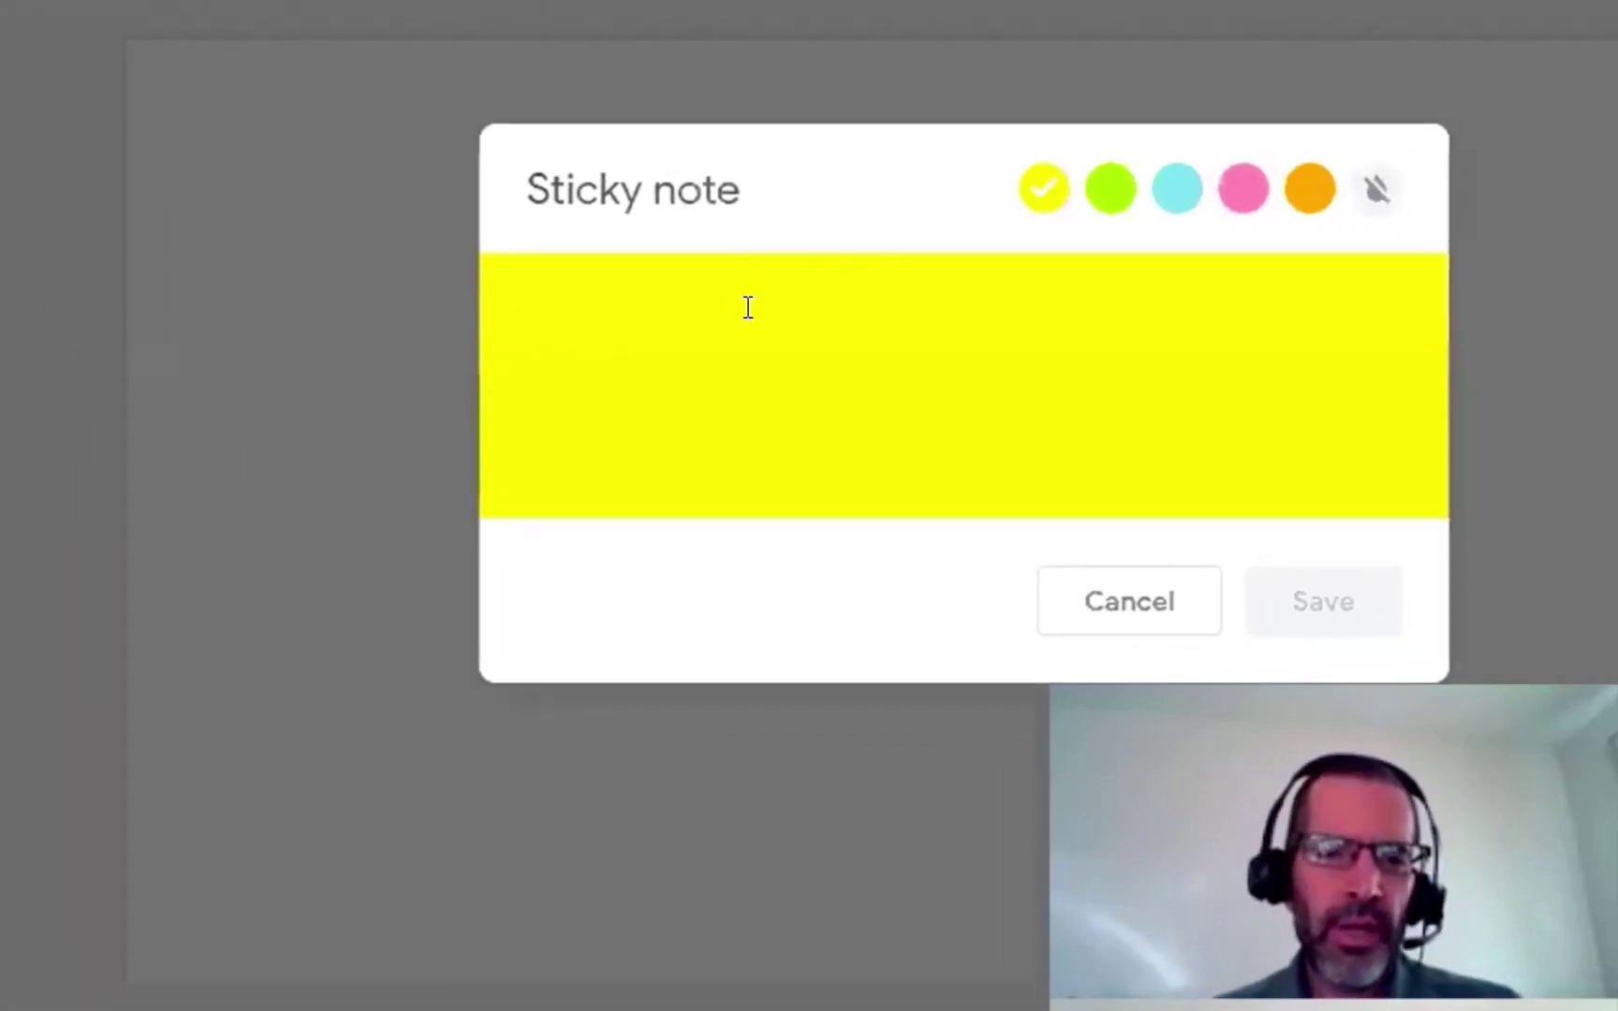
pyautogui.click(1113, 199)
pyautogui.click(1176, 194)
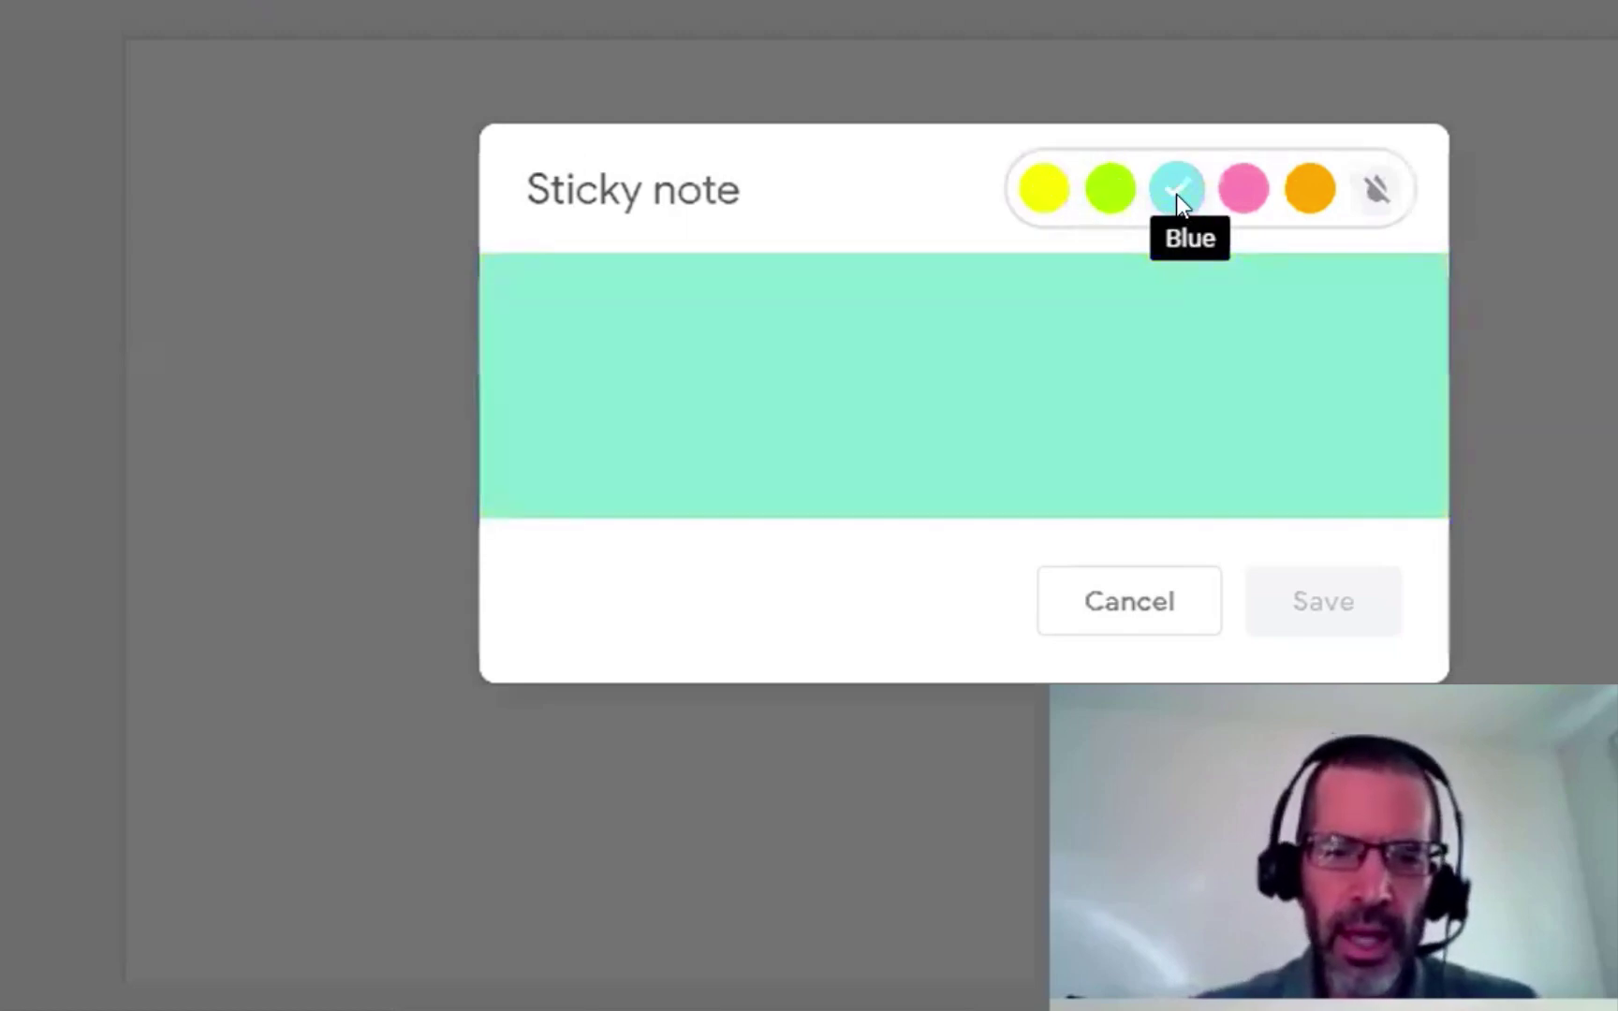
pyautogui.click(1248, 197)
pyautogui.click(1294, 195)
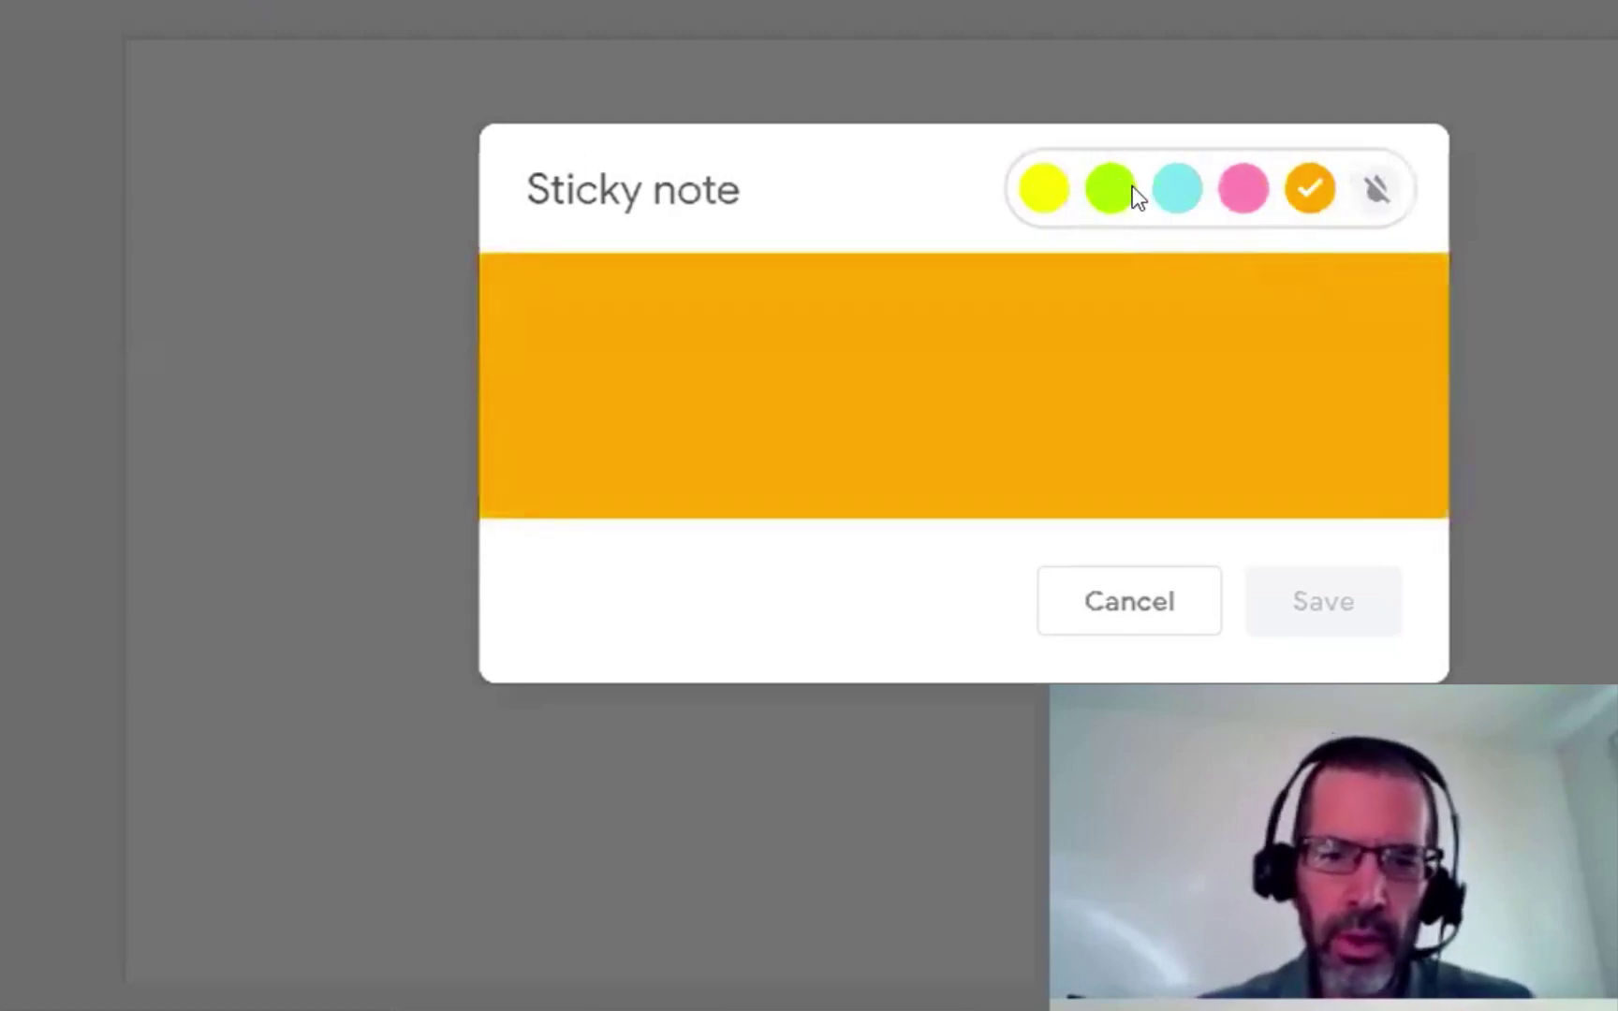
pyautogui.click(1109, 197)
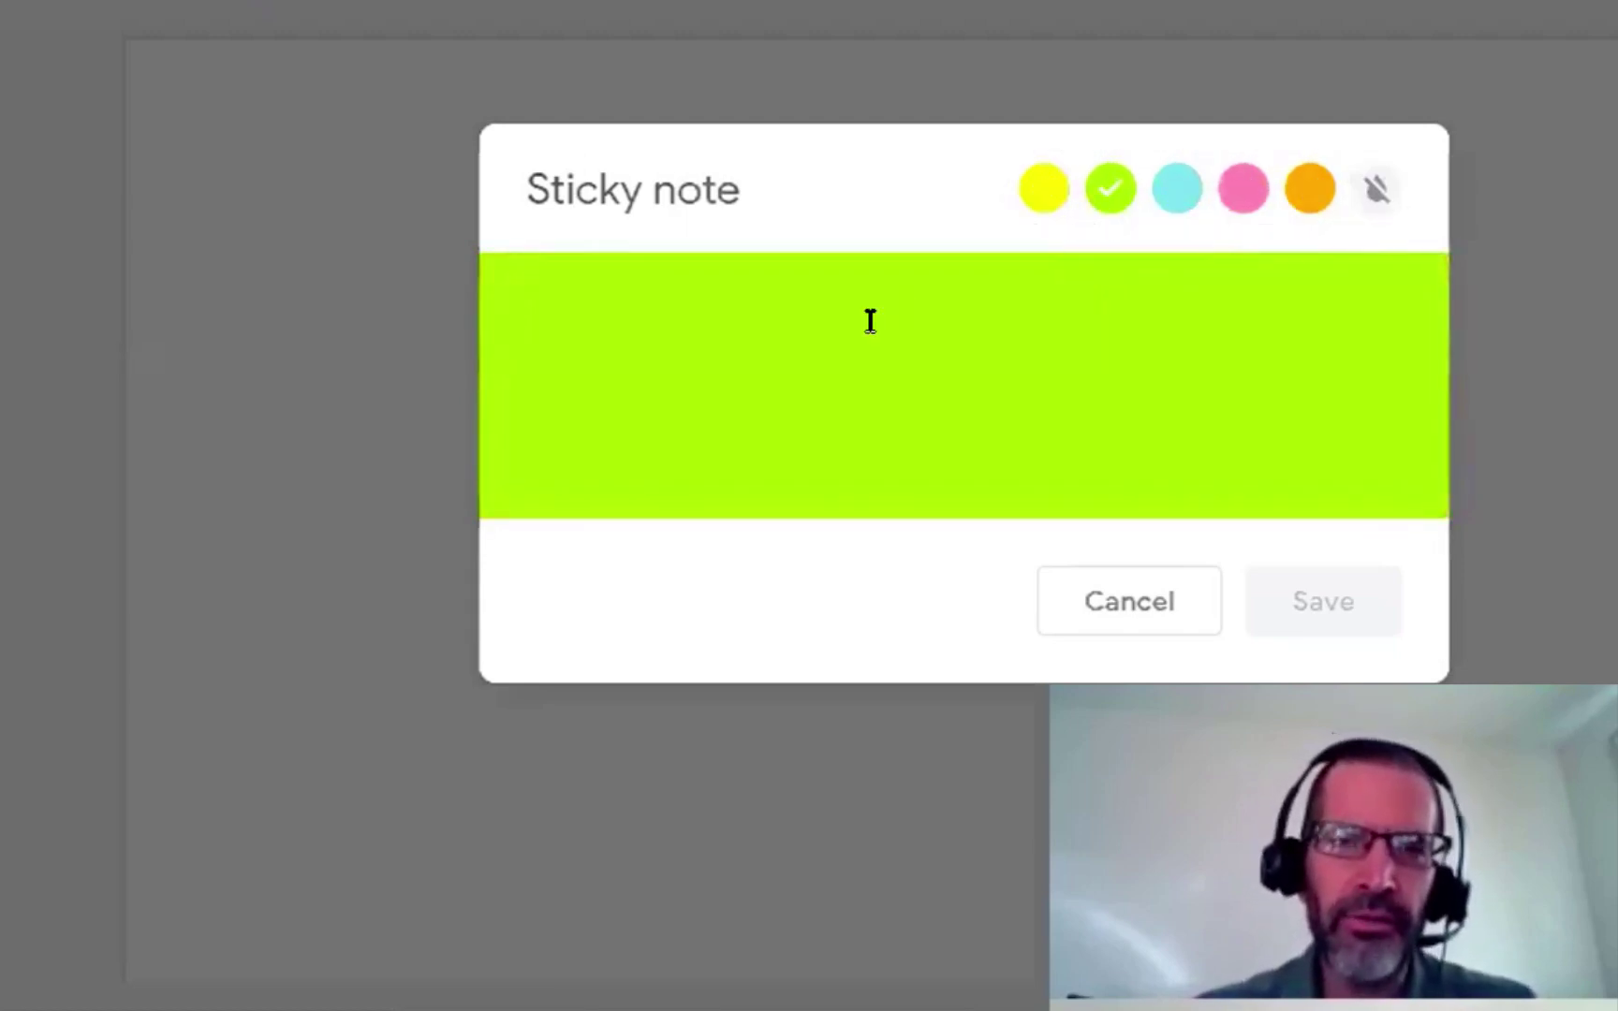
# - Enter "They are restricted" in the green sticky note, followed by a run of k characters long enough to exceed the character limit
pyautogui.write('They are restricted')
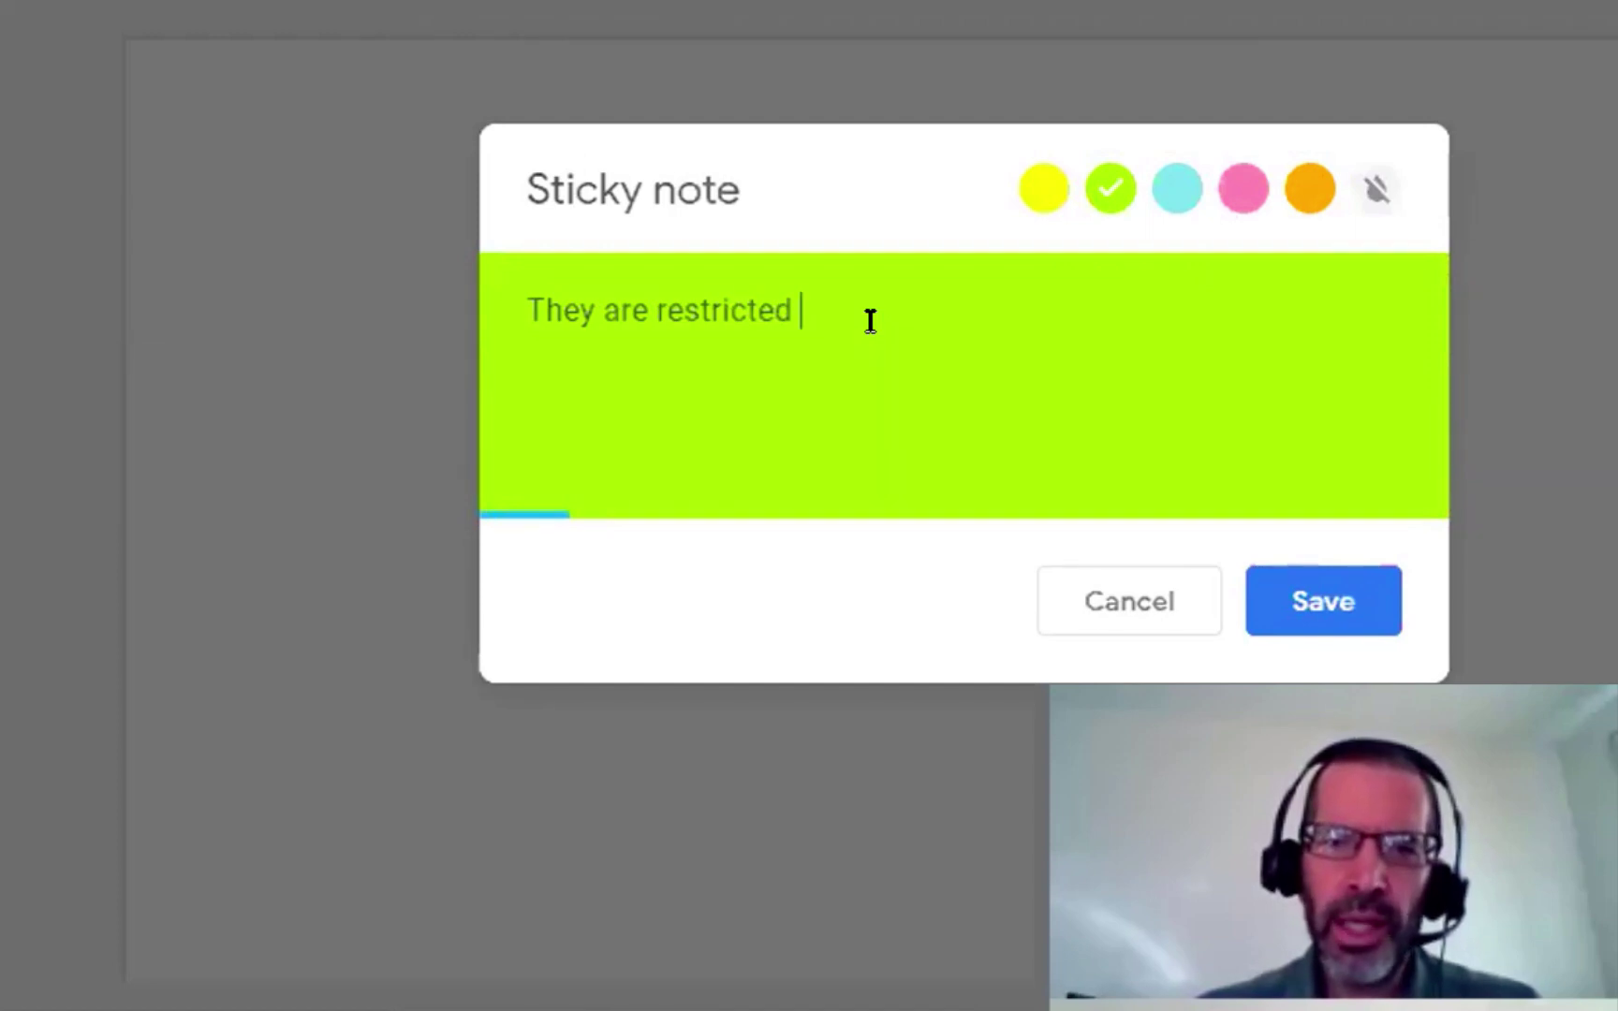
pyautogui.write('kkkkkkkkkkkkkkkkkkkkkkkkkkkk')
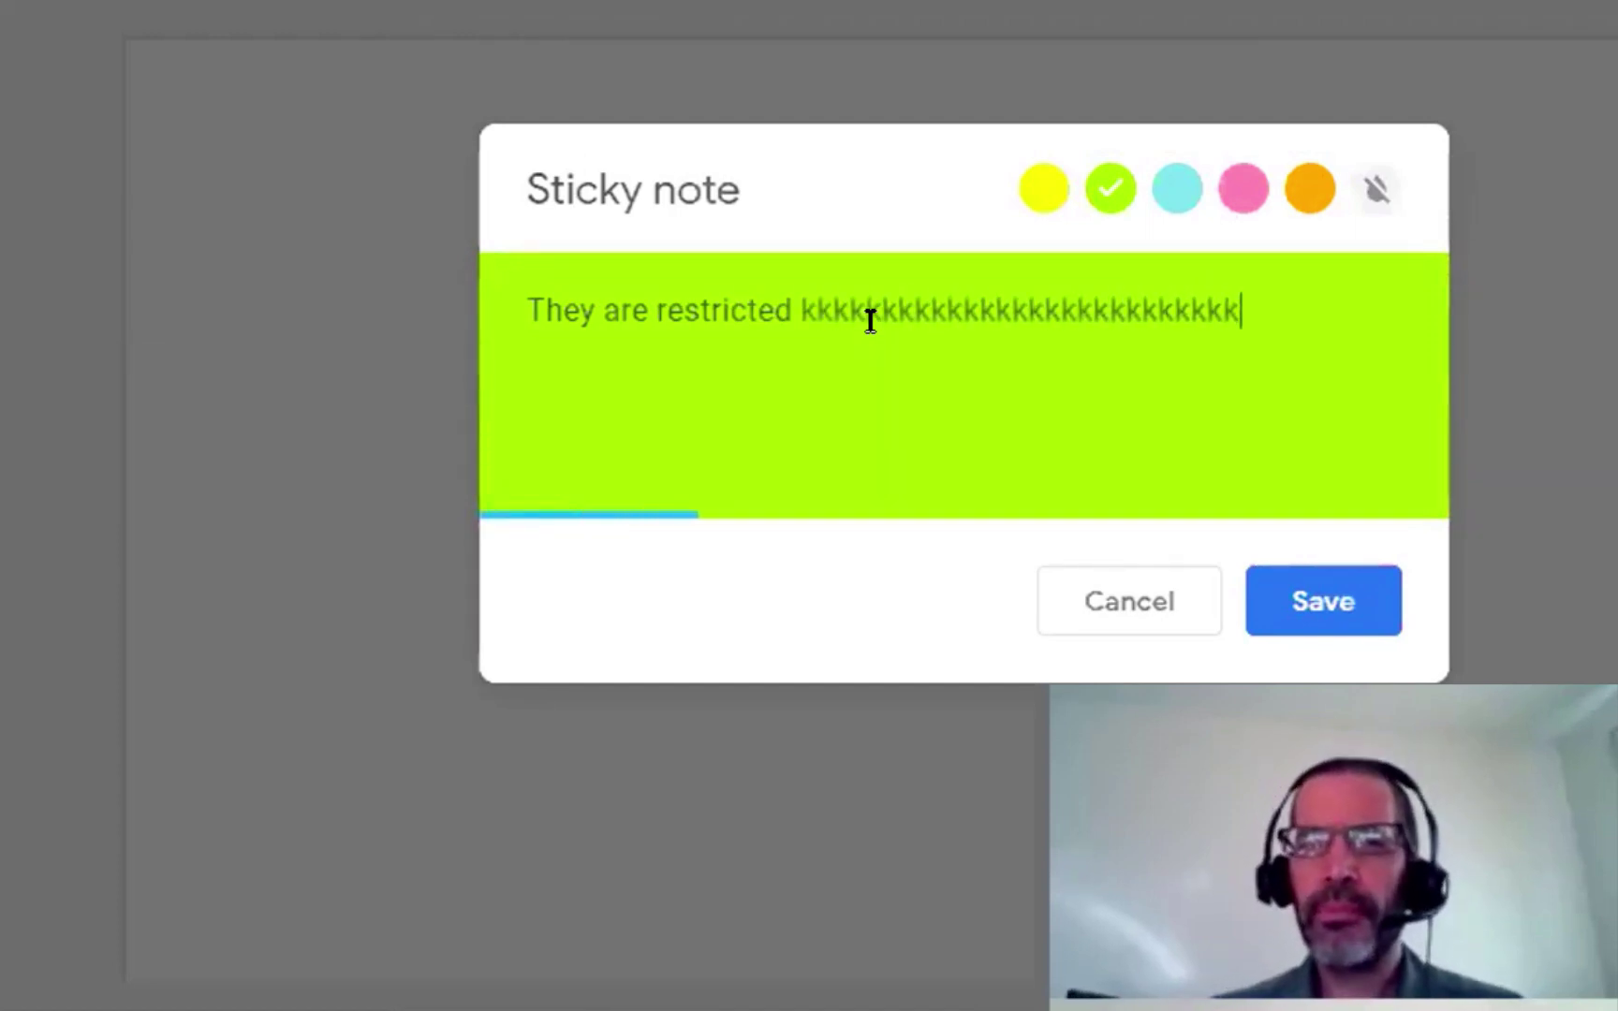
pyautogui.write('kkkkkkkkkkkkkkkkkkkkkkkkkkkkkkkkkkkkkkkkkkkkkkkkkkkkkkkkkkkkkkkkkkkkkkkkkkkkkkkkkkkkk')
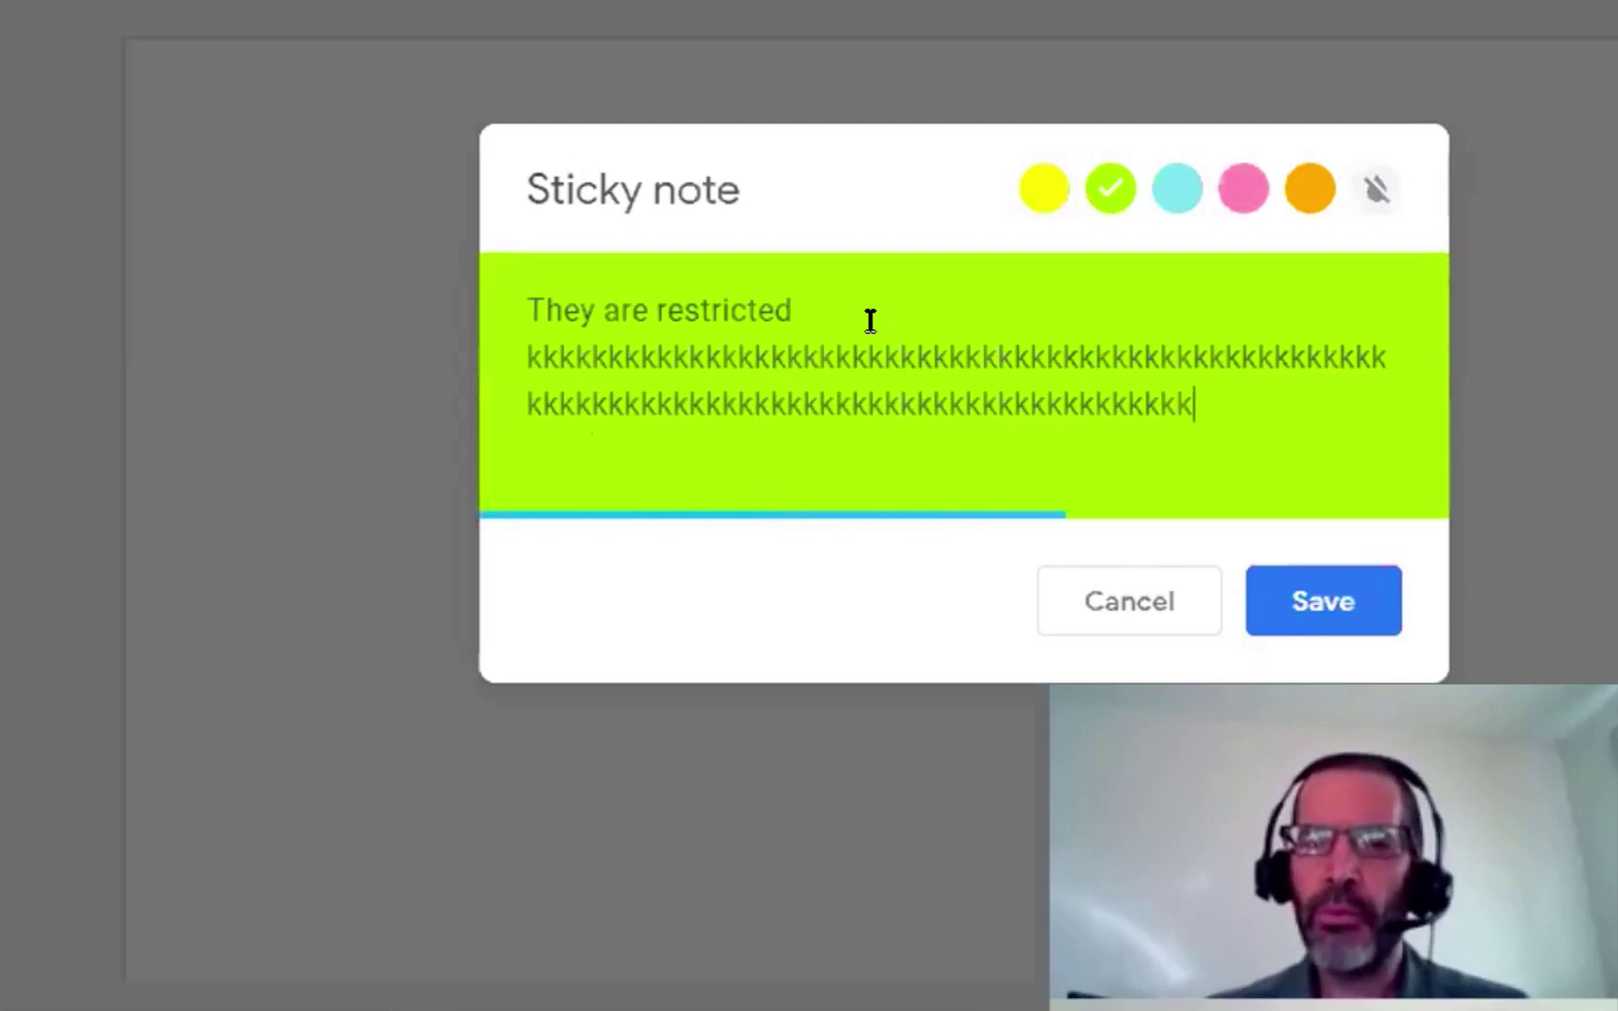
pyautogui.write('kkkkkkkkkkkkkkkkkkkkkkkkkkkkkkkkkkkkkkkkkkkkkkkkkkkkkkkkkkkkkkkkkkkkkkkk')
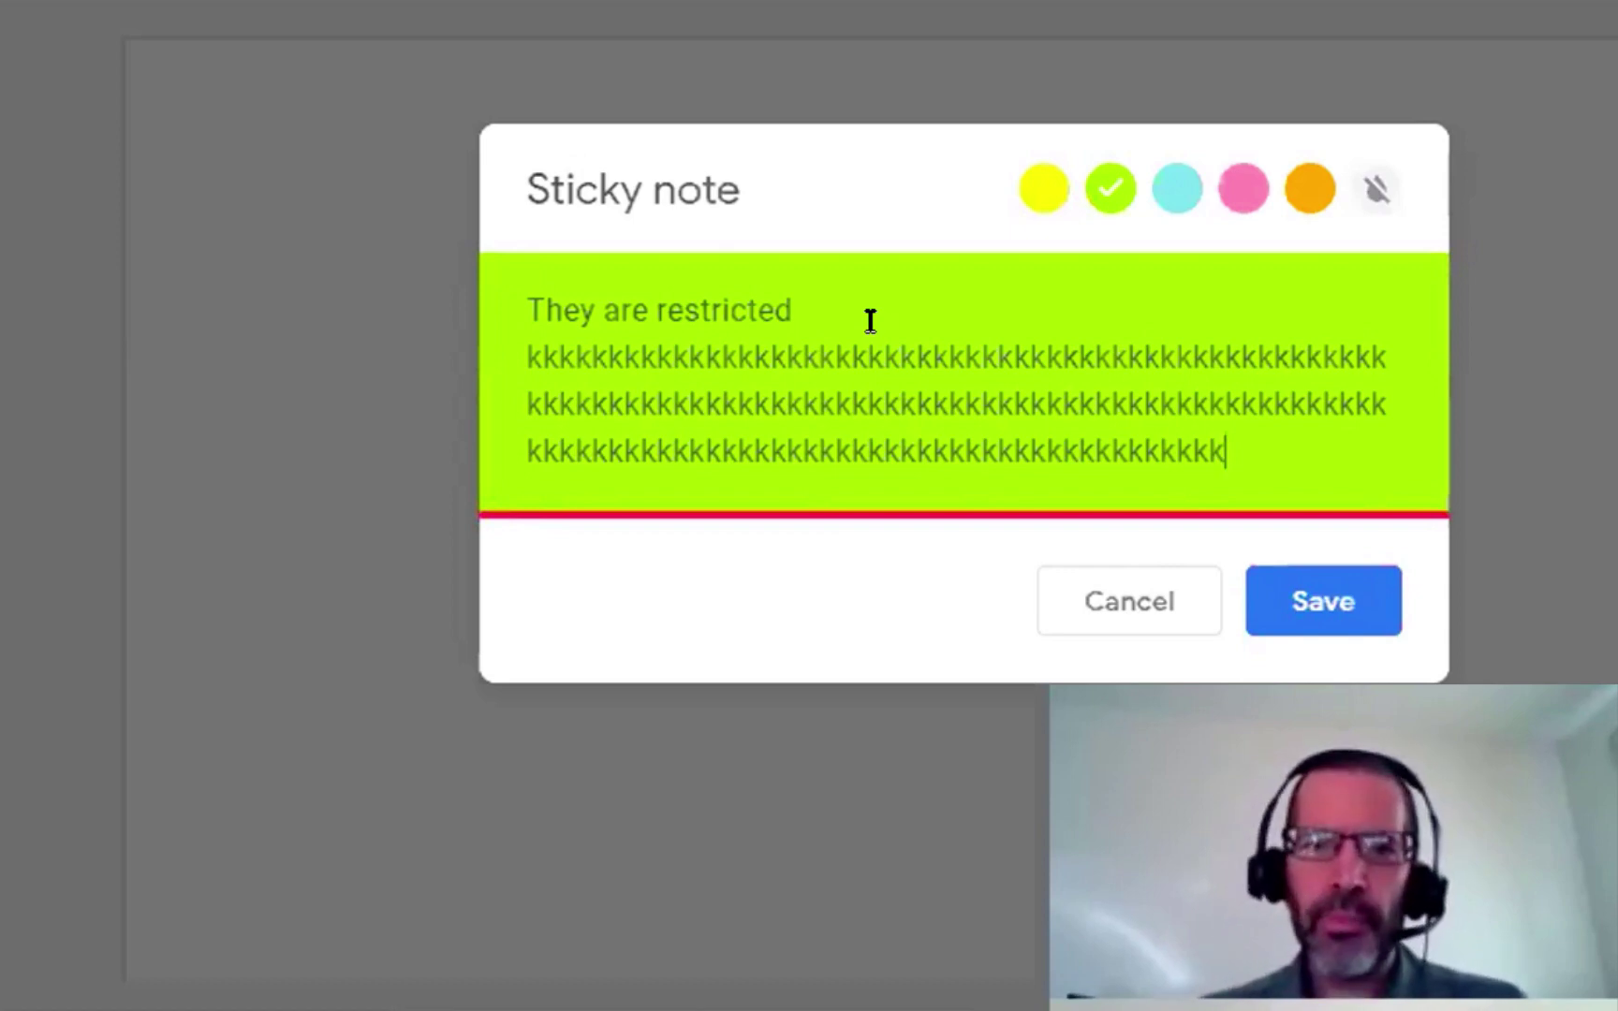
# - Remove the run of k characters so only "They are restricted" remains, save the note and dismiss the blank follow-up note
pyautogui.press('BackSpace')
pyautogui.press('BackSpace')
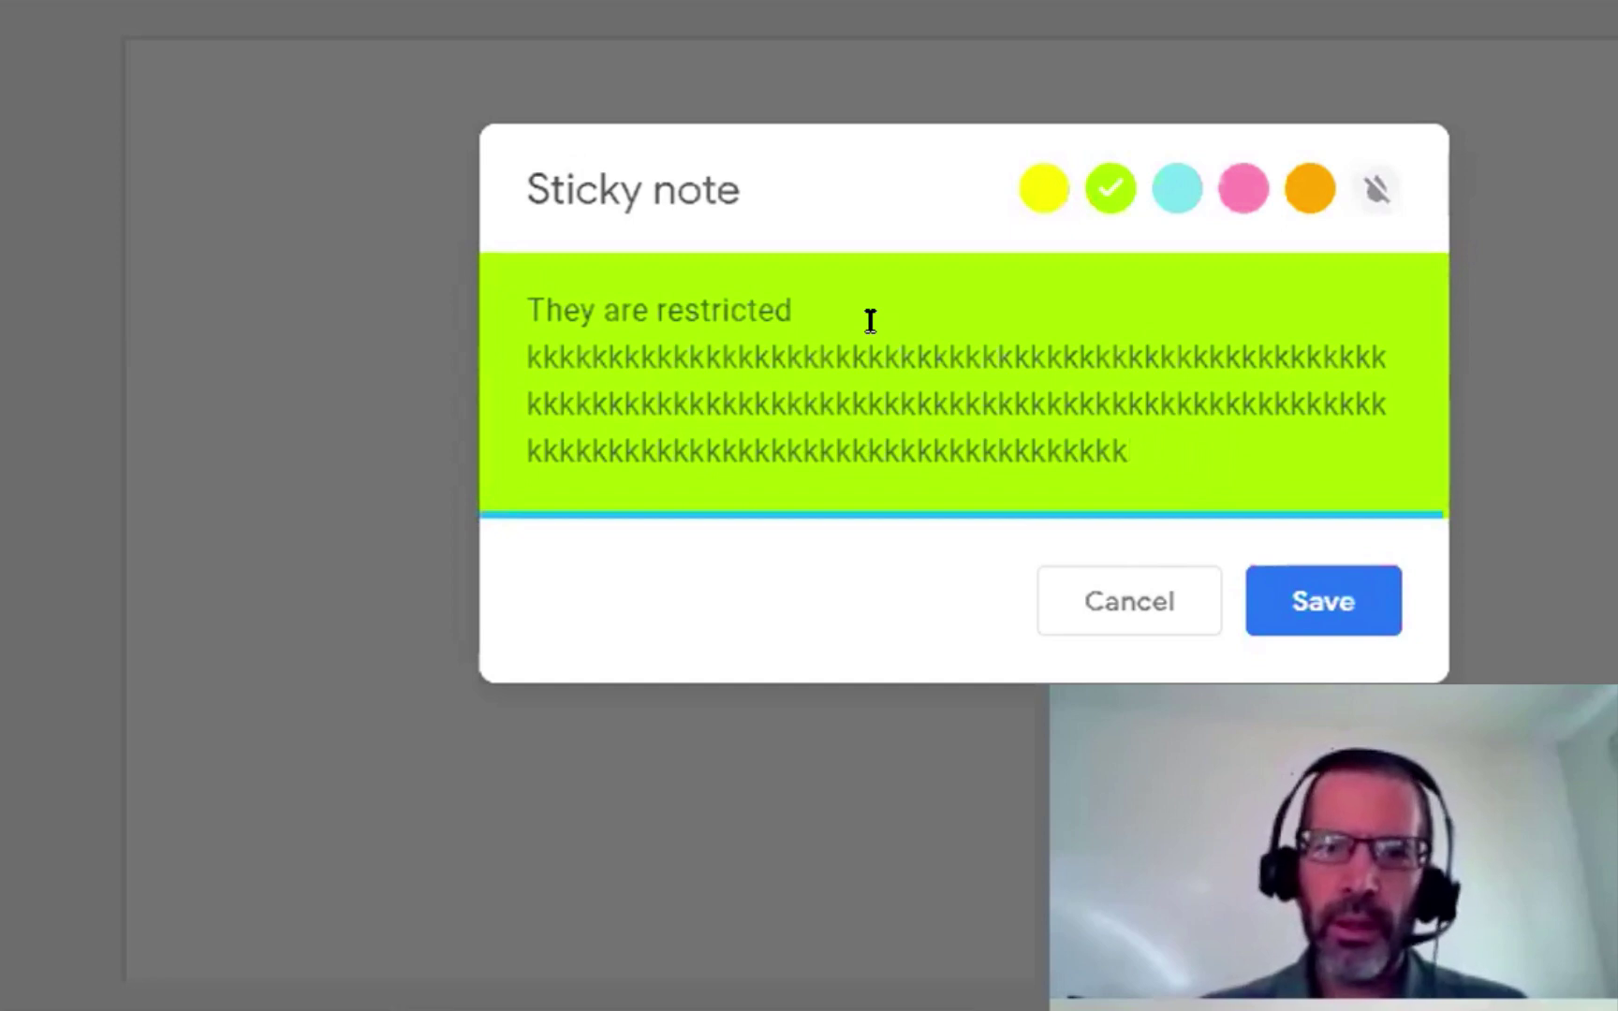
pyautogui.hotkey('shift', 'Up')
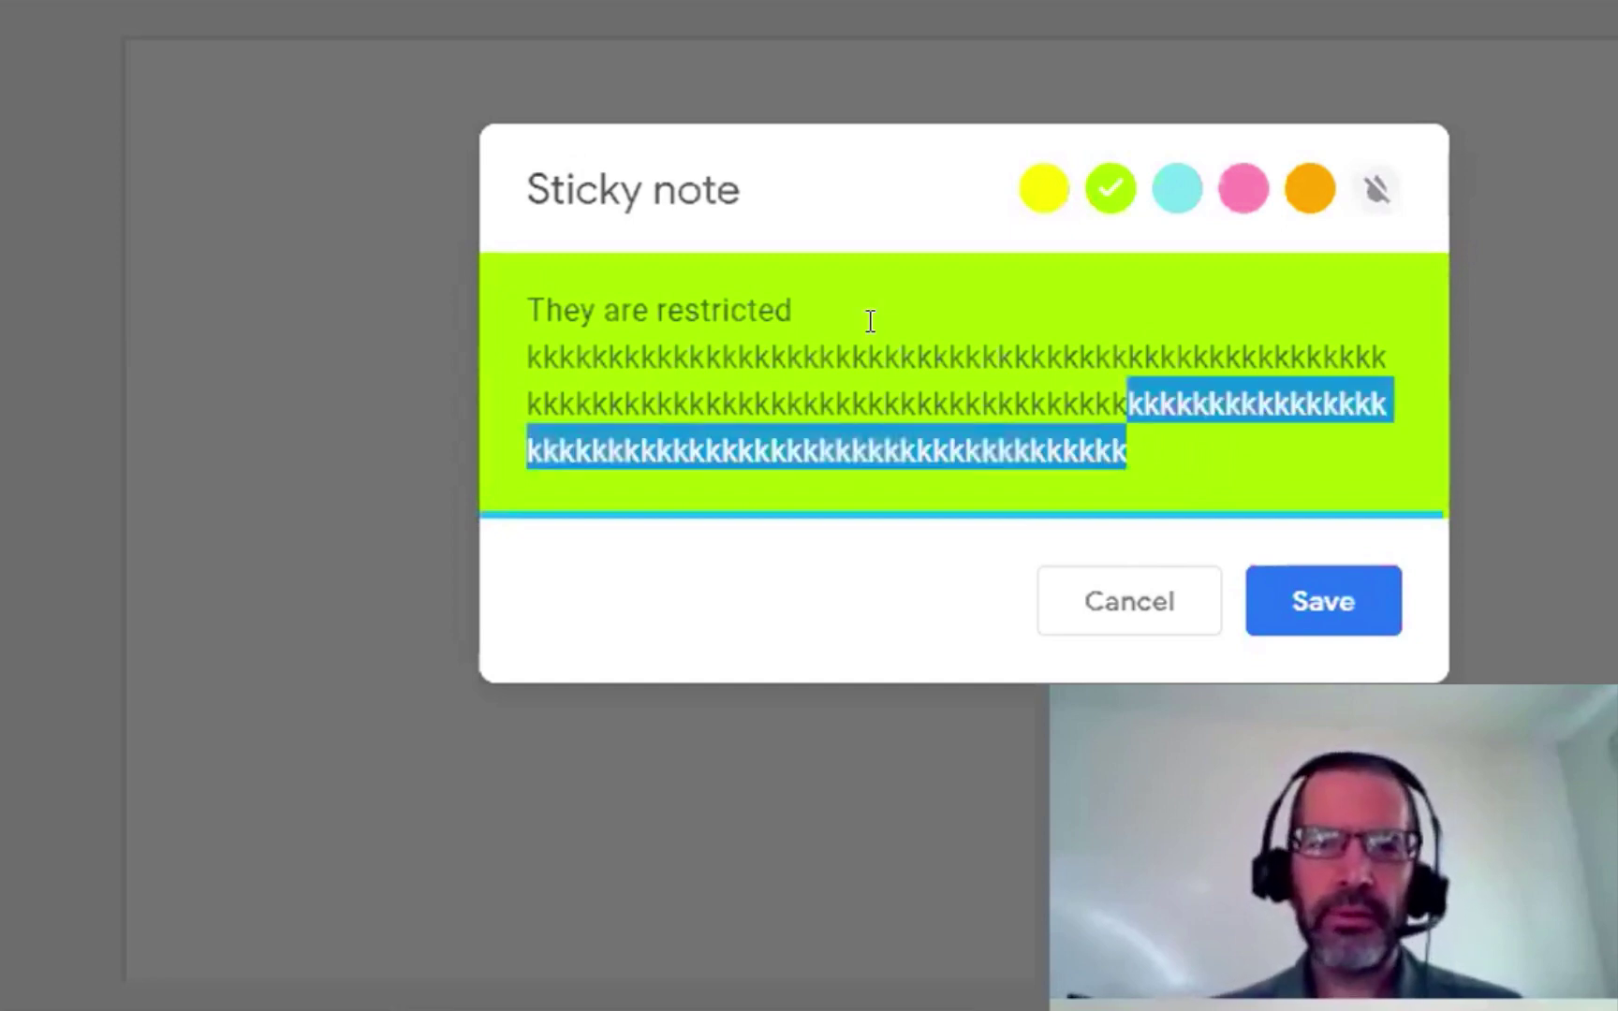
pyautogui.hotkey('shift', 'Up')
pyautogui.hotkey('shift', 'Up')
pyautogui.press('BackSpace')
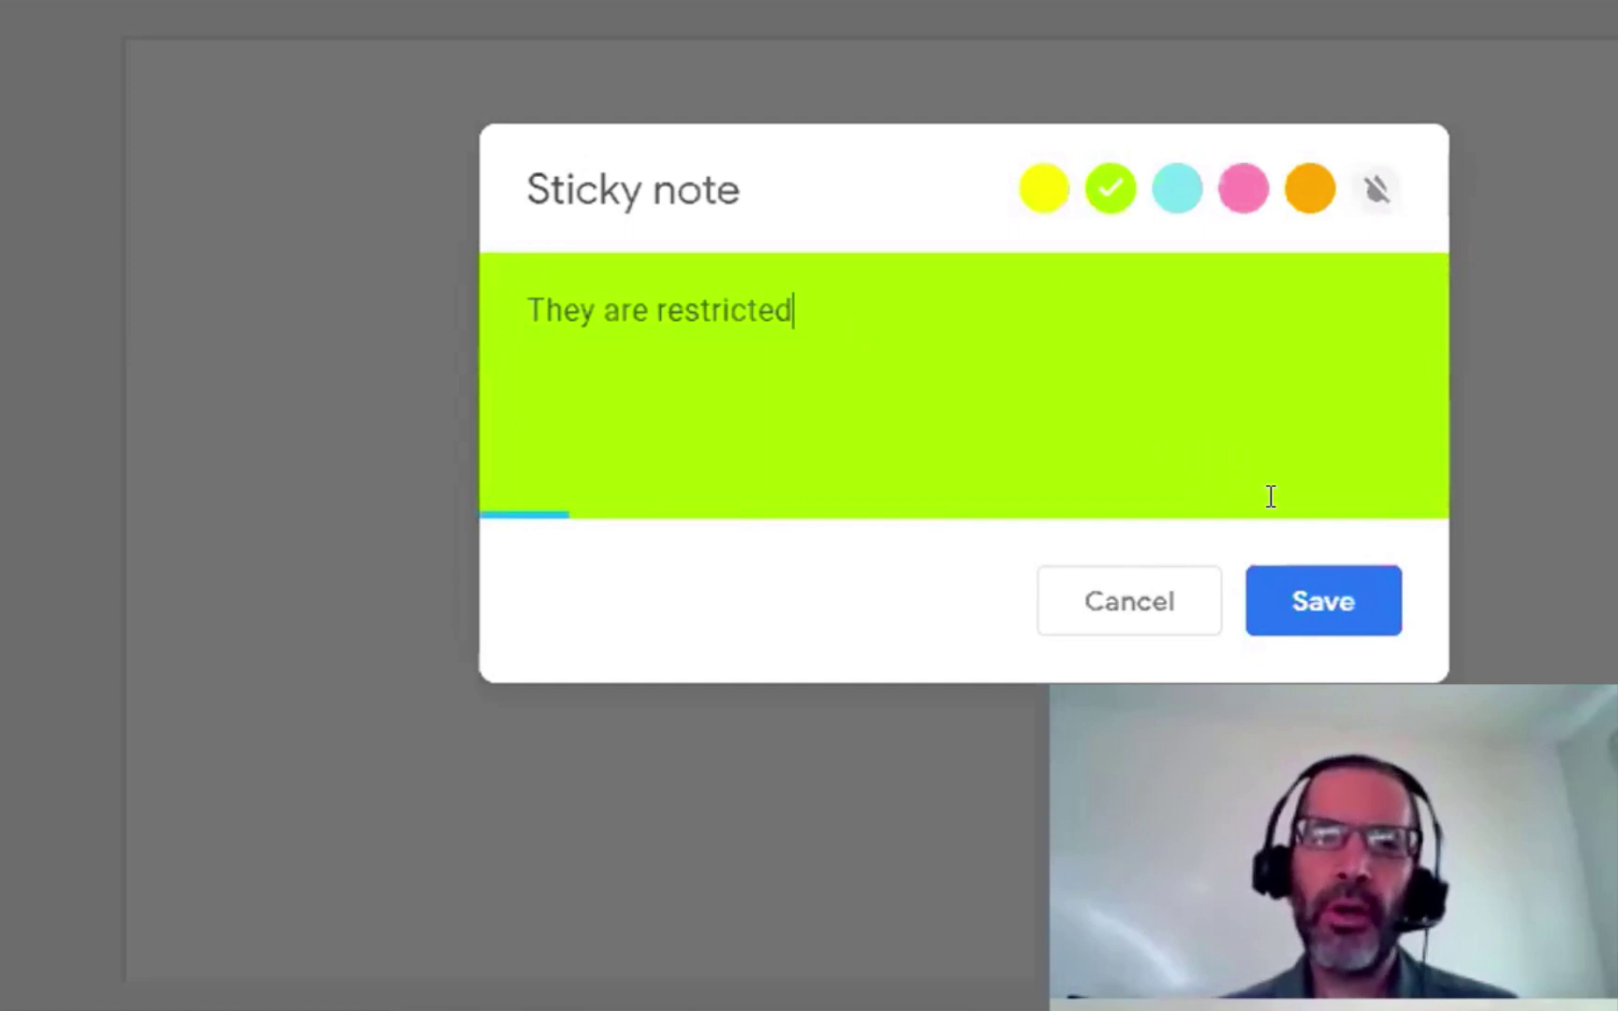
pyautogui.click(1334, 602)
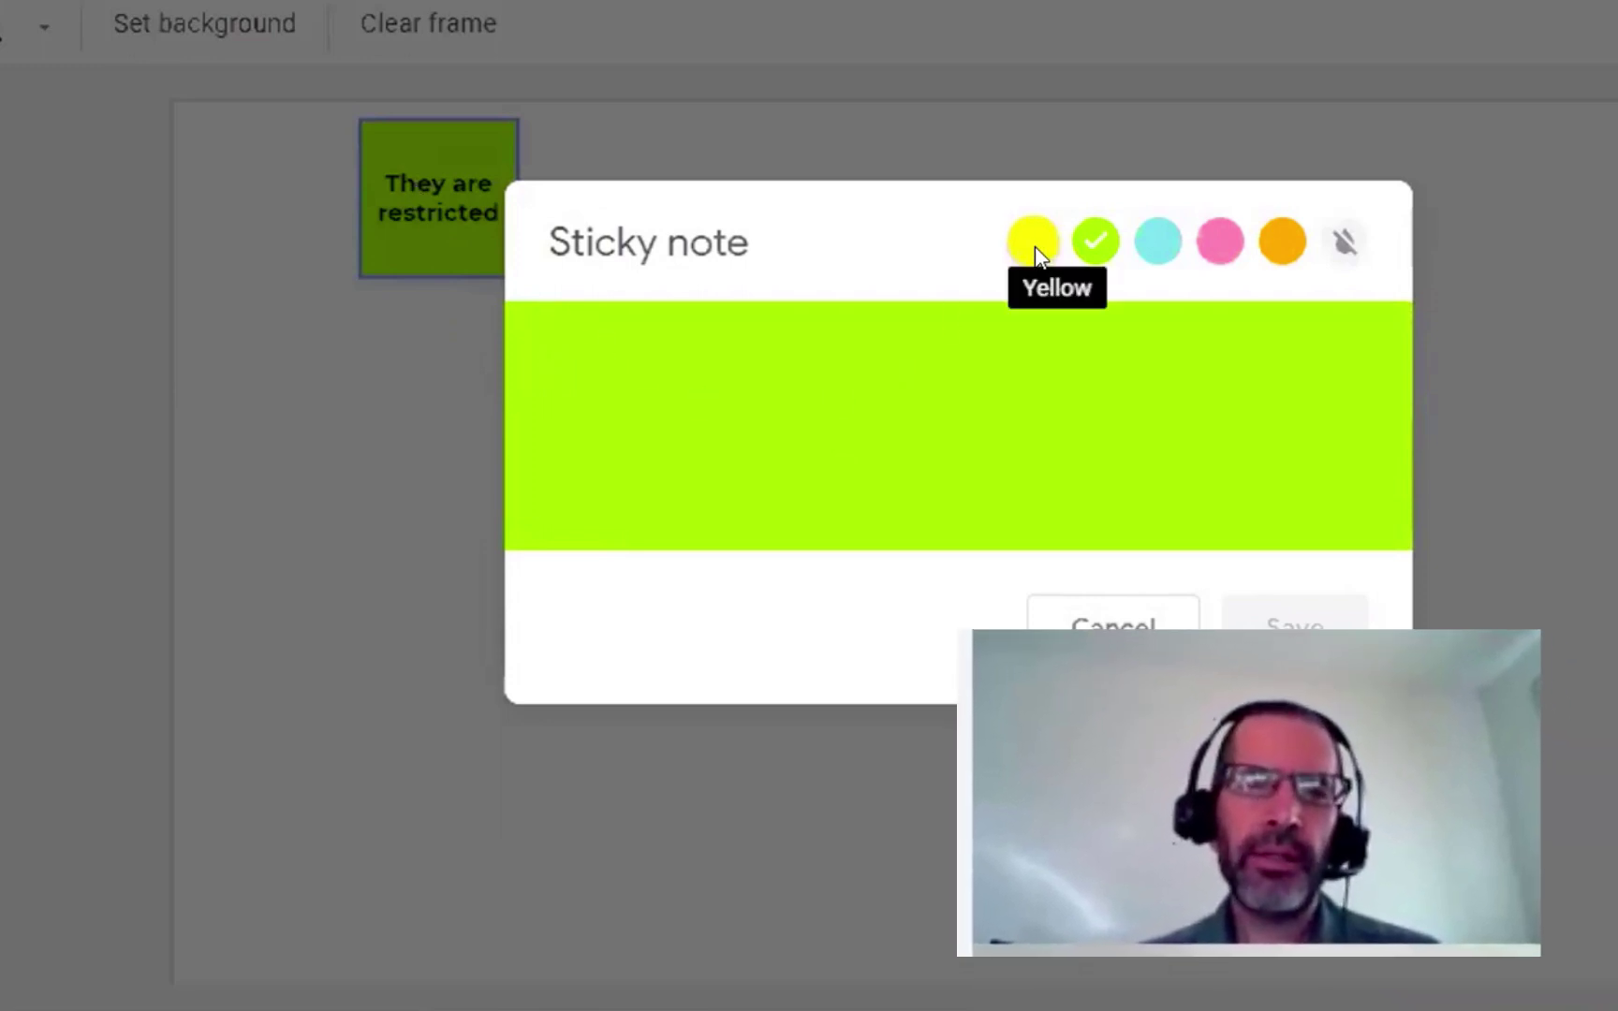
pyautogui.click(1031, 243)
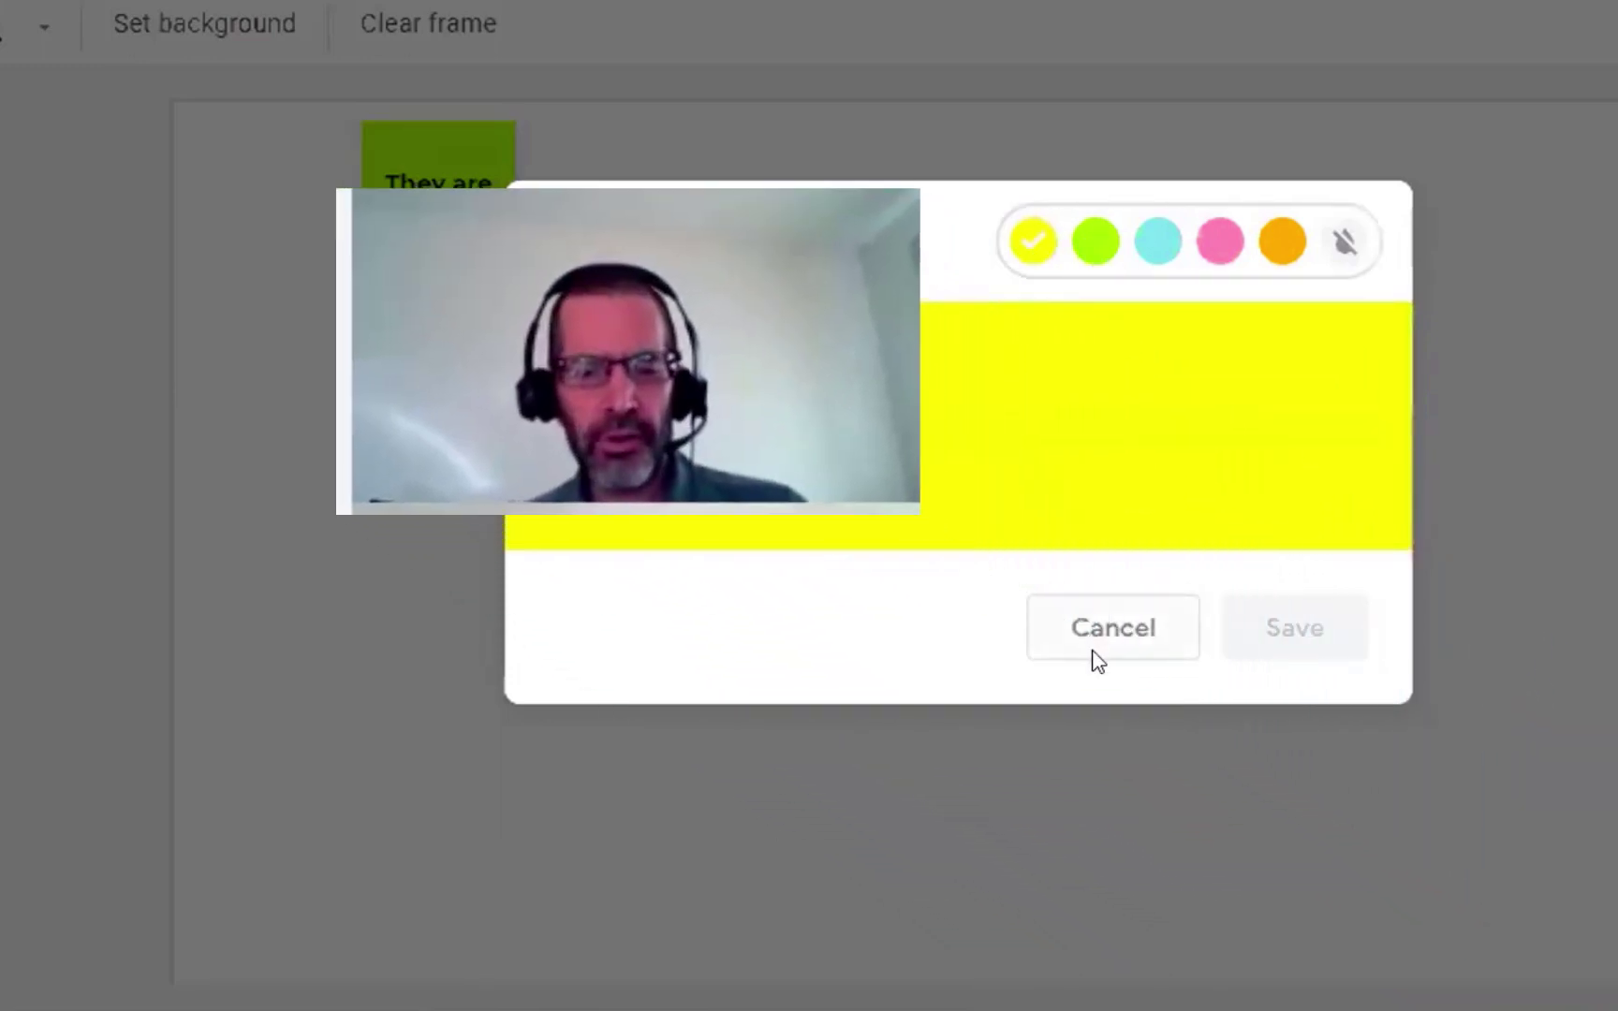
pyautogui.click(1095, 644)
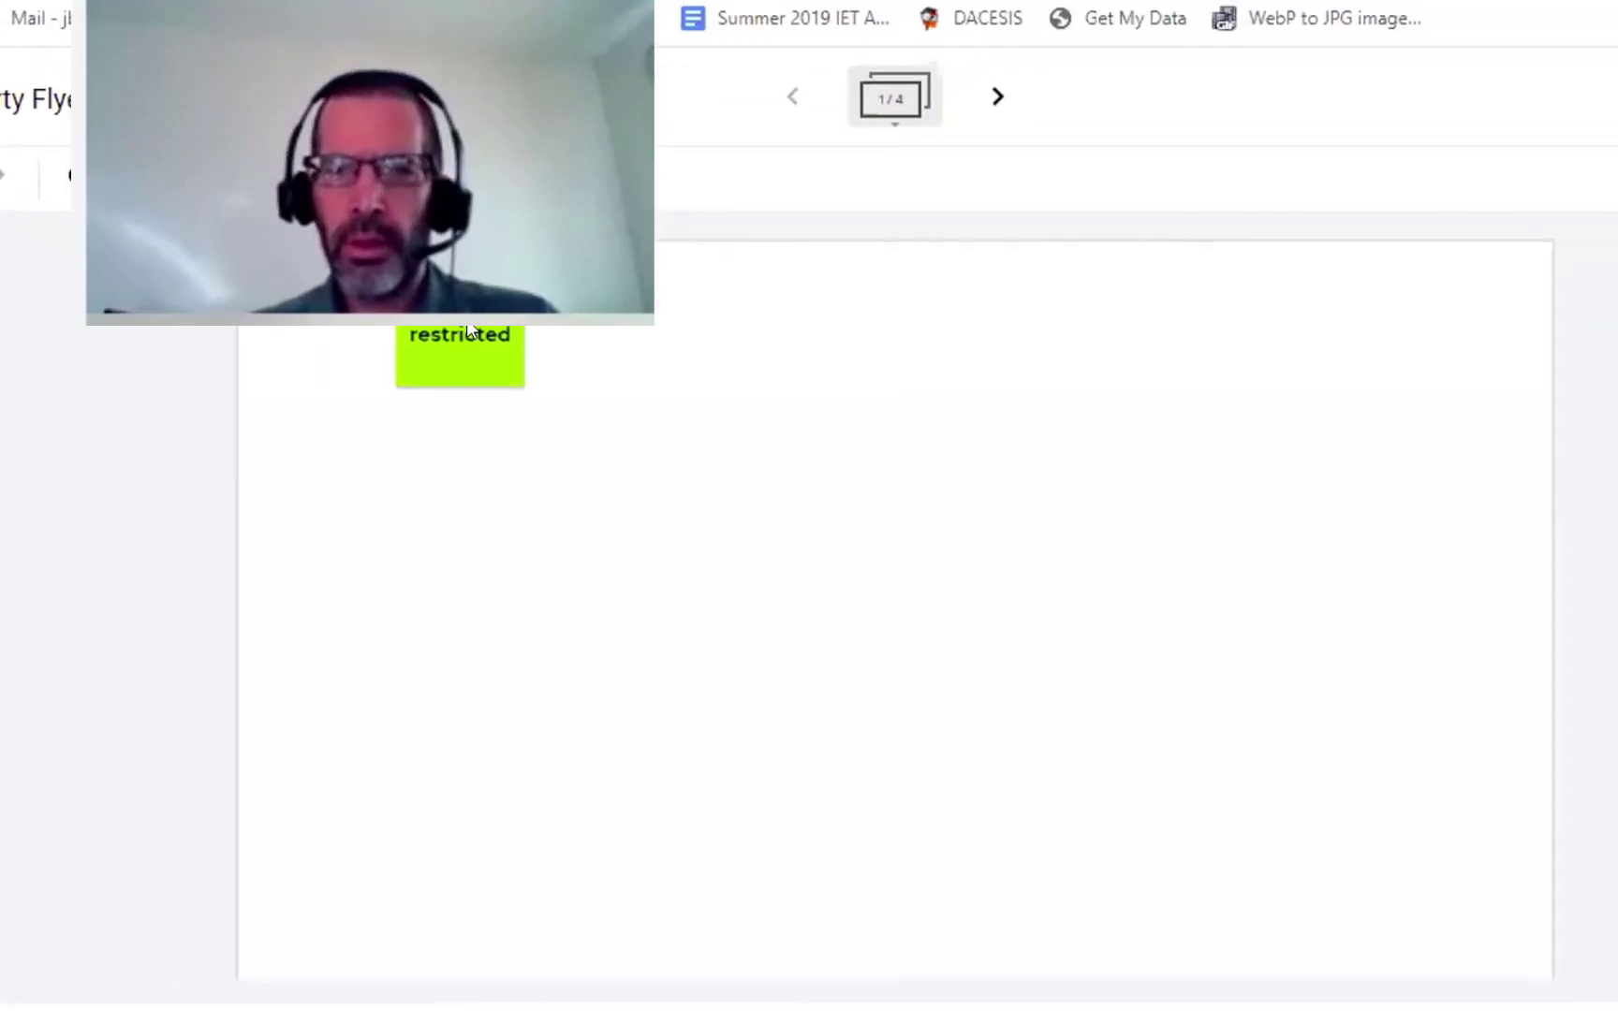
# - Reposition the green note in the right half of the frame, enlarged about 2.5 times and tilted about 20 degrees counterclockwise
pyautogui.moveTo(456, 363); pyautogui.dragTo(1238, 540)
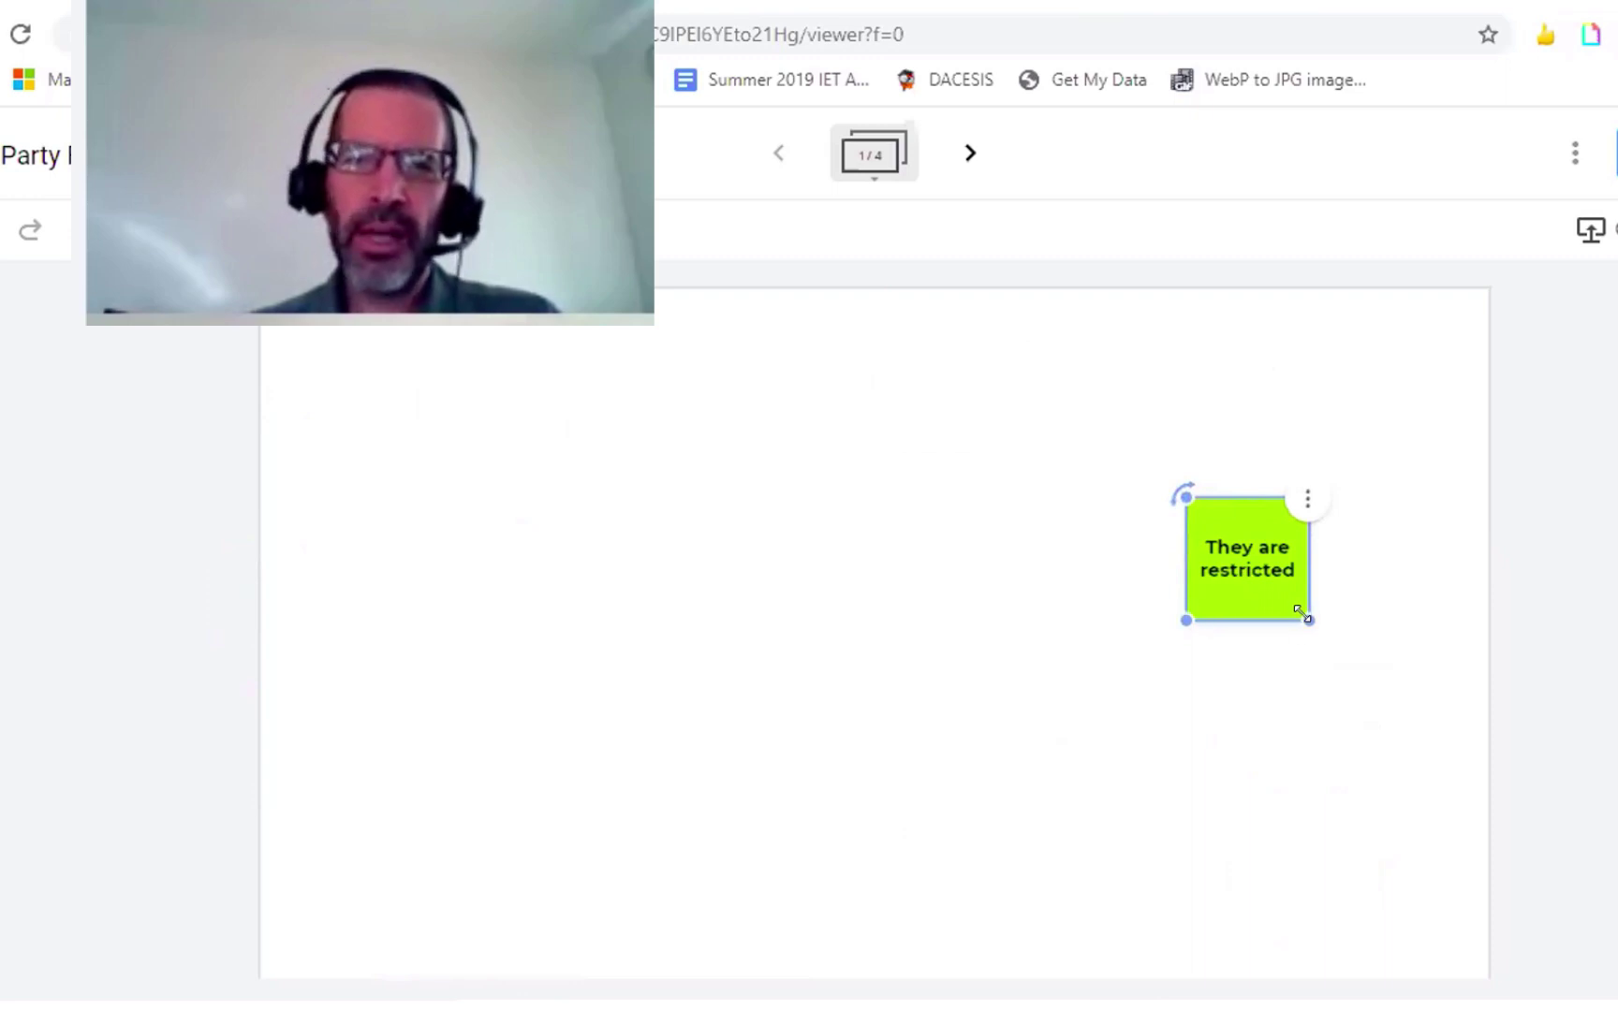
pyautogui.moveTo(1178, 620); pyautogui.dragTo(939, 730)
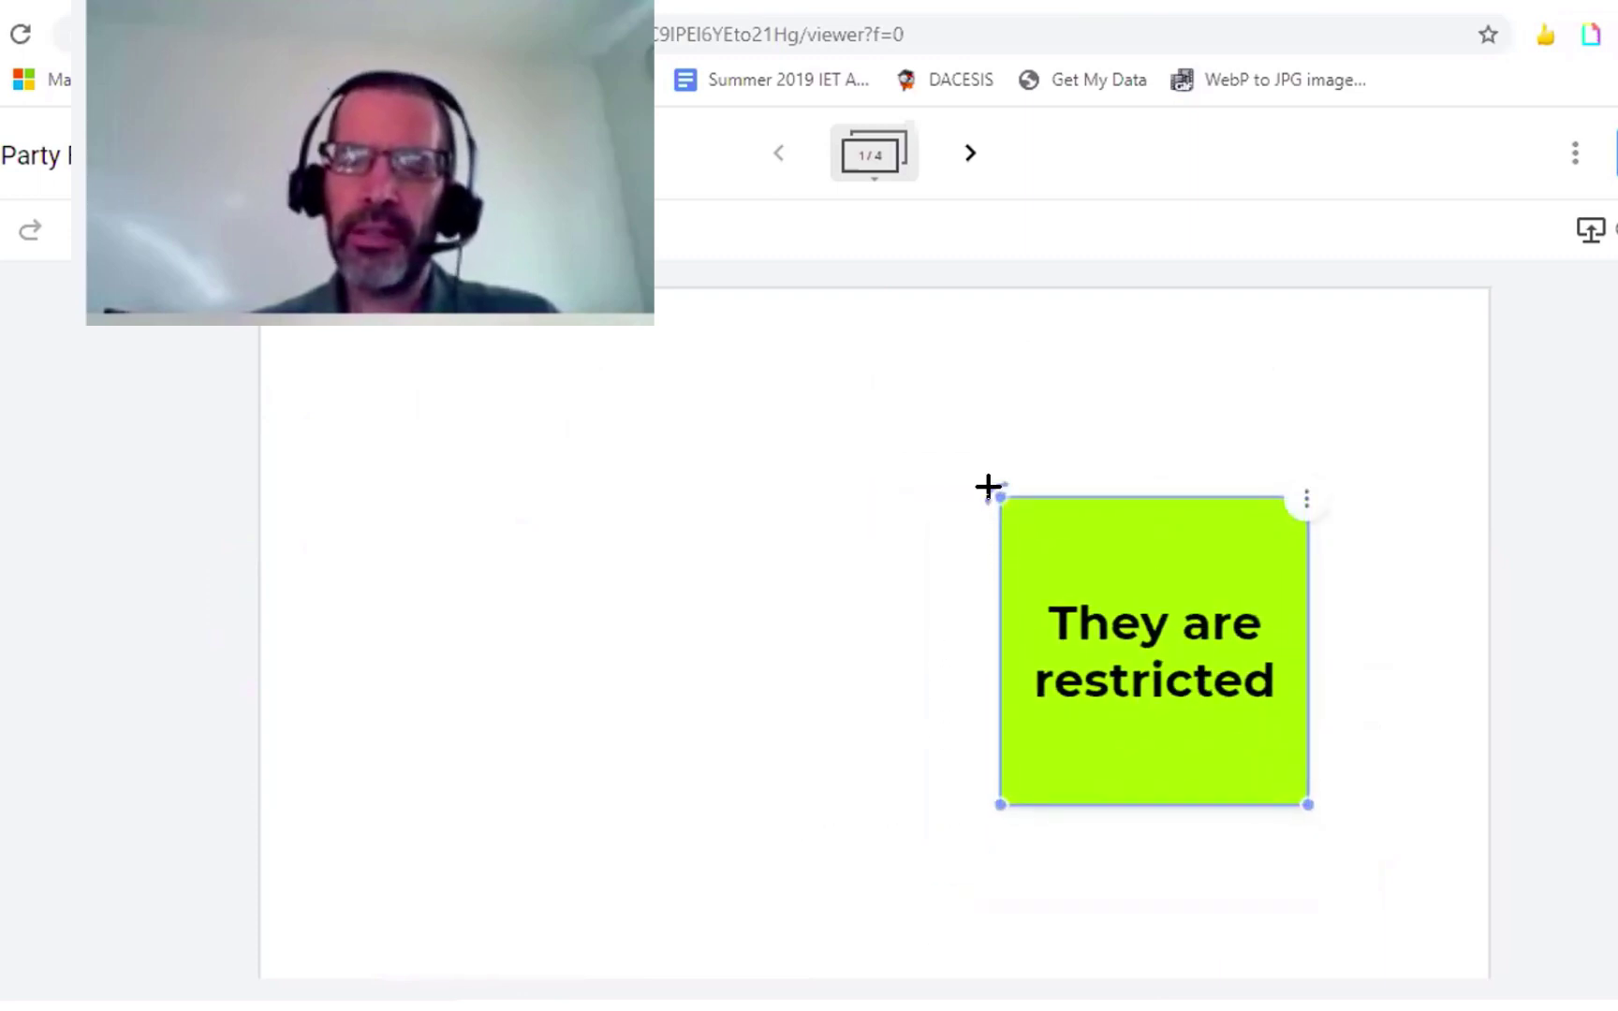
pyautogui.moveTo(989, 488); pyautogui.dragTo(909, 535)
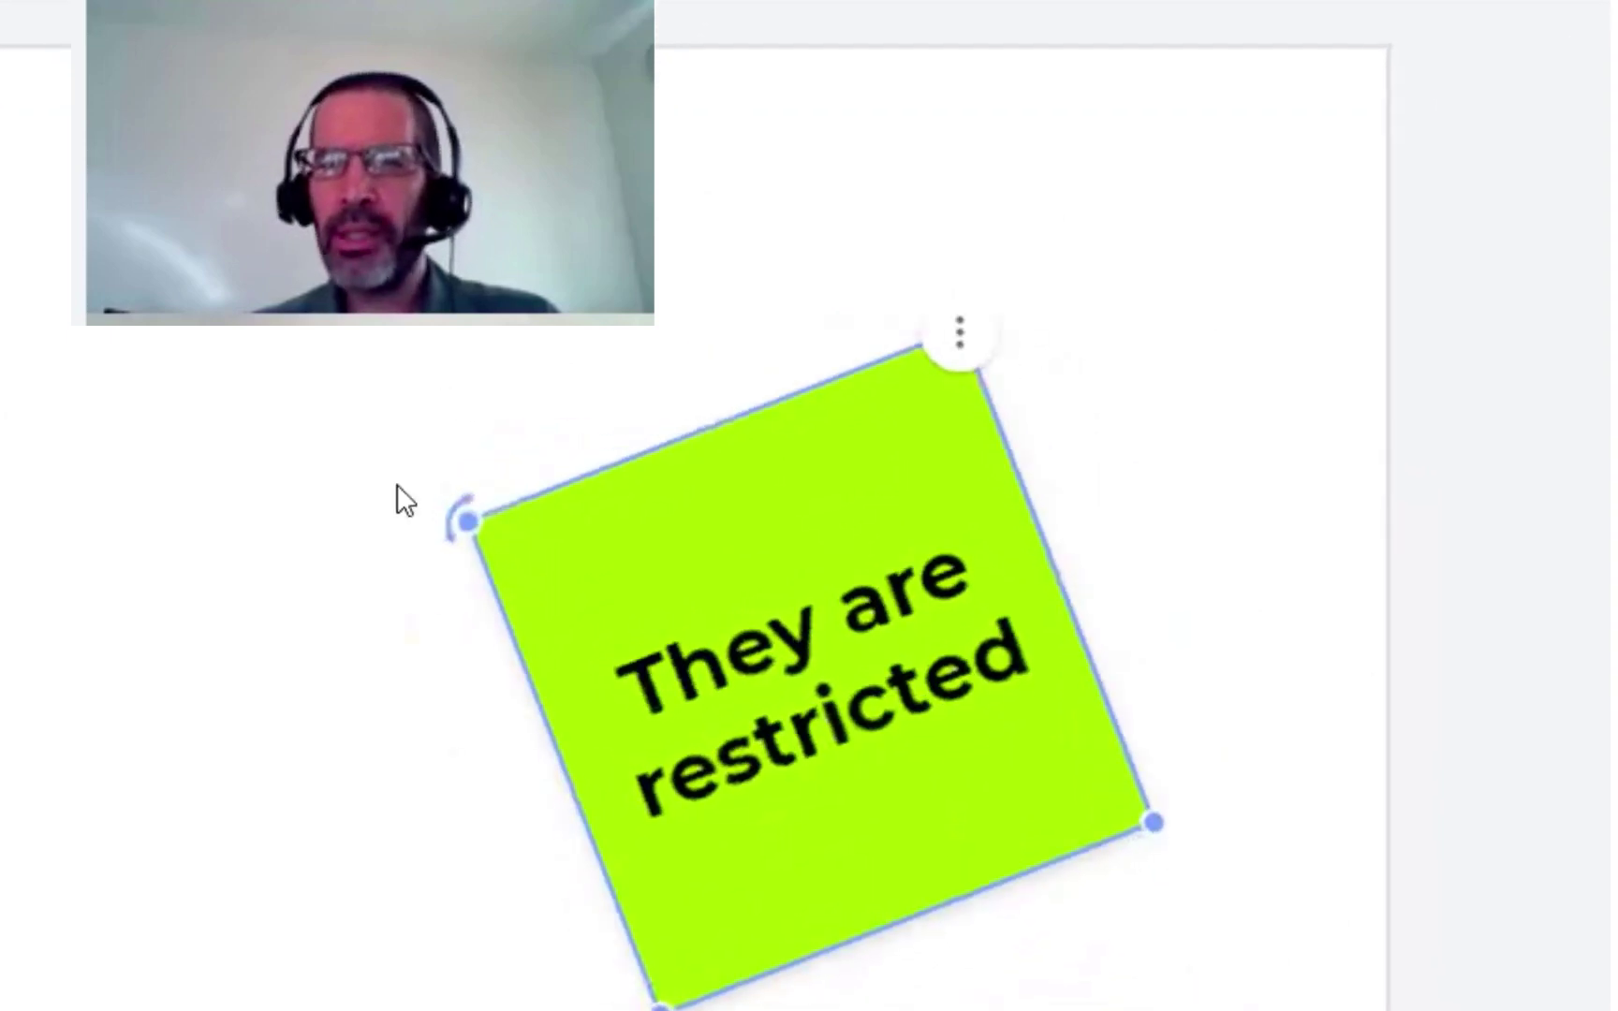
# - Edit the tilted note to read "They are restricted to 150,,," and move it slightly lower in the frame
pyautogui.click(965, 335)
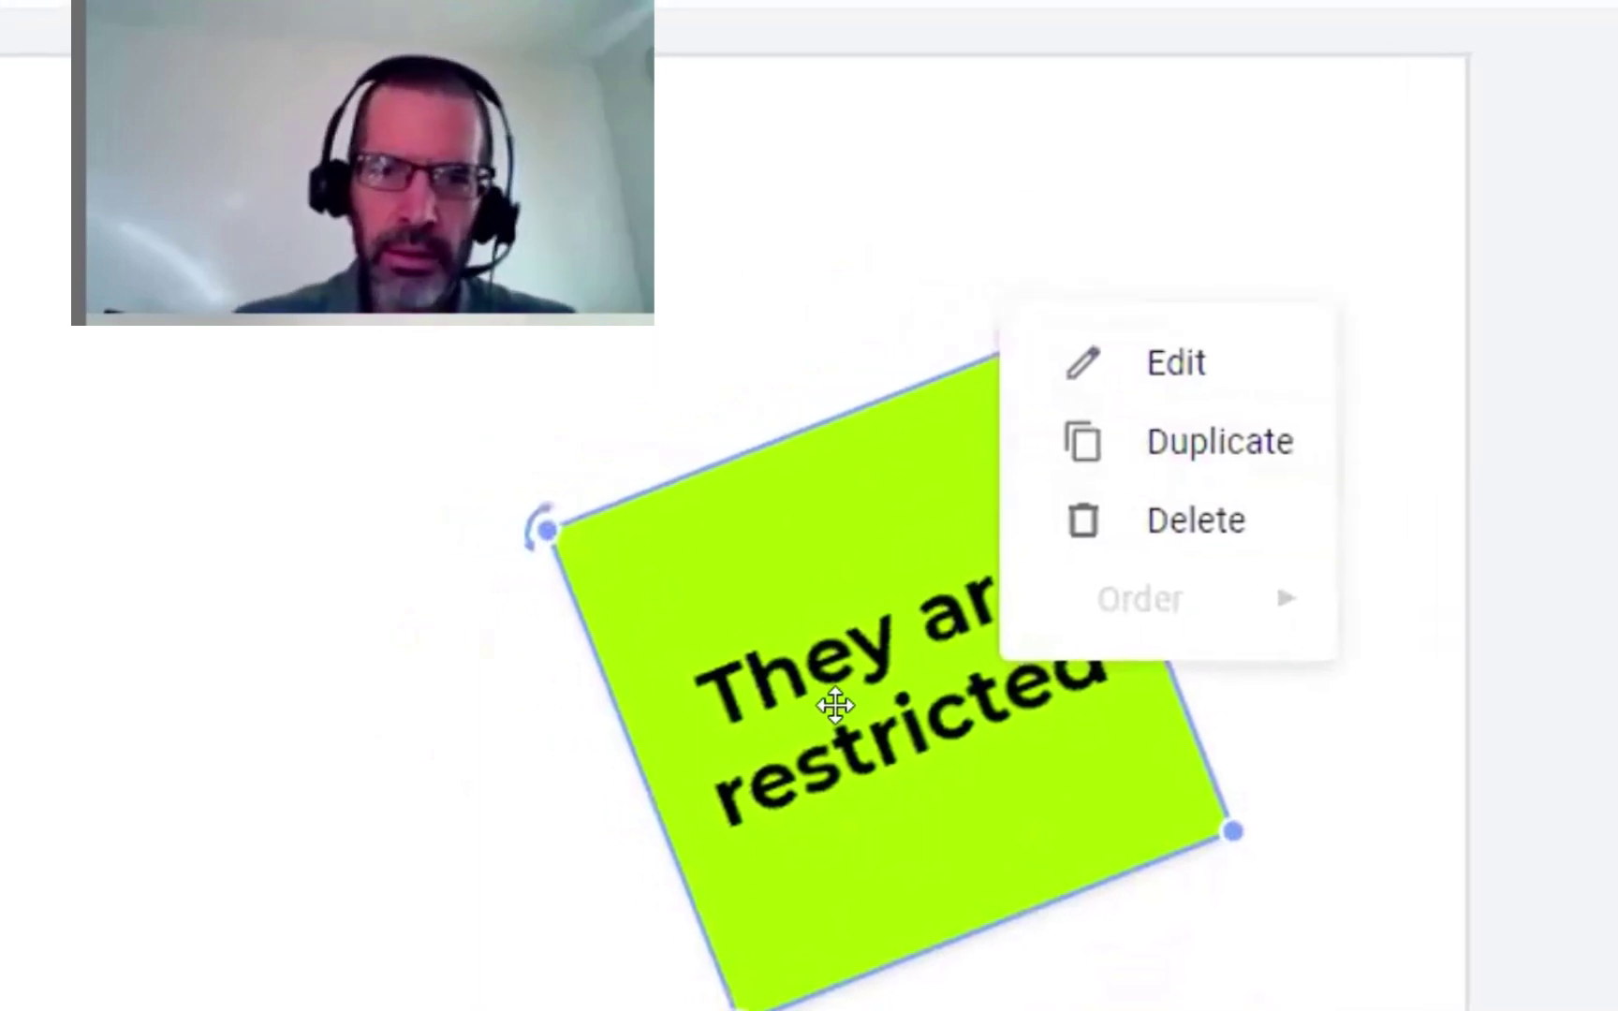
pyautogui.click(1327, 386)
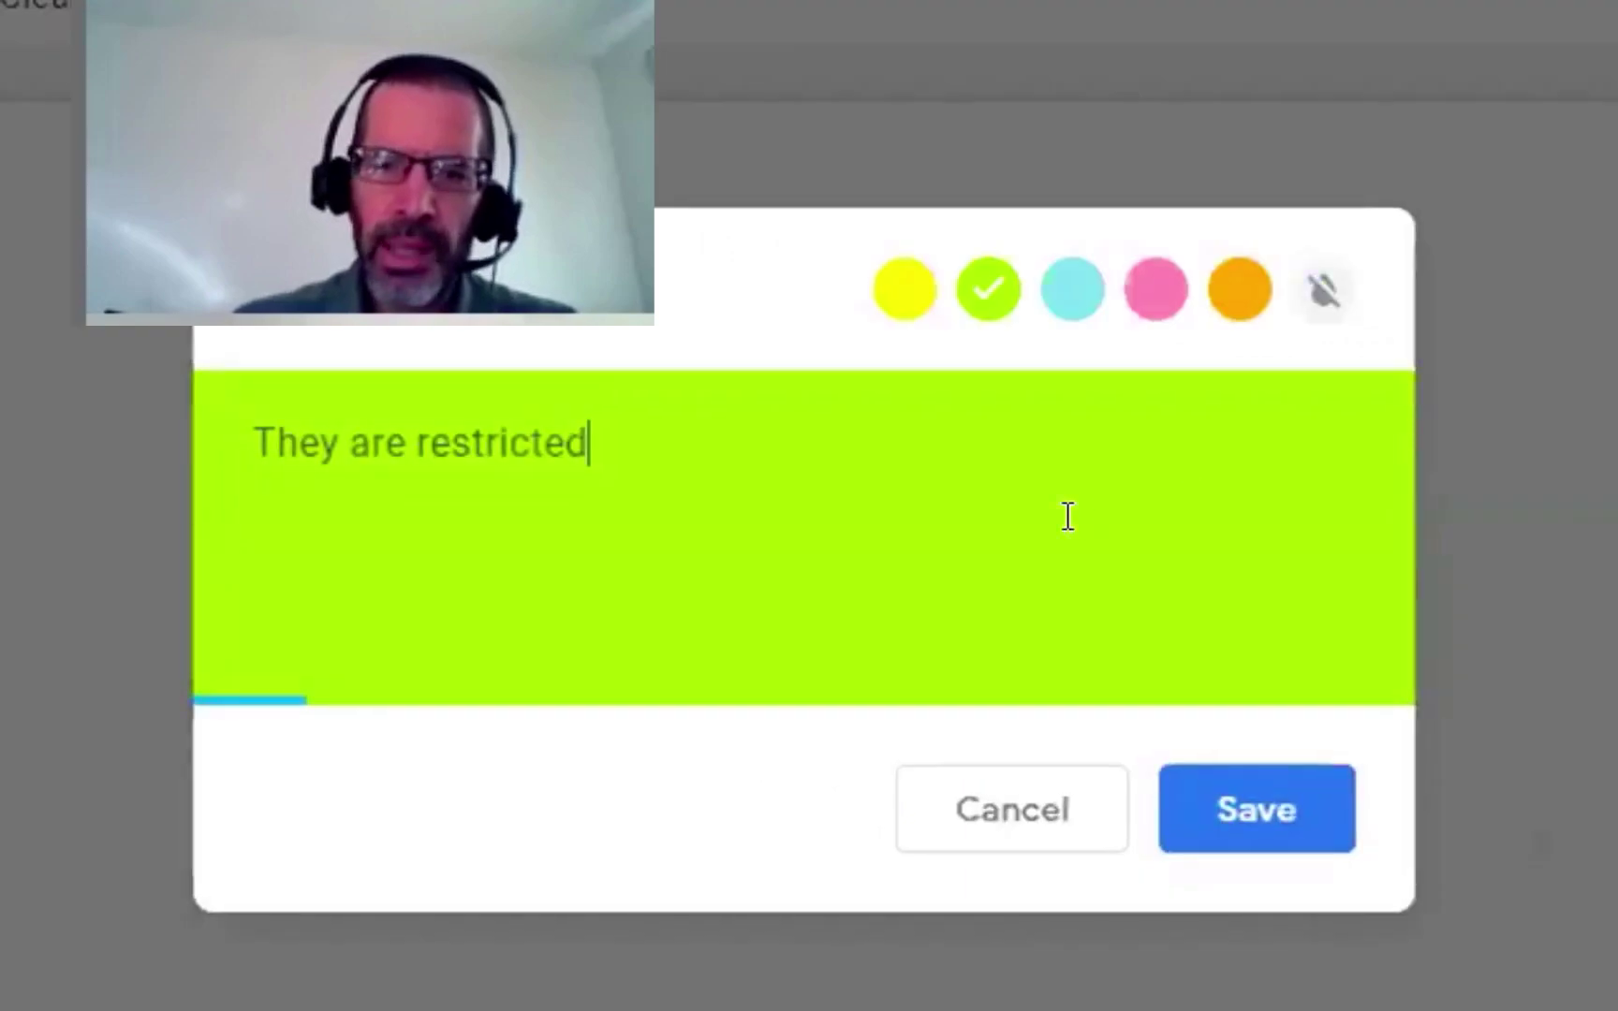
pyautogui.write('to ')
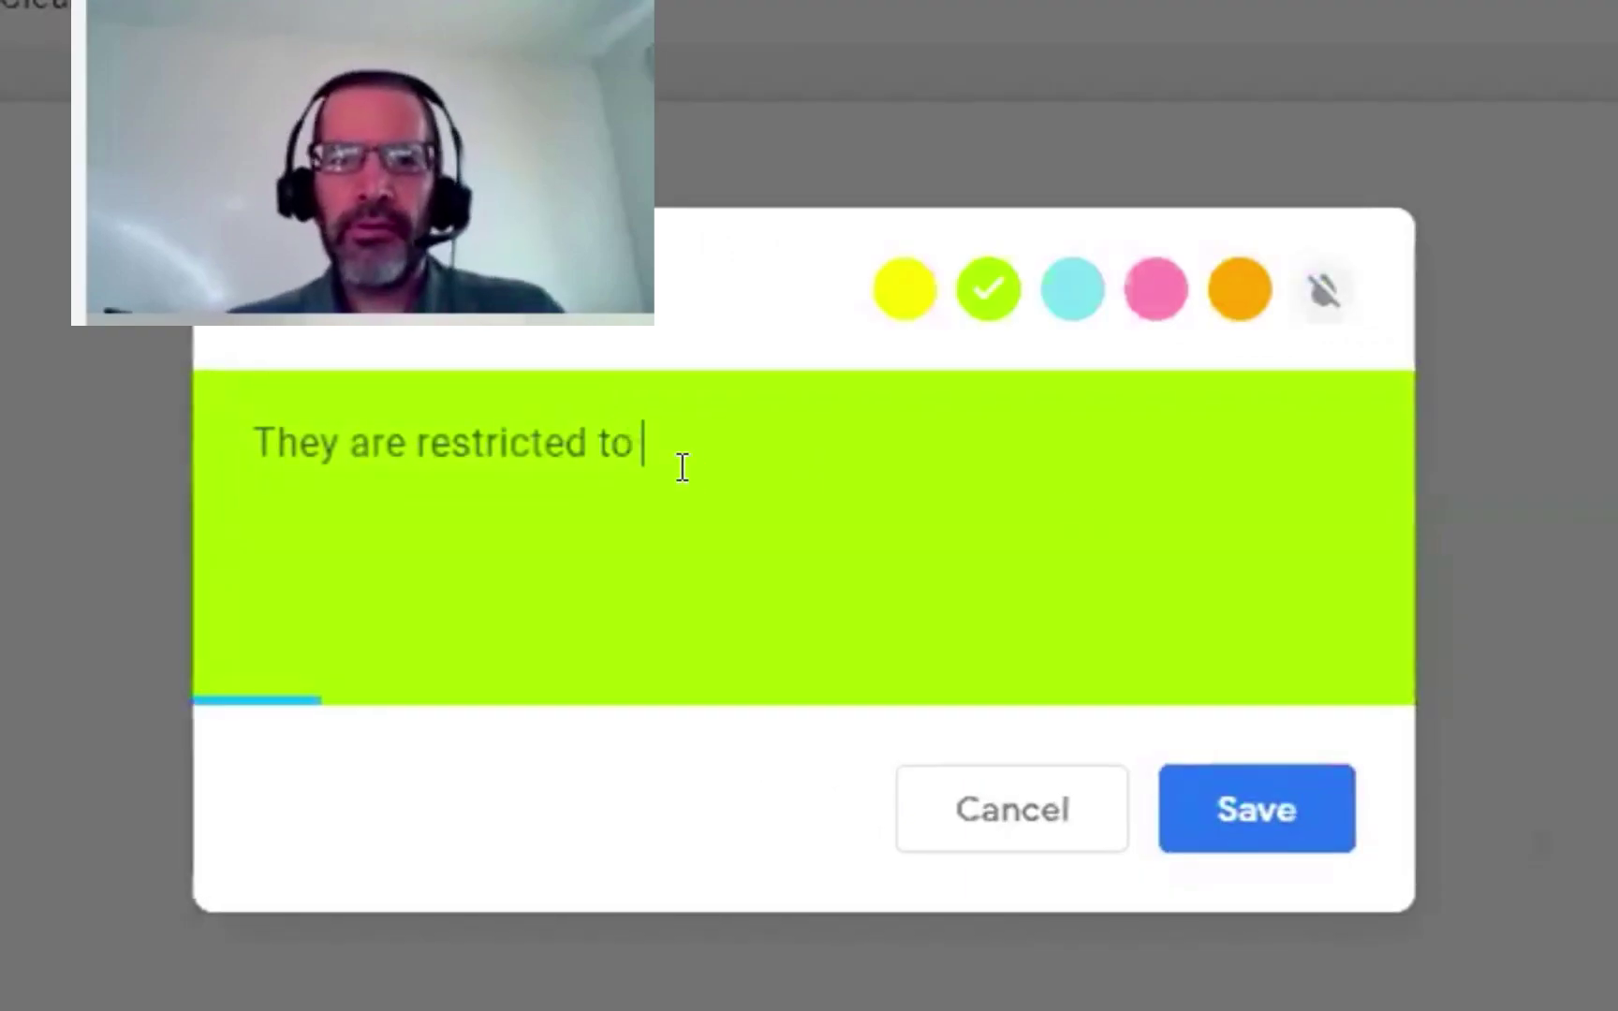
pyautogui.write('1590')
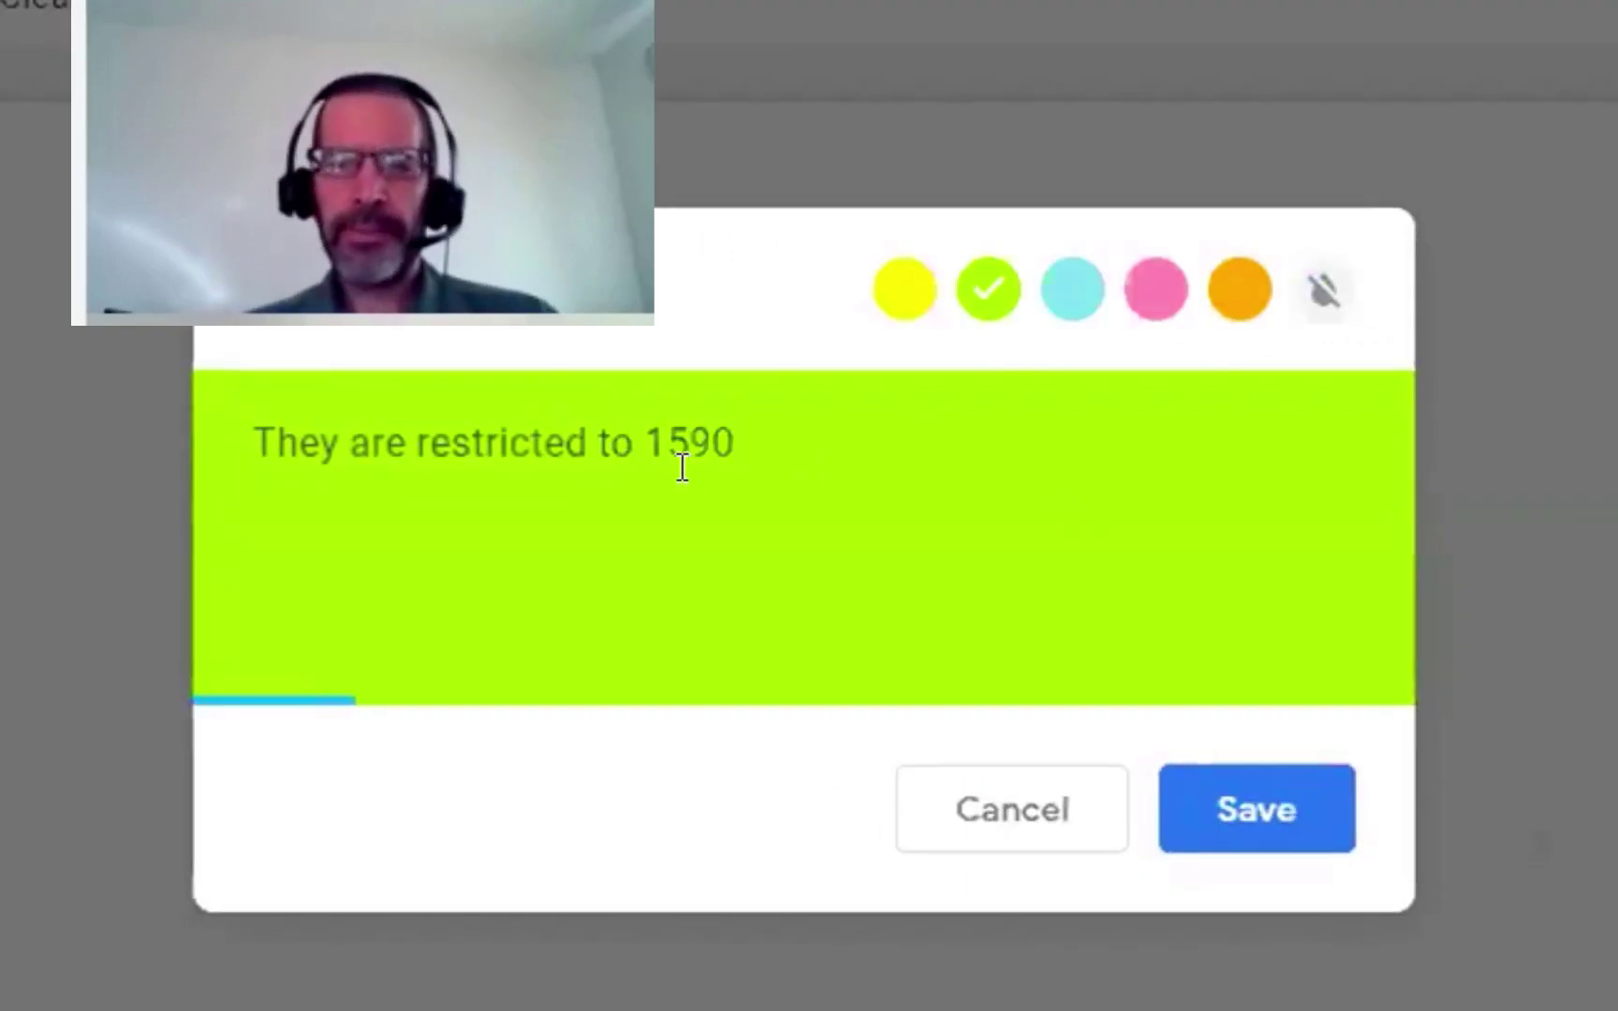
pyautogui.write('0')
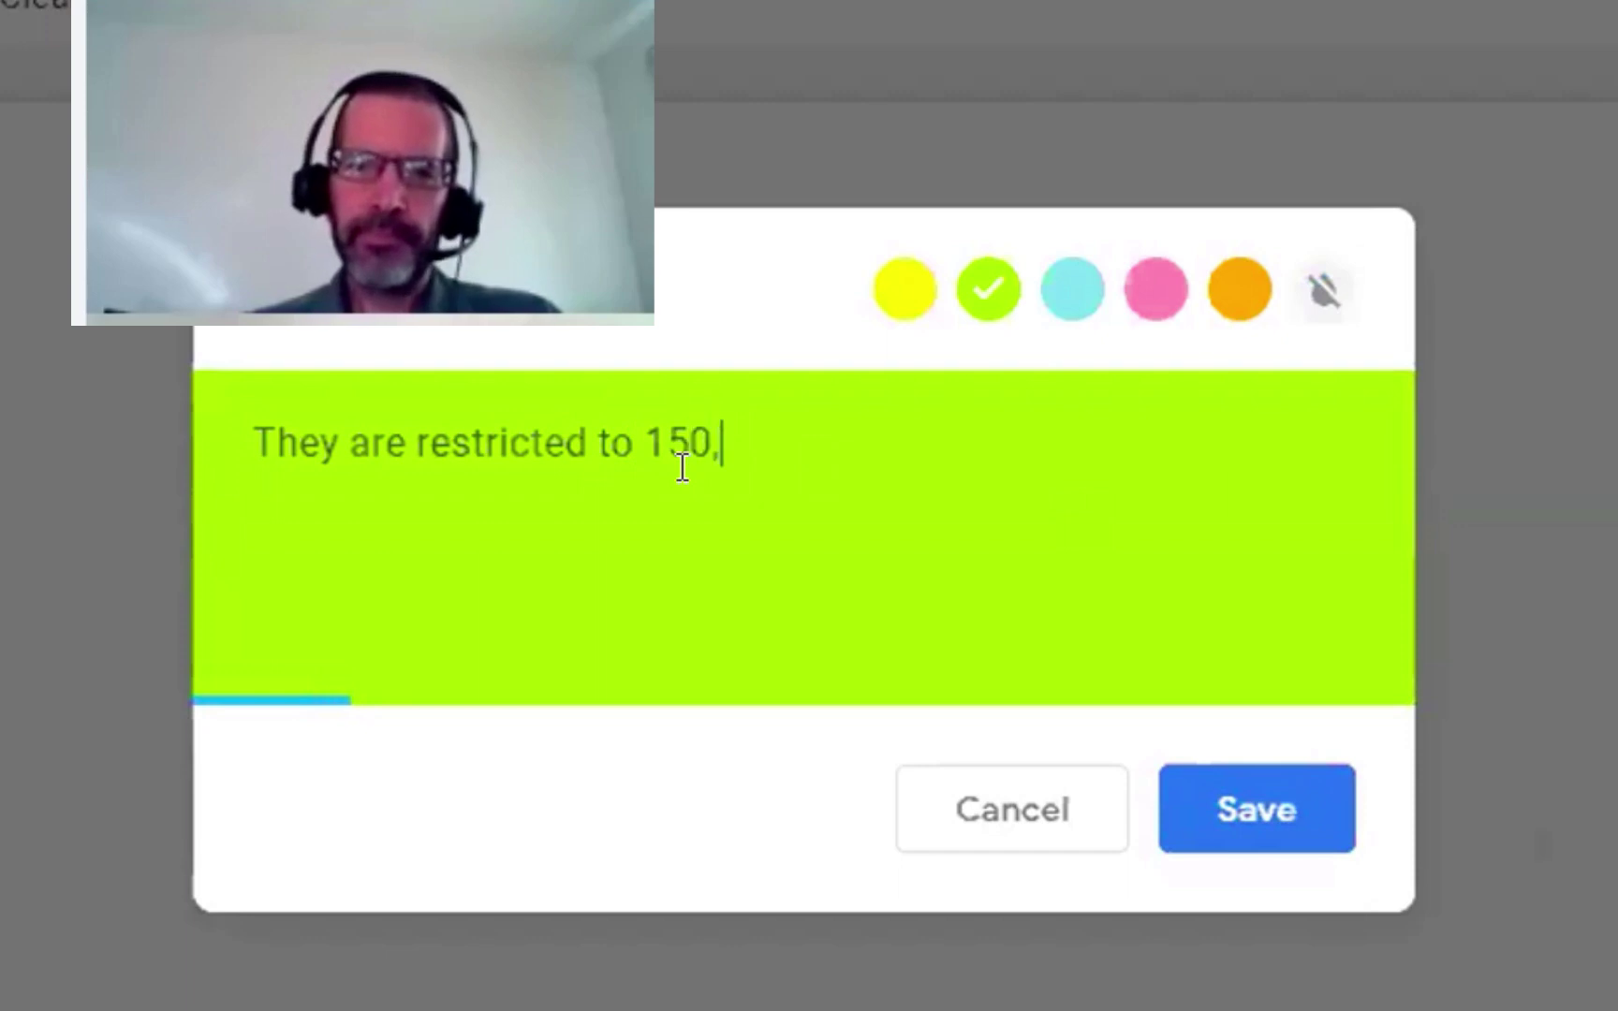
pyautogui.click(1231, 817)
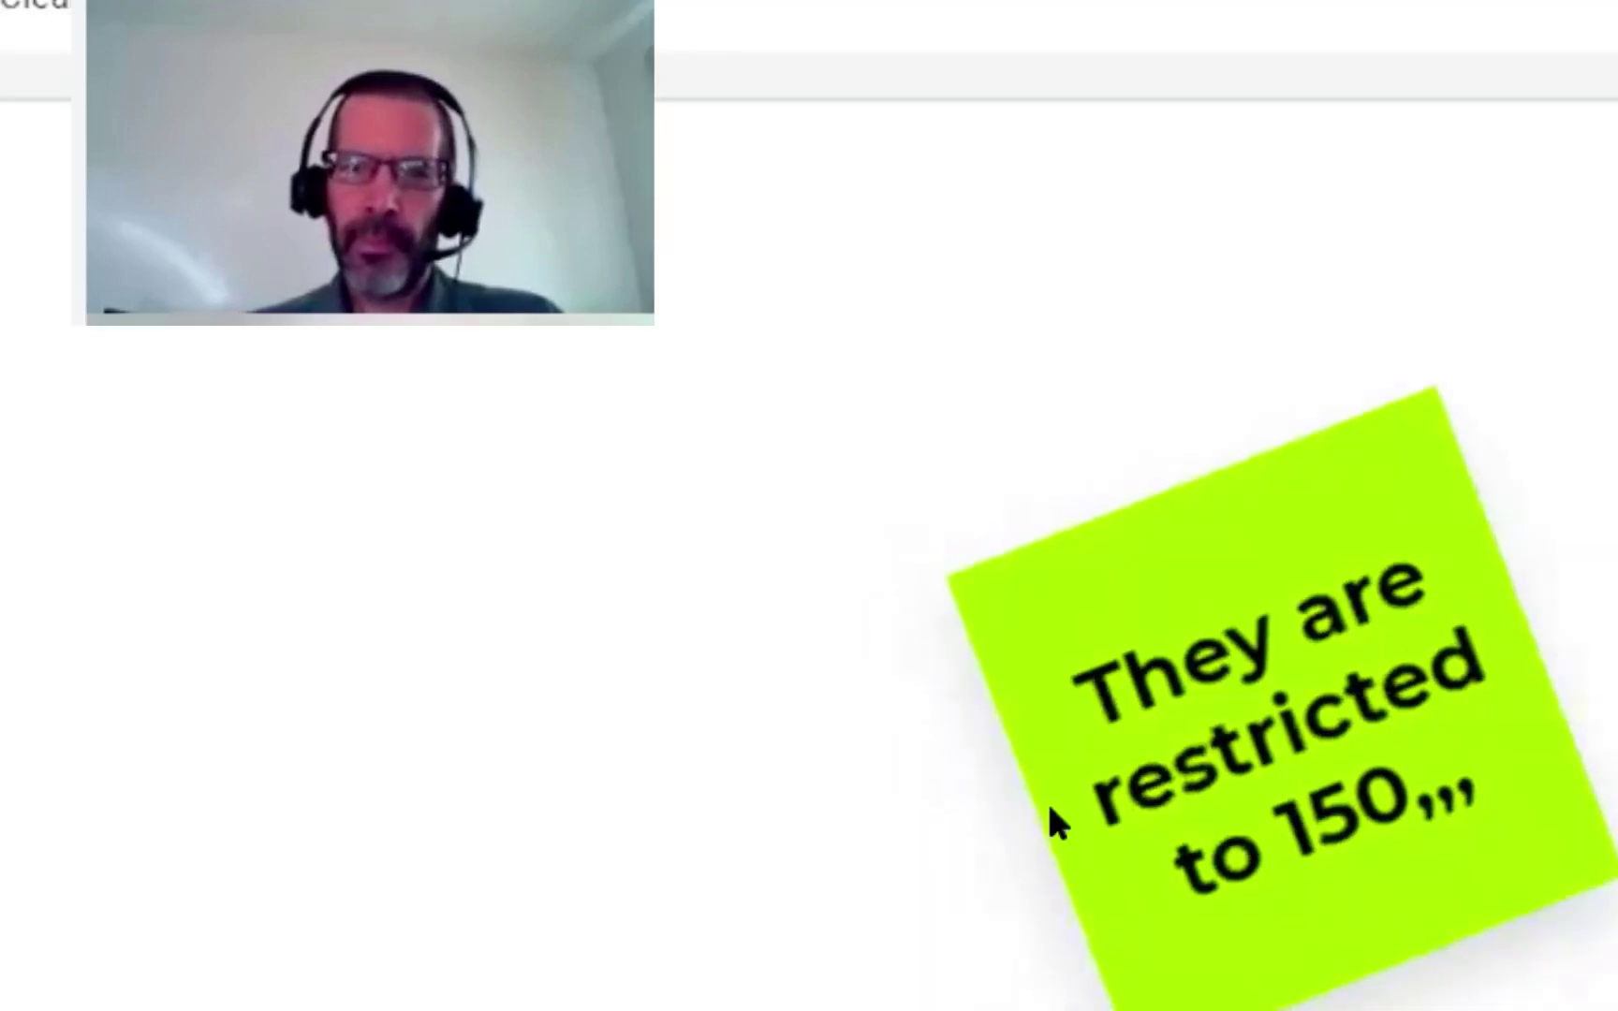
pyautogui.click(1250, 763)
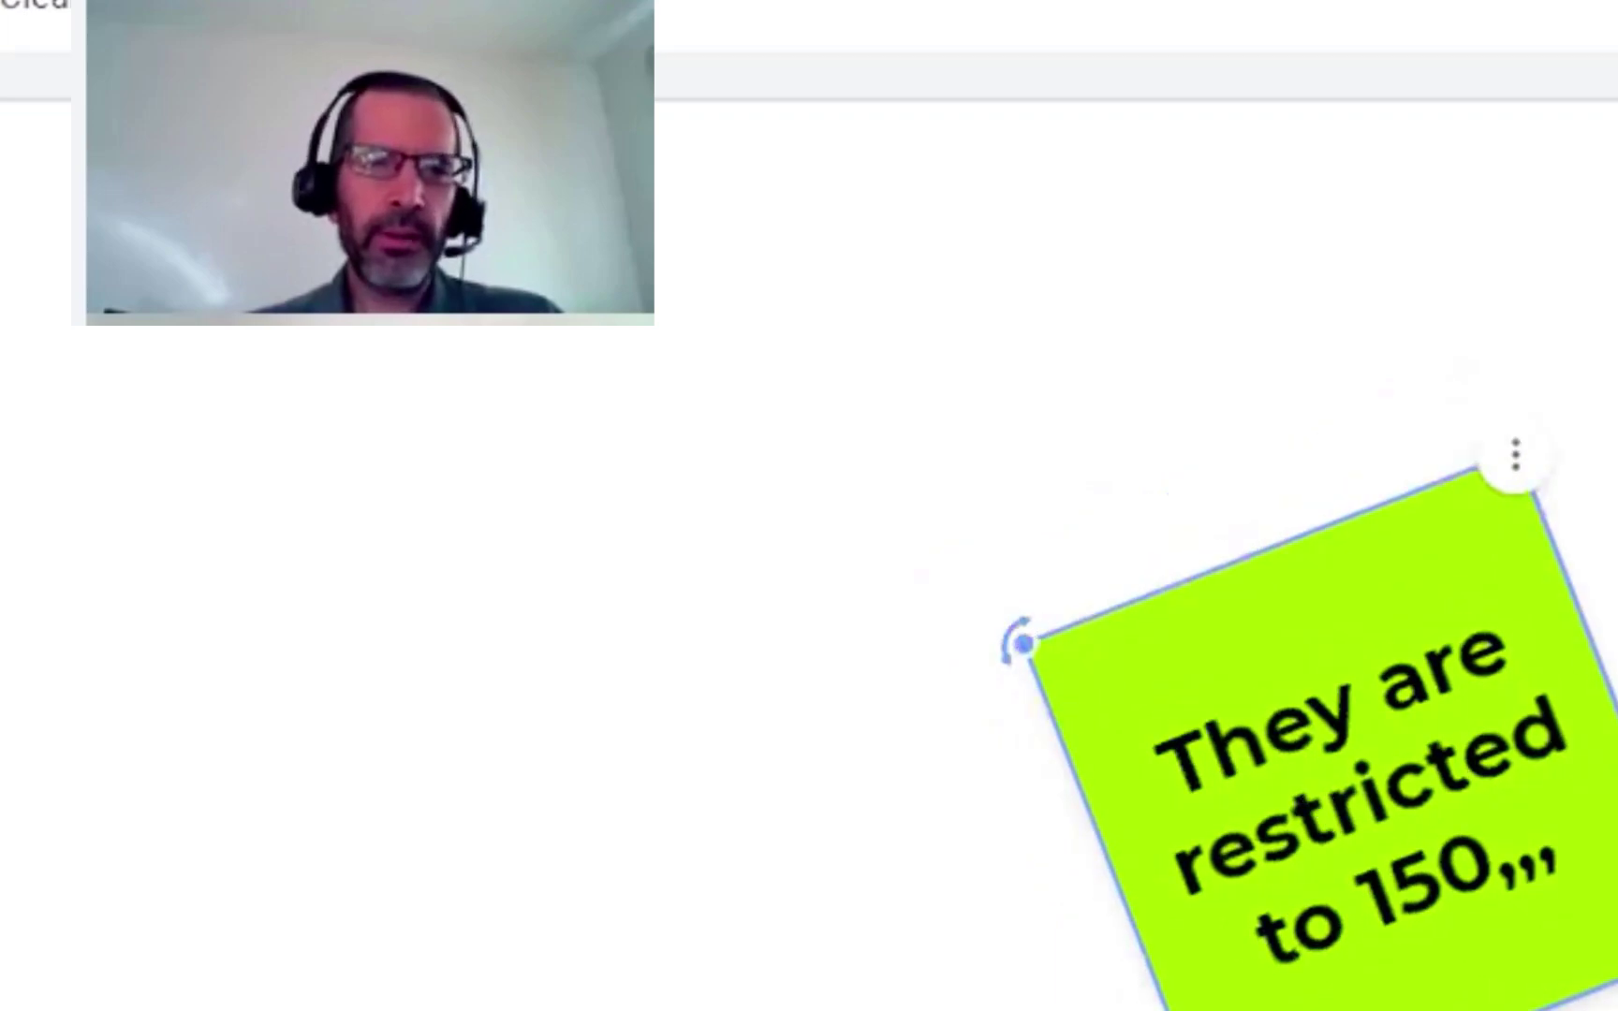
pyautogui.moveTo(1266, 974); pyautogui.dragTo(1349, 838)
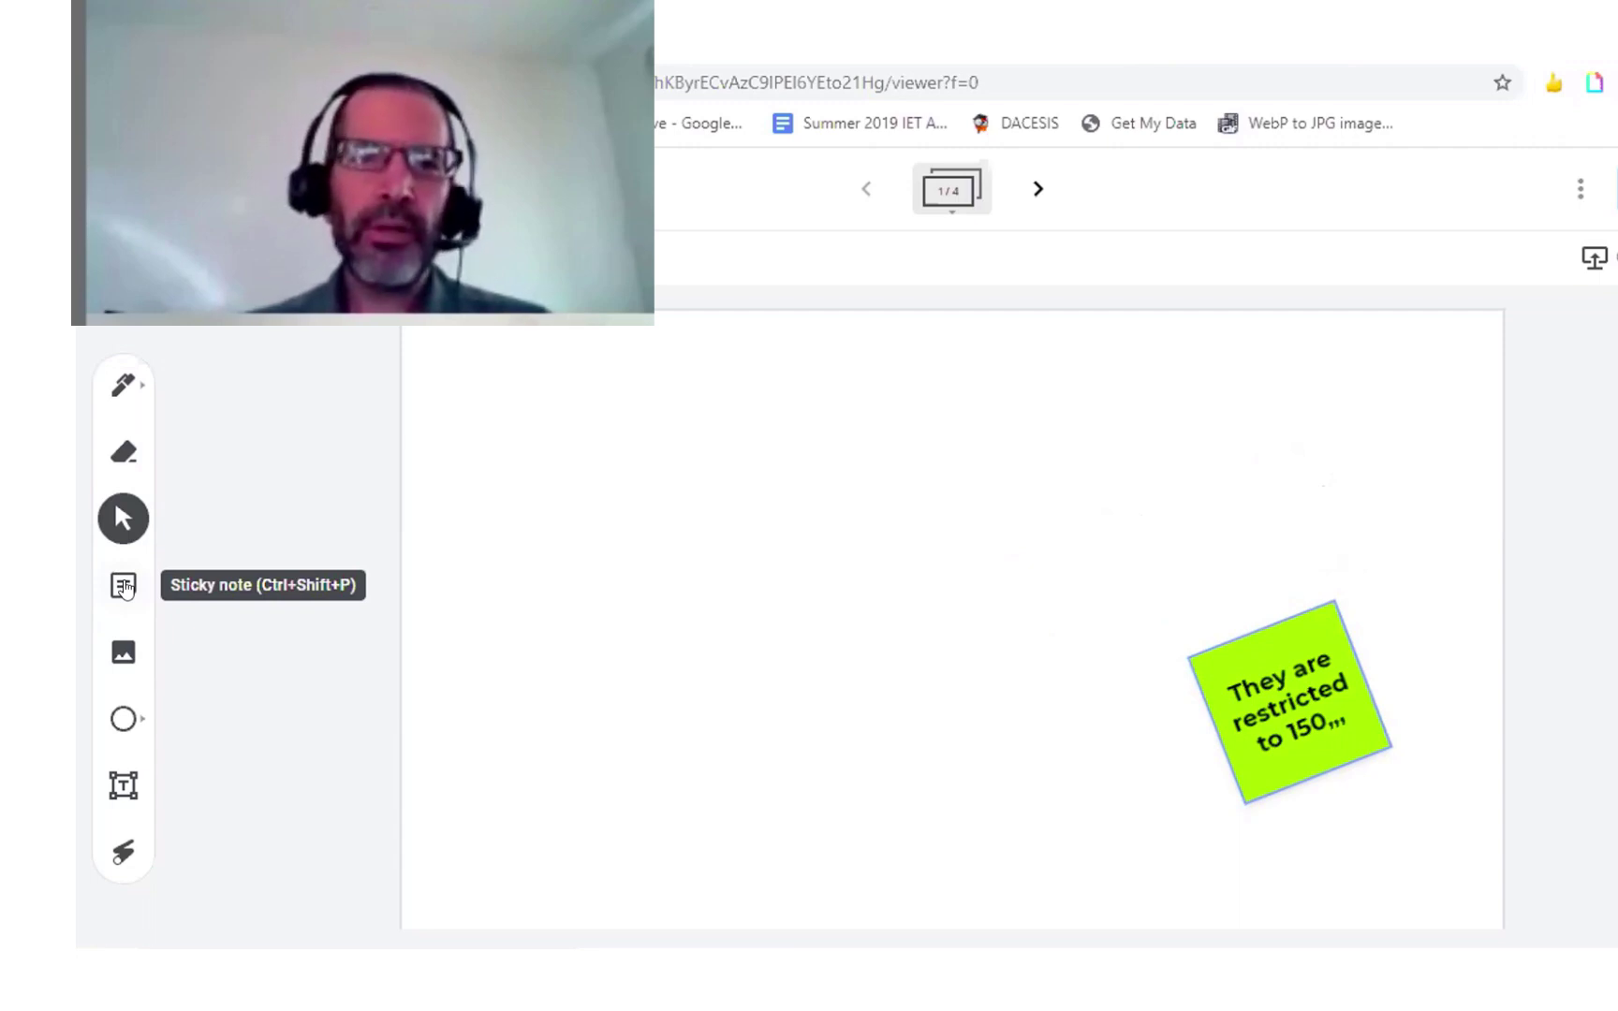
# - Add two more green sticky notes reading "khgyfg" and "uhdigiygd", without adding a further note
pyautogui.click(119, 586)
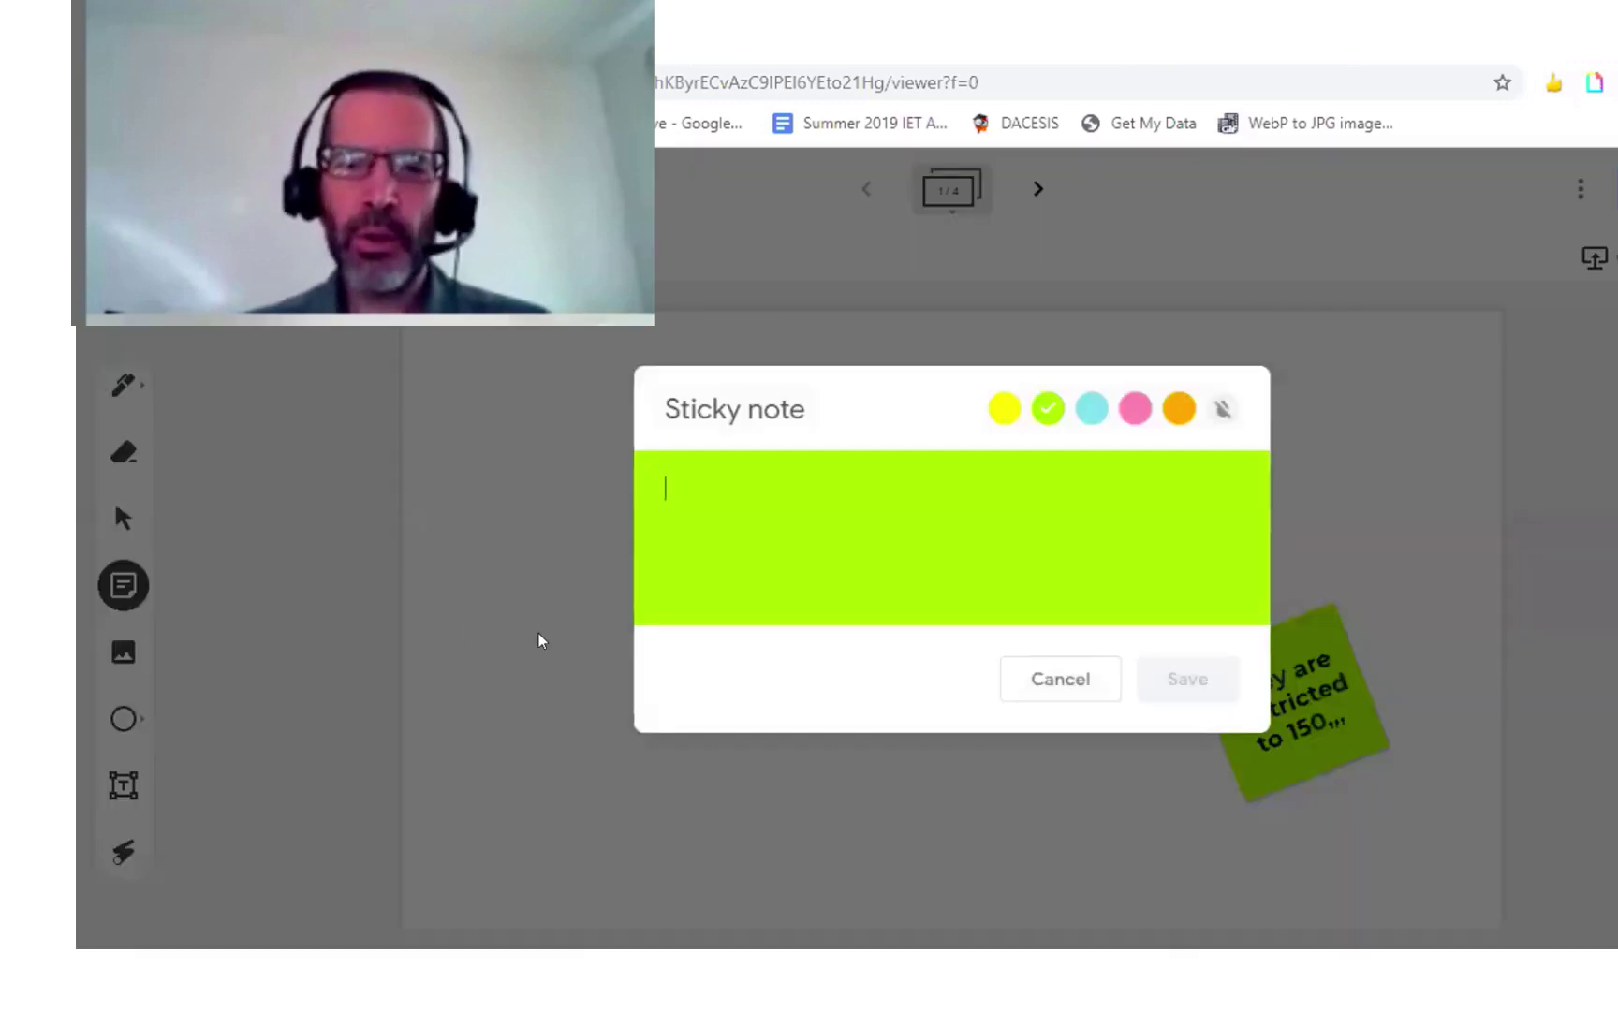
pyautogui.write('khgyfg')
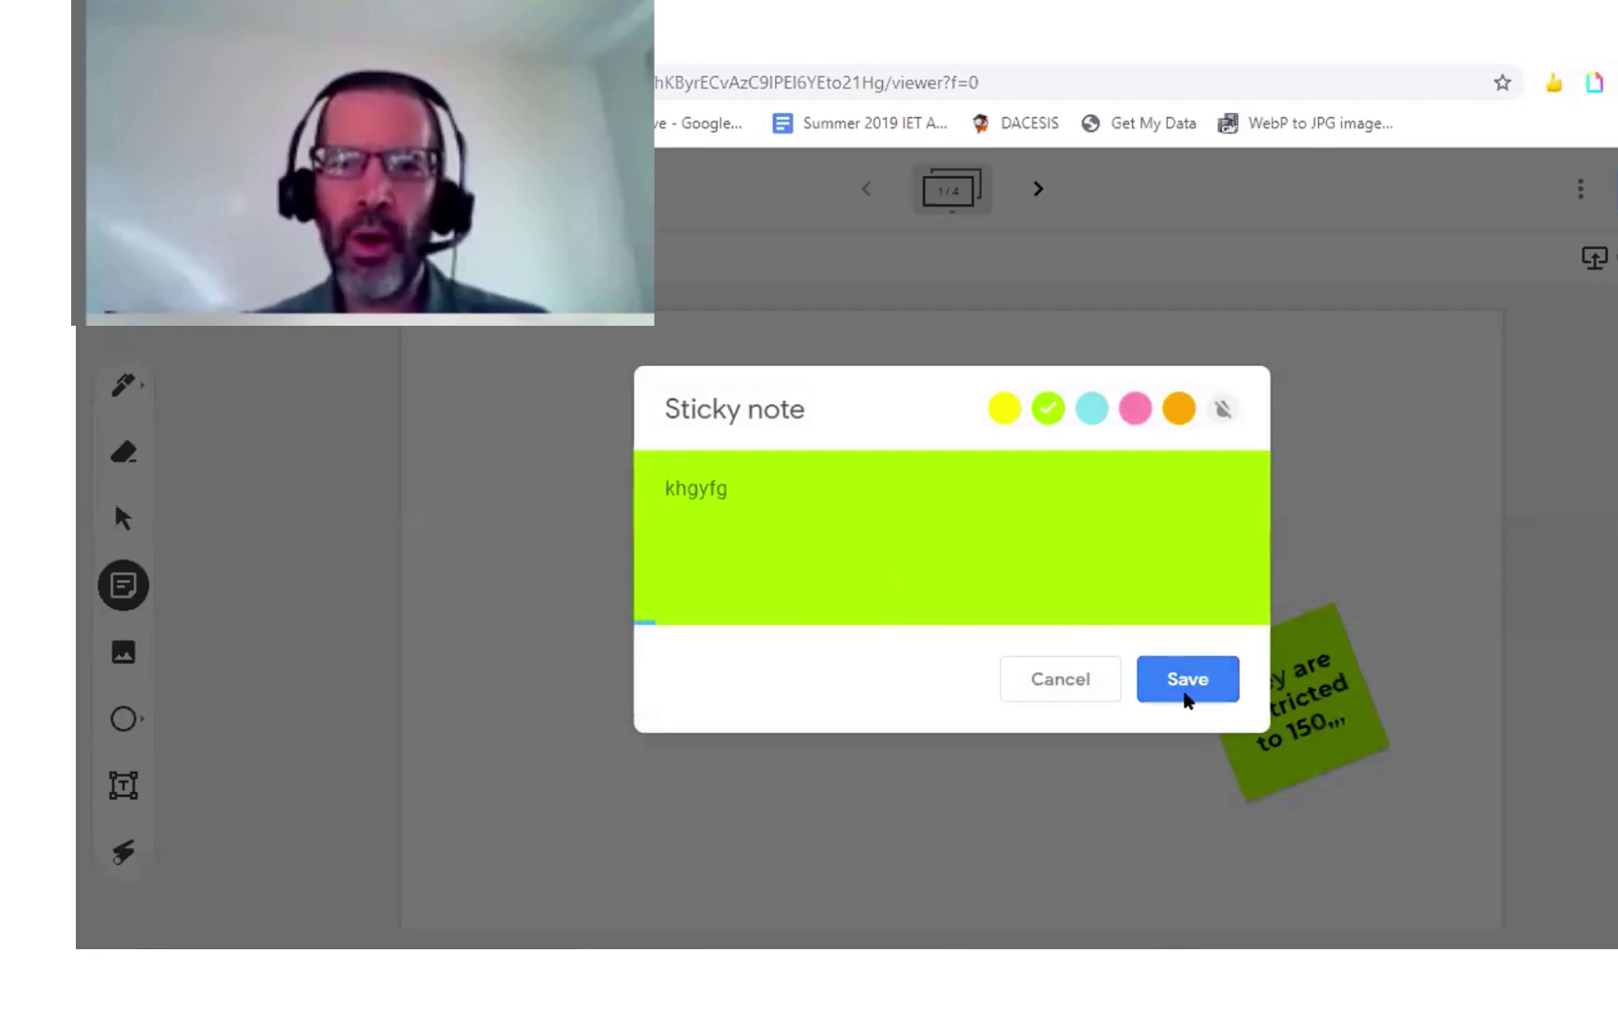
pyautogui.click(1191, 683)
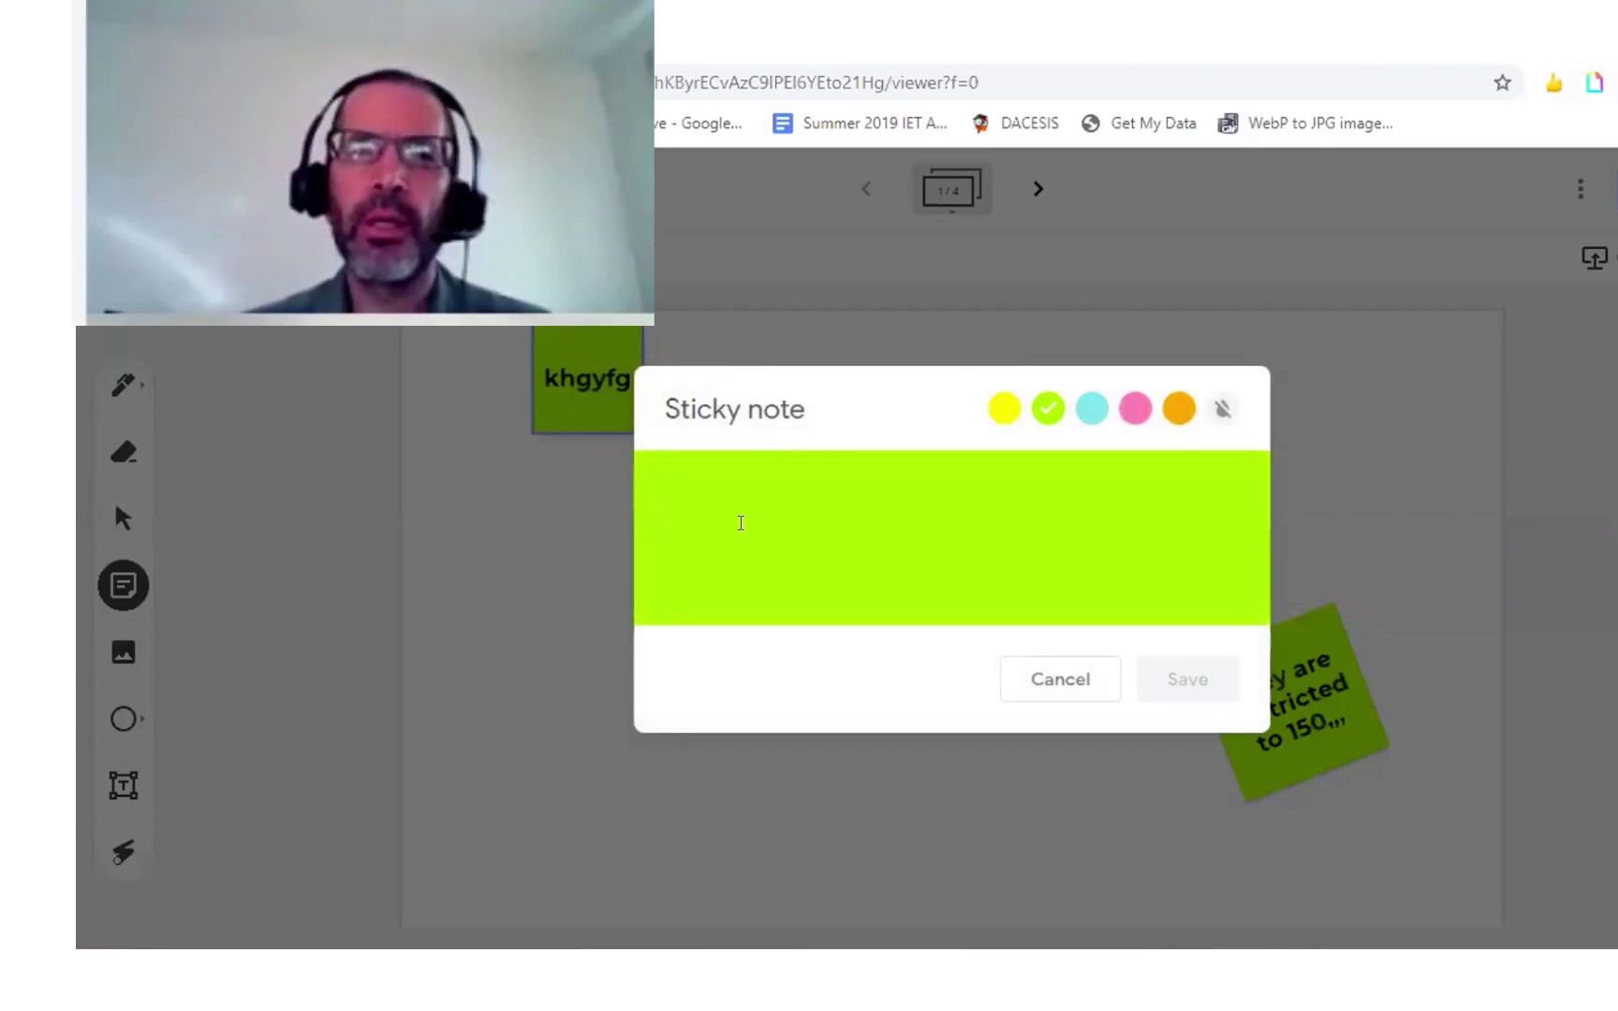
pyautogui.write('uhdigiygd')
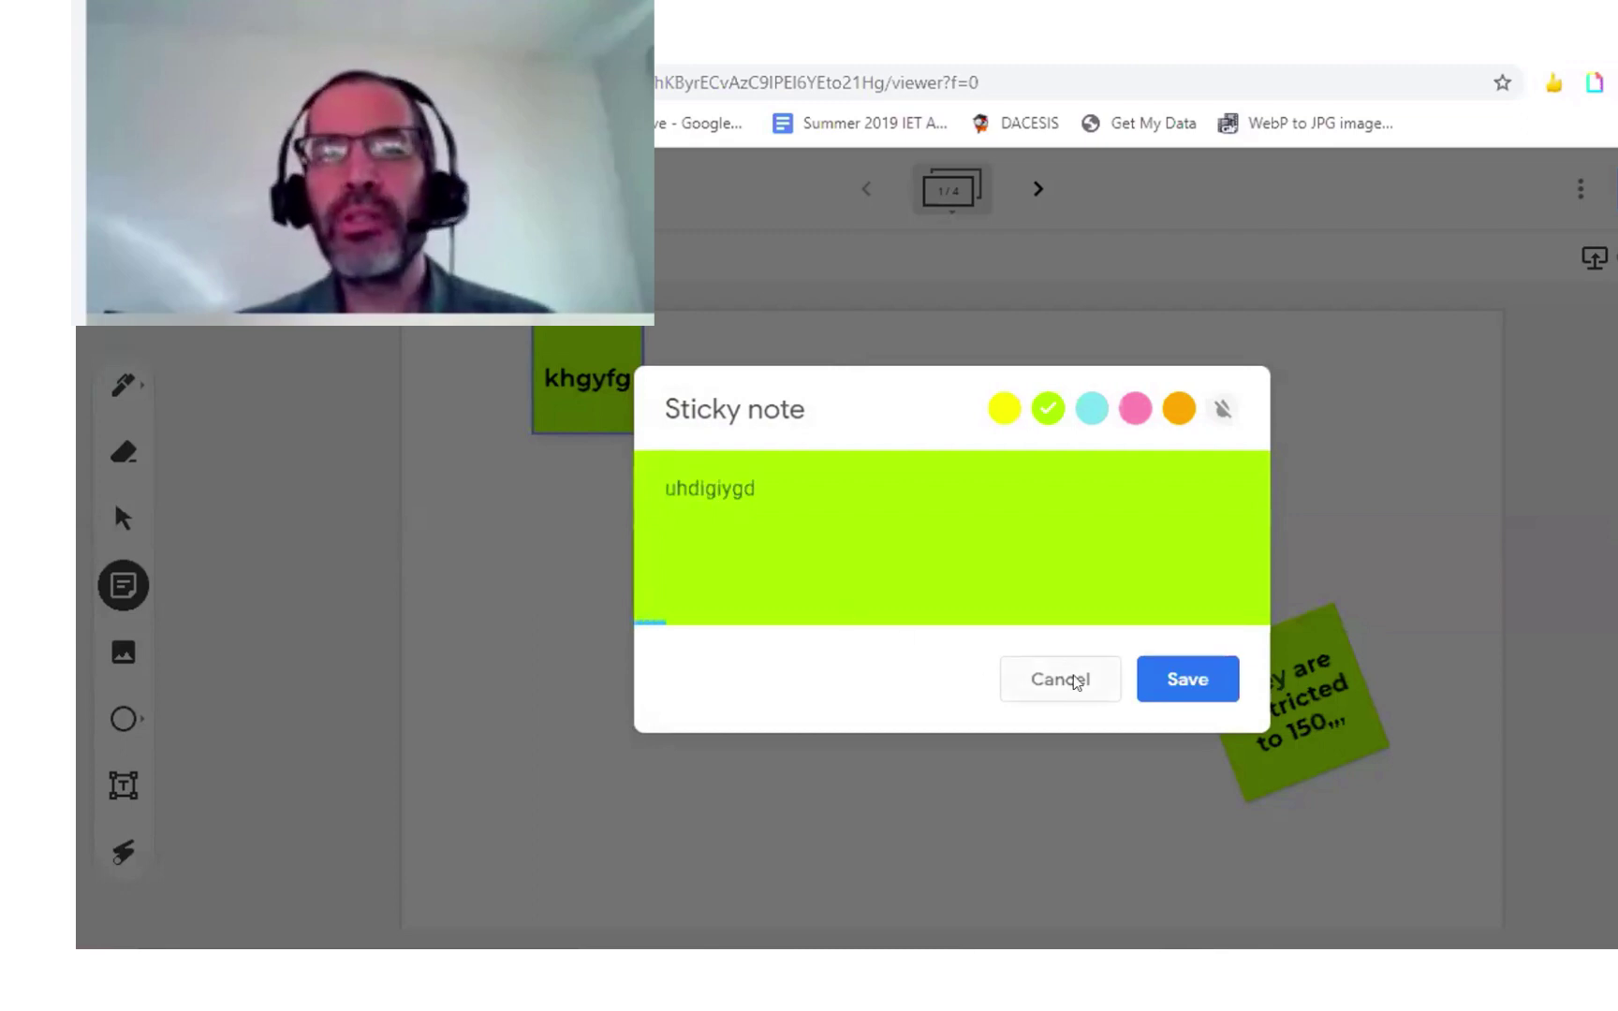
pyautogui.click(1145, 665)
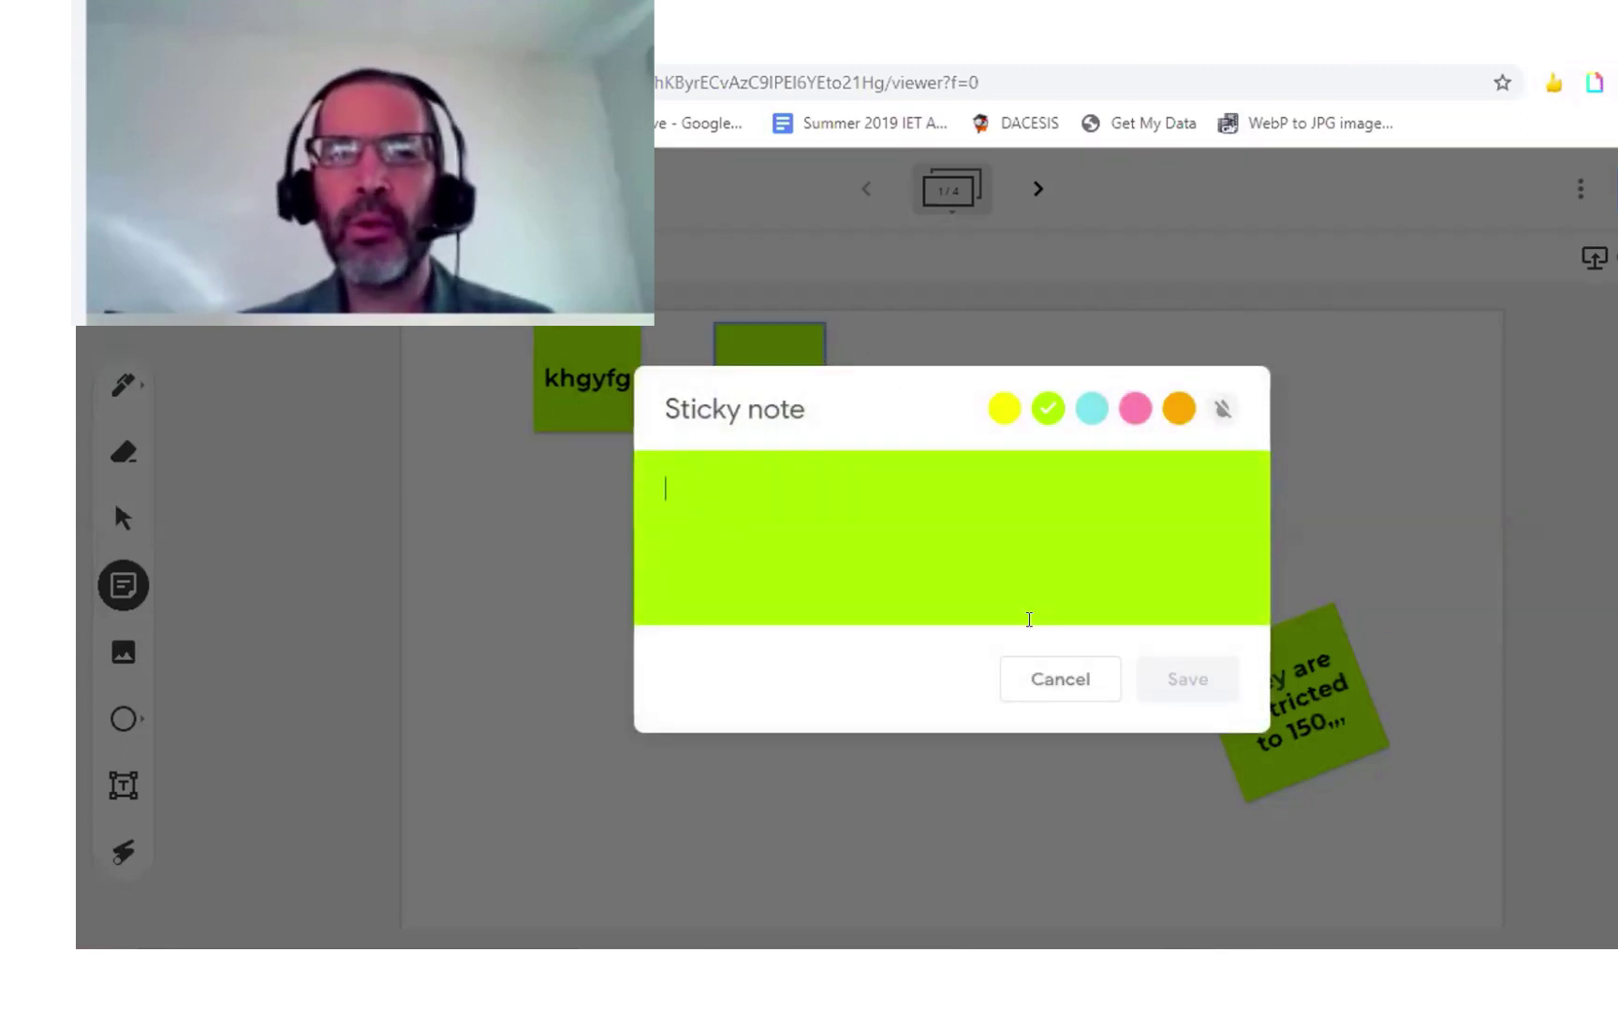
pyautogui.click(1068, 678)
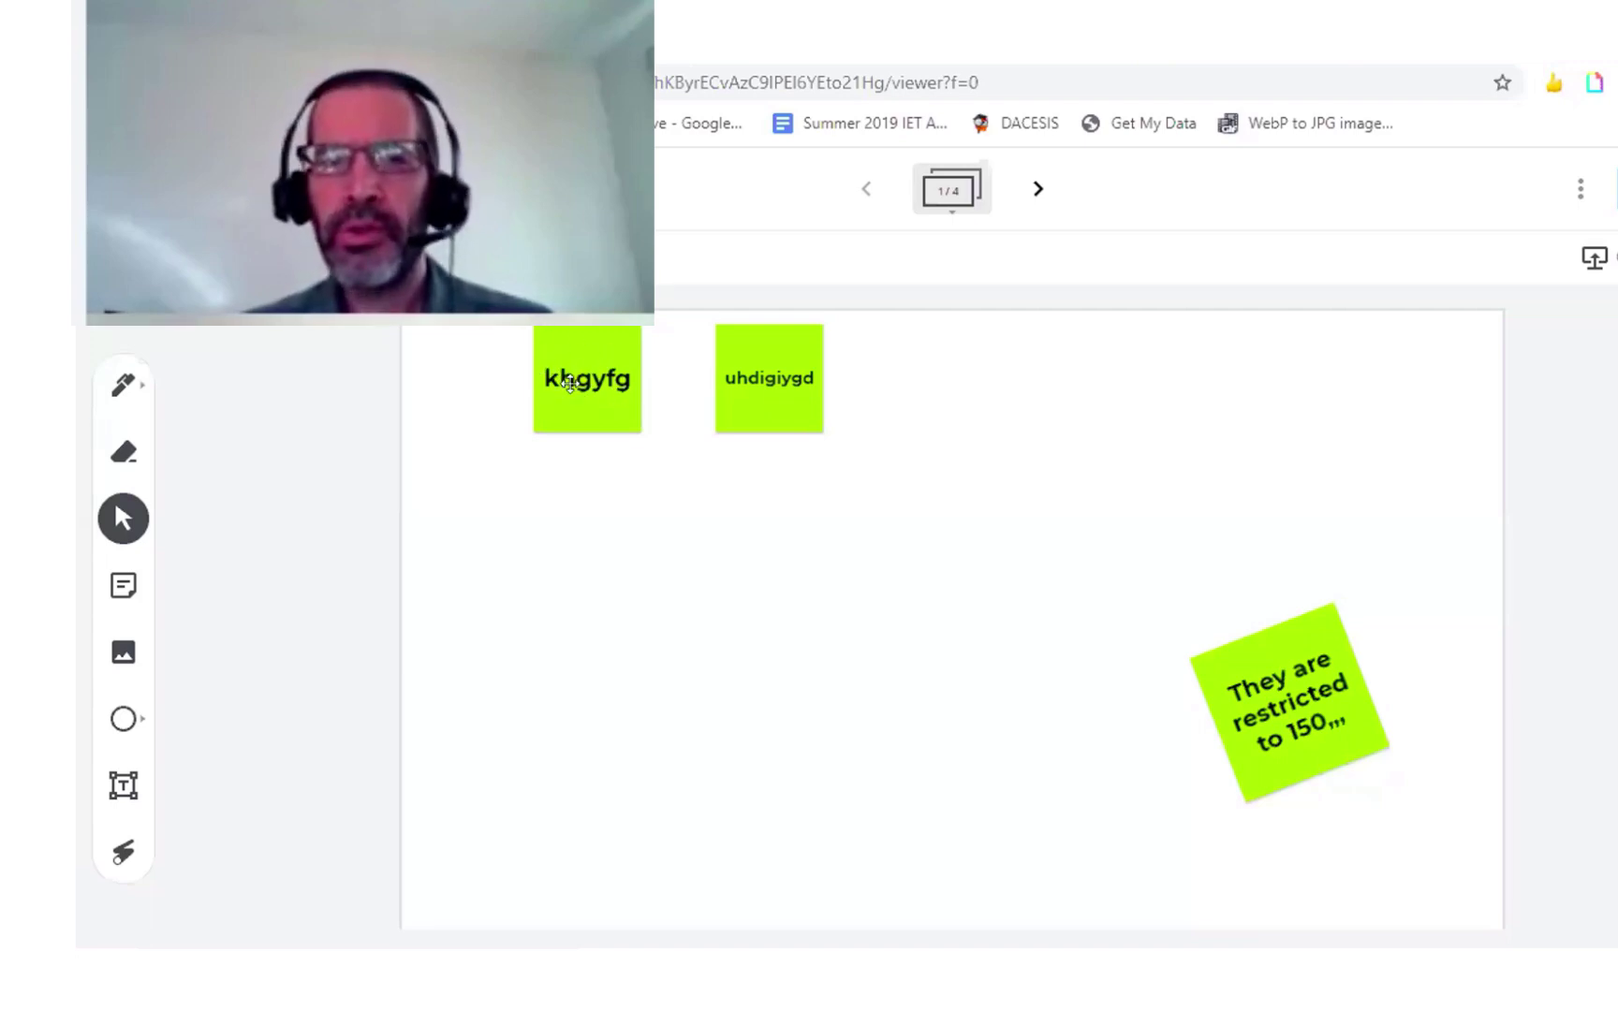
# - Arrange the "khgyfg" and "uhdigiygd" notes in a rough row to the left of the tilted note
pyautogui.moveTo(569, 384); pyautogui.dragTo(537, 777)
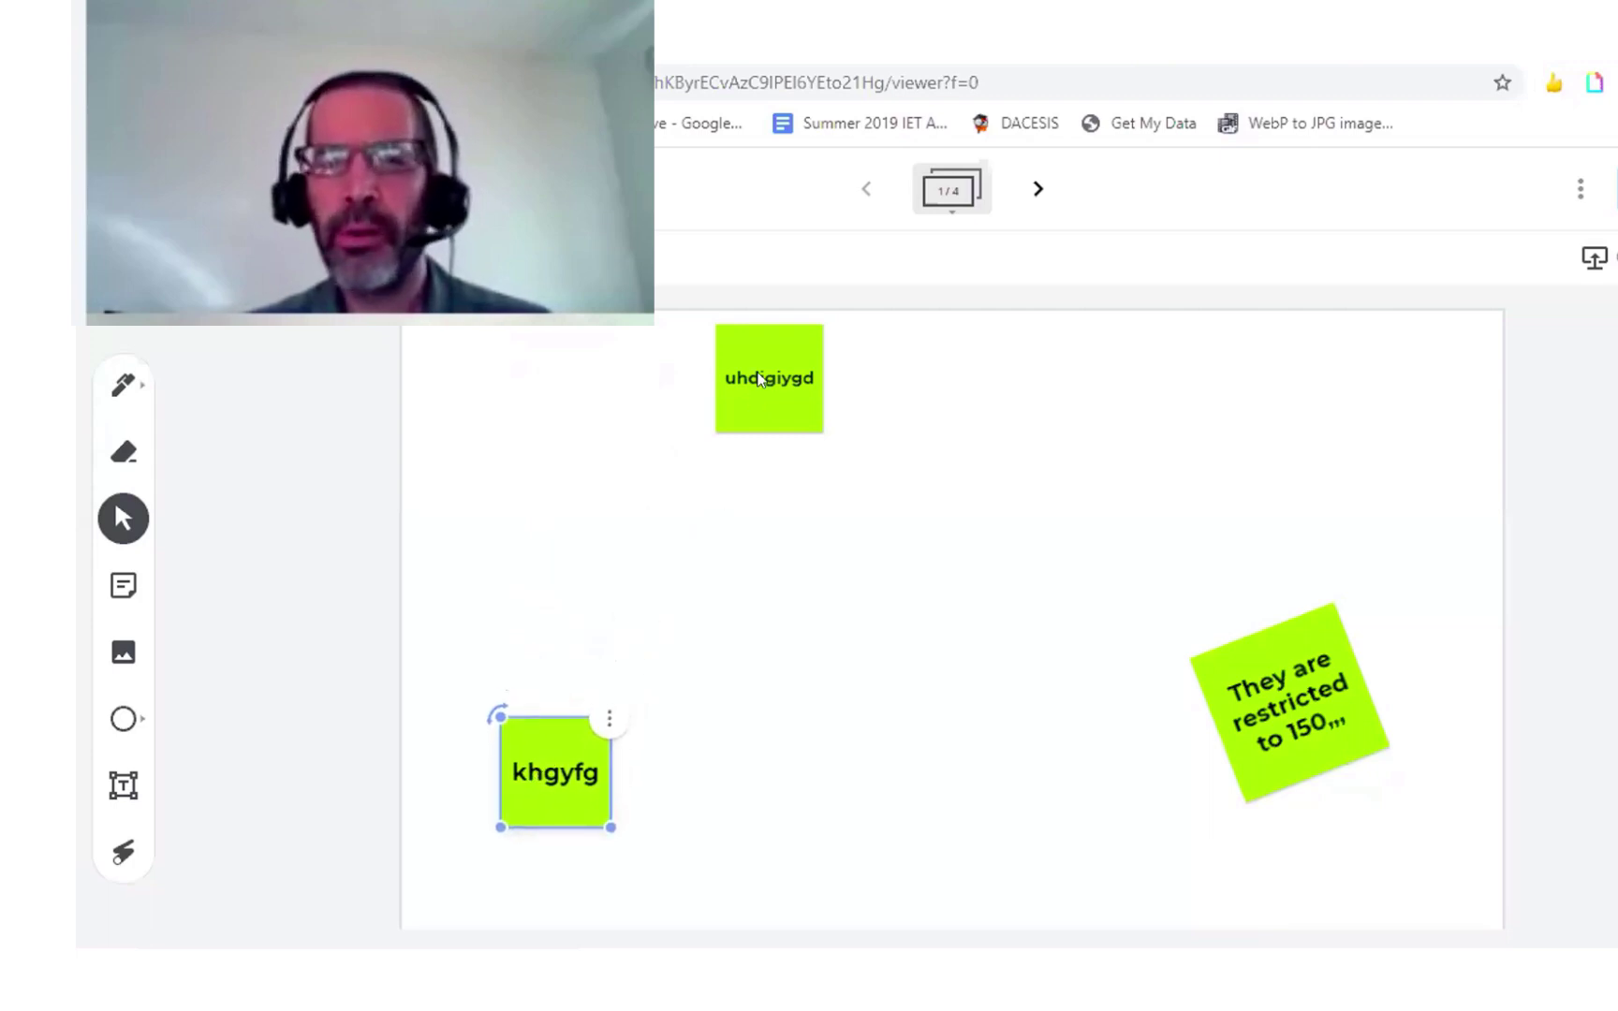
pyautogui.moveTo(760, 378); pyautogui.dragTo(1008, 713)
pyautogui.click(630, 400)
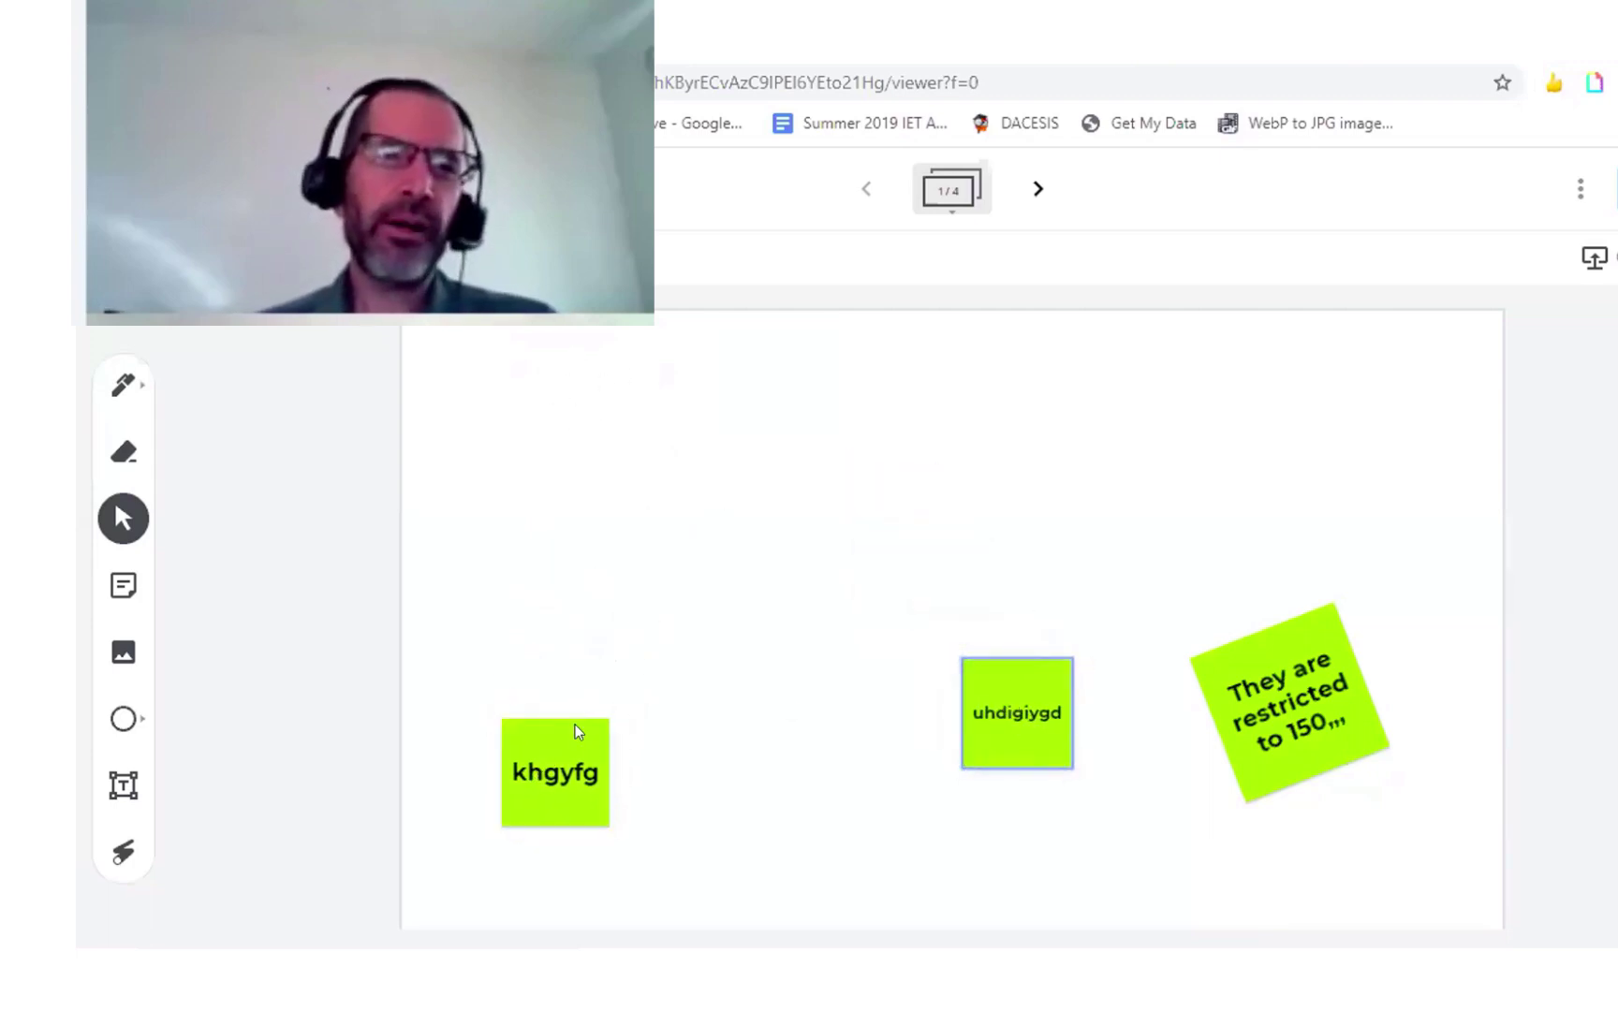
pyautogui.moveTo(575, 725); pyautogui.dragTo(799, 750)
pyautogui.click(365, 606)
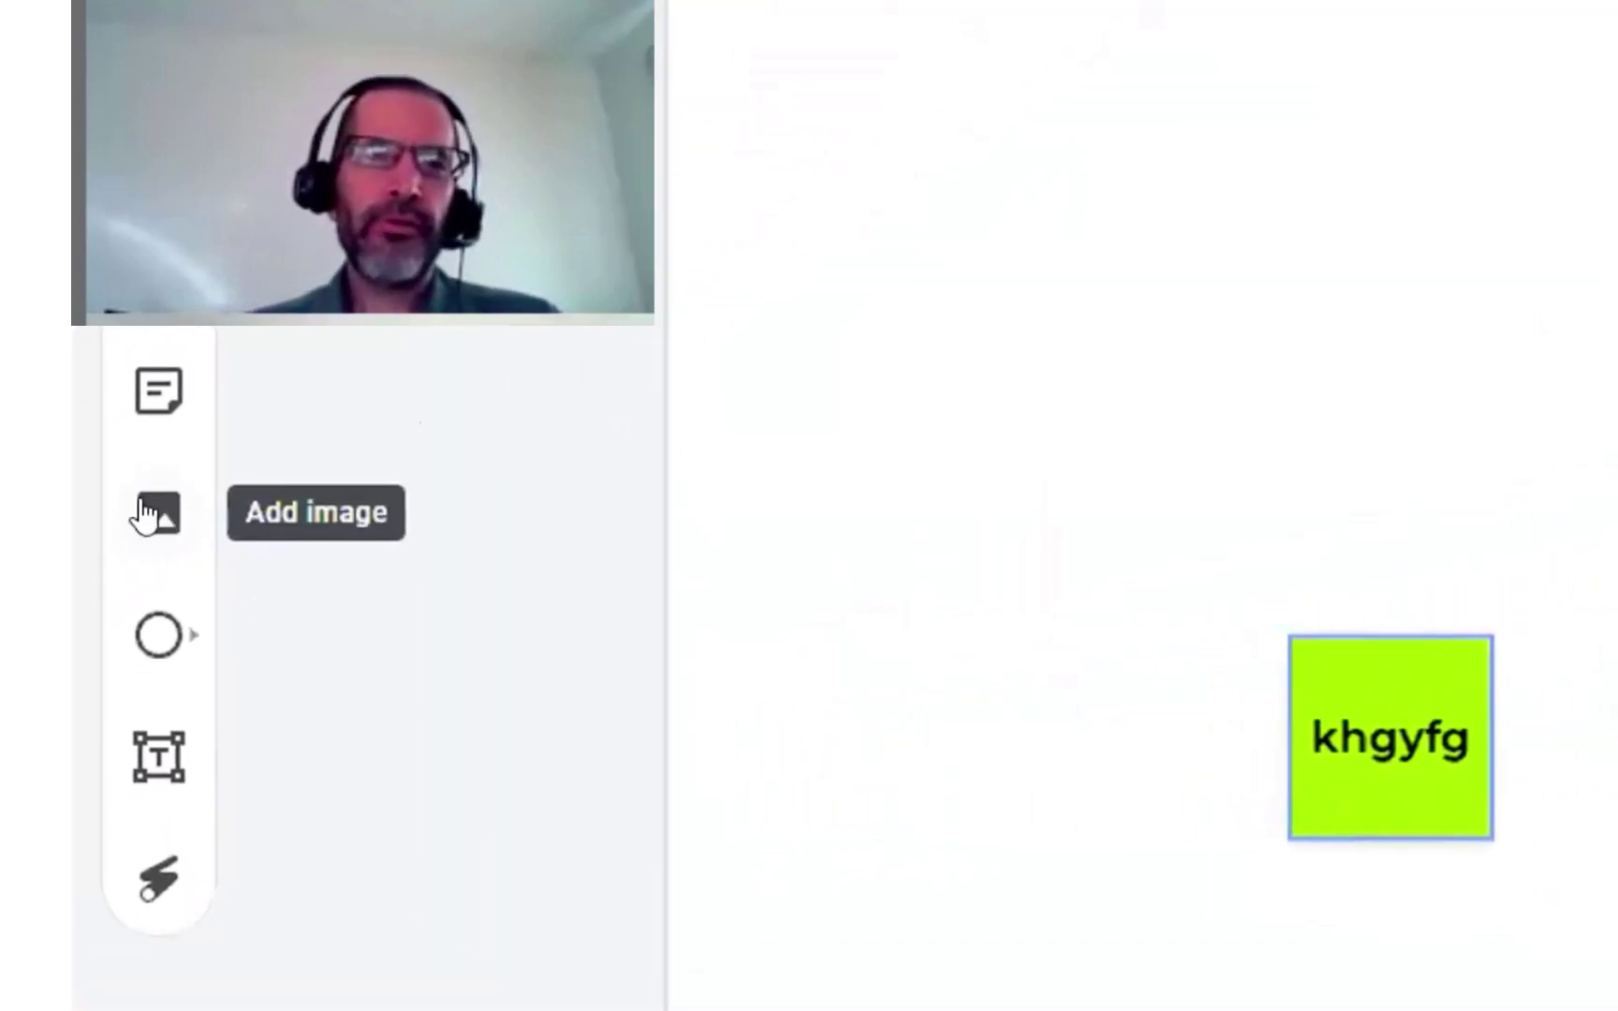
# - Insert a photo of a red apple on a grey background from a Google image search for "apple"
pyautogui.click(143, 514)
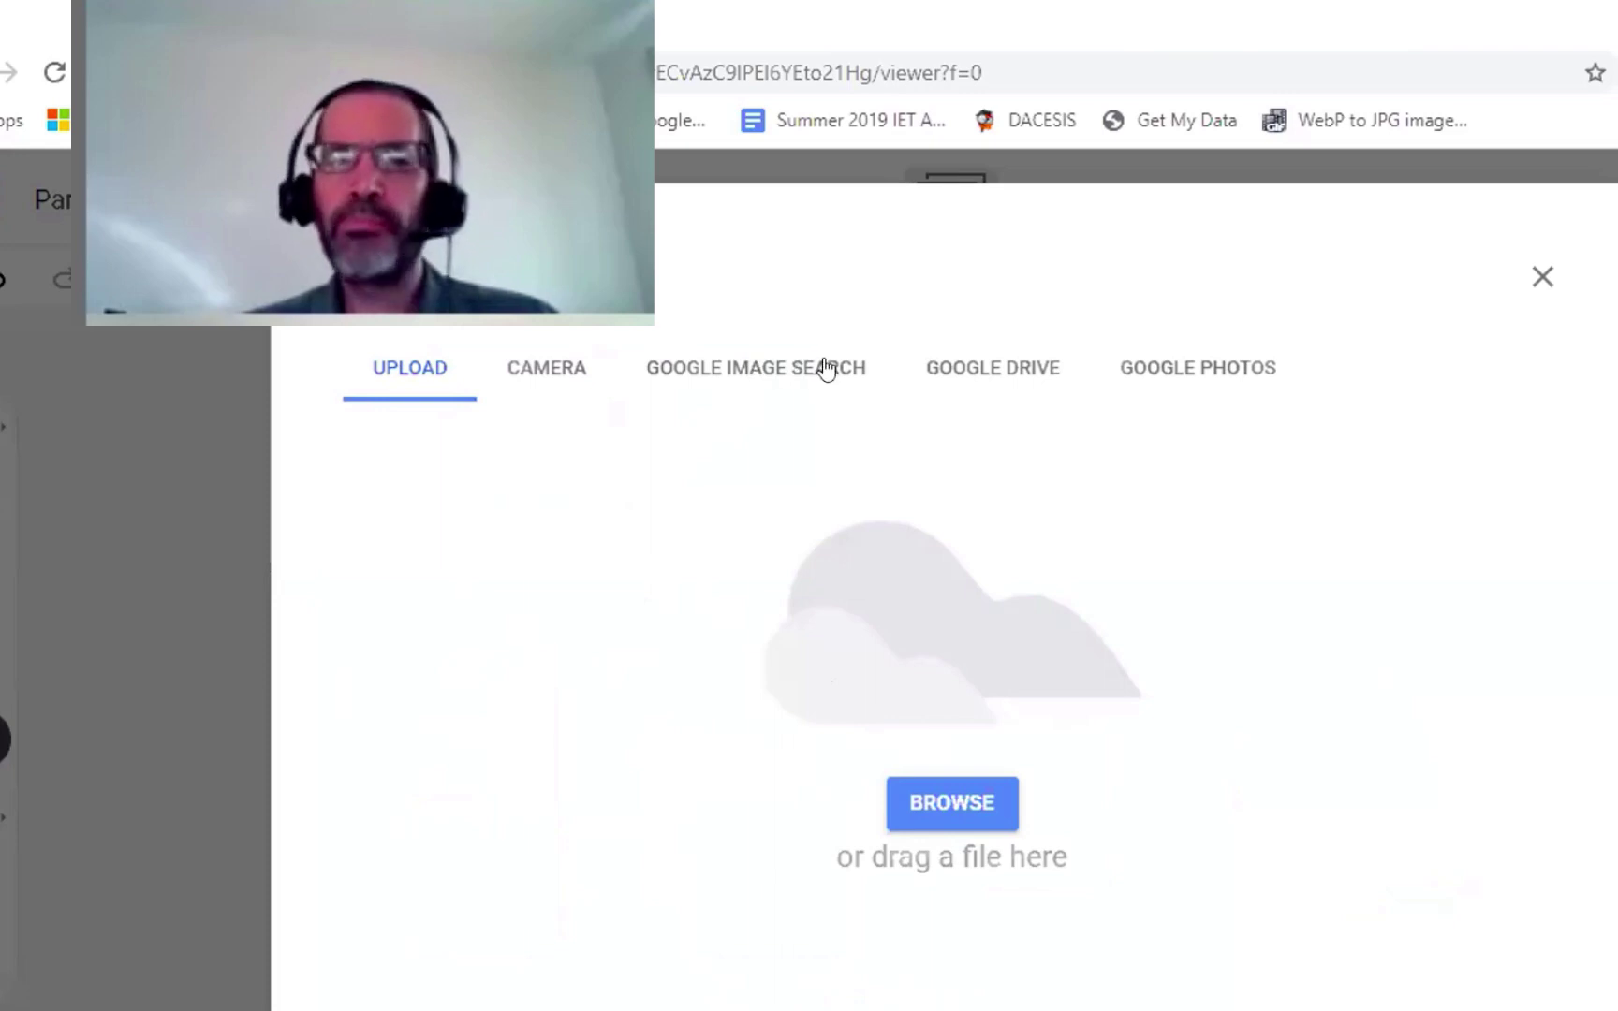
pyautogui.click(753, 368)
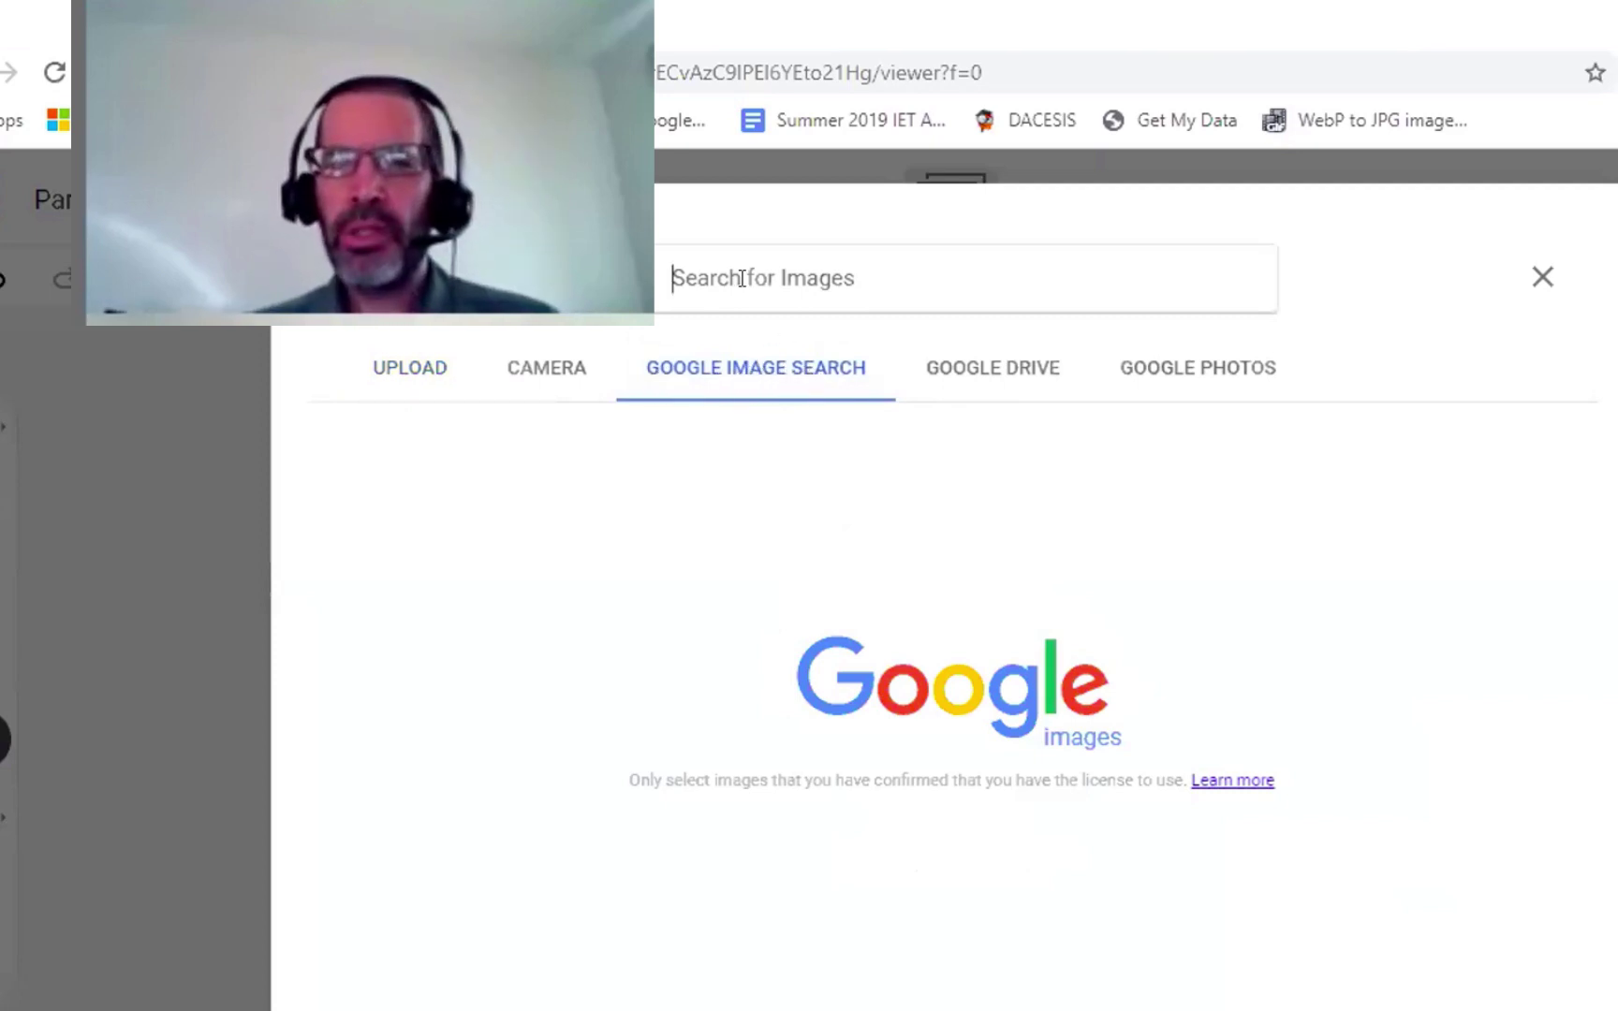
pyautogui.write('apple')
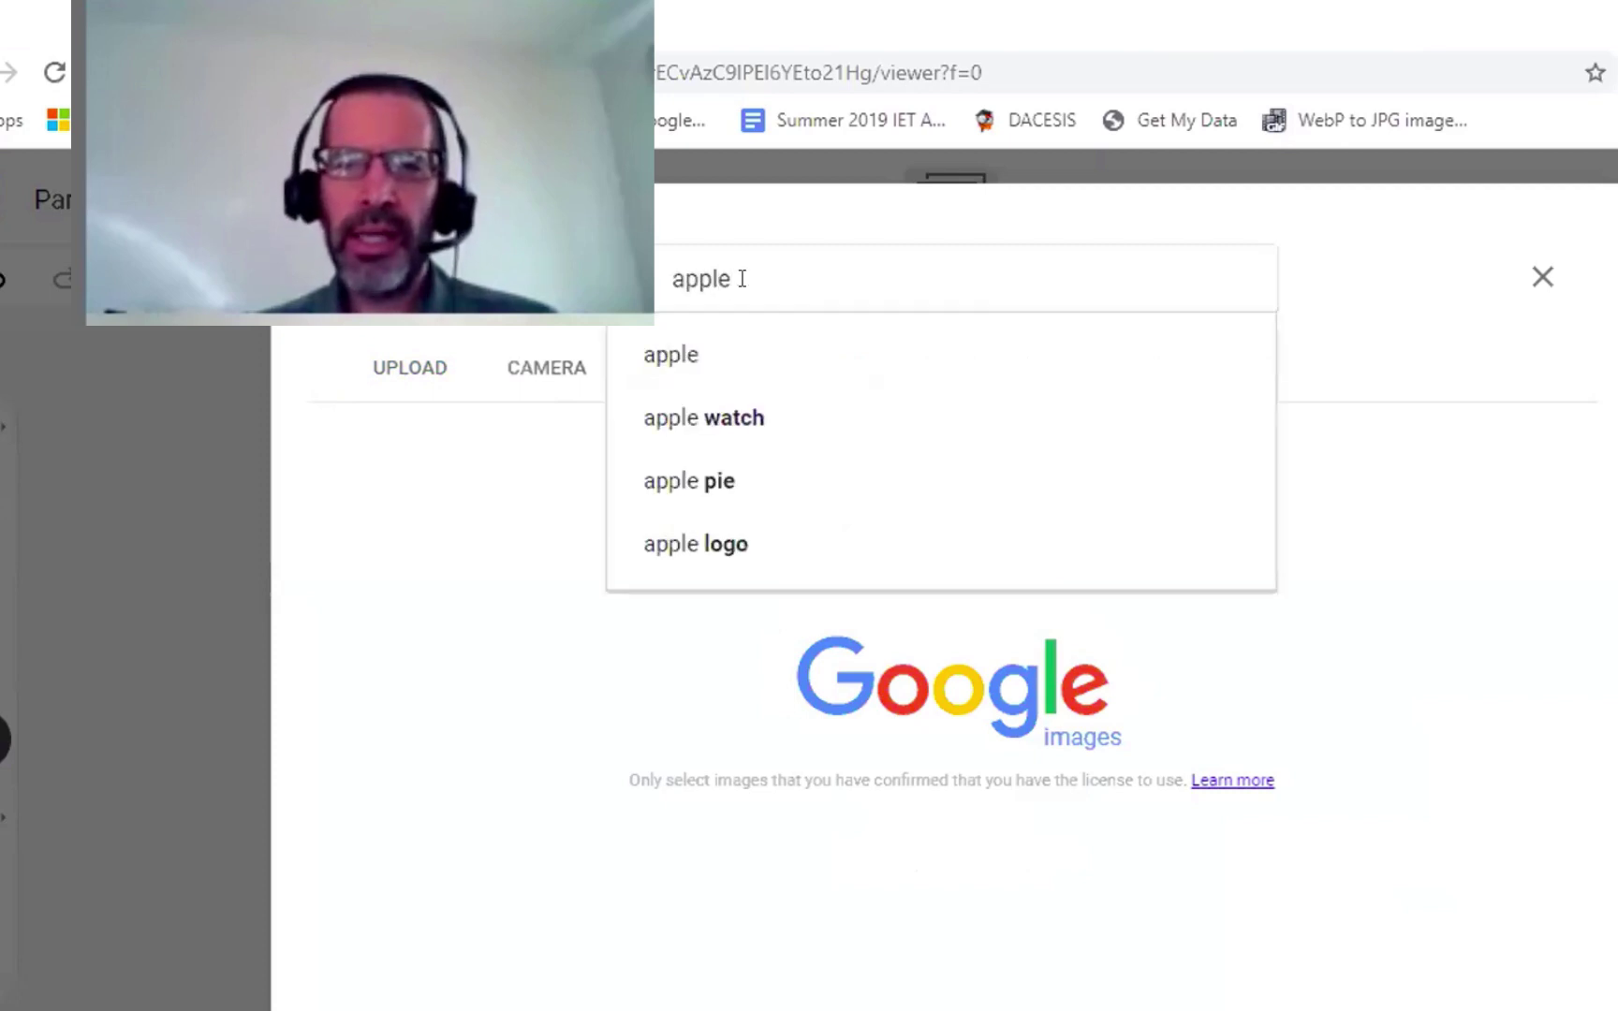
pyautogui.press('Return')
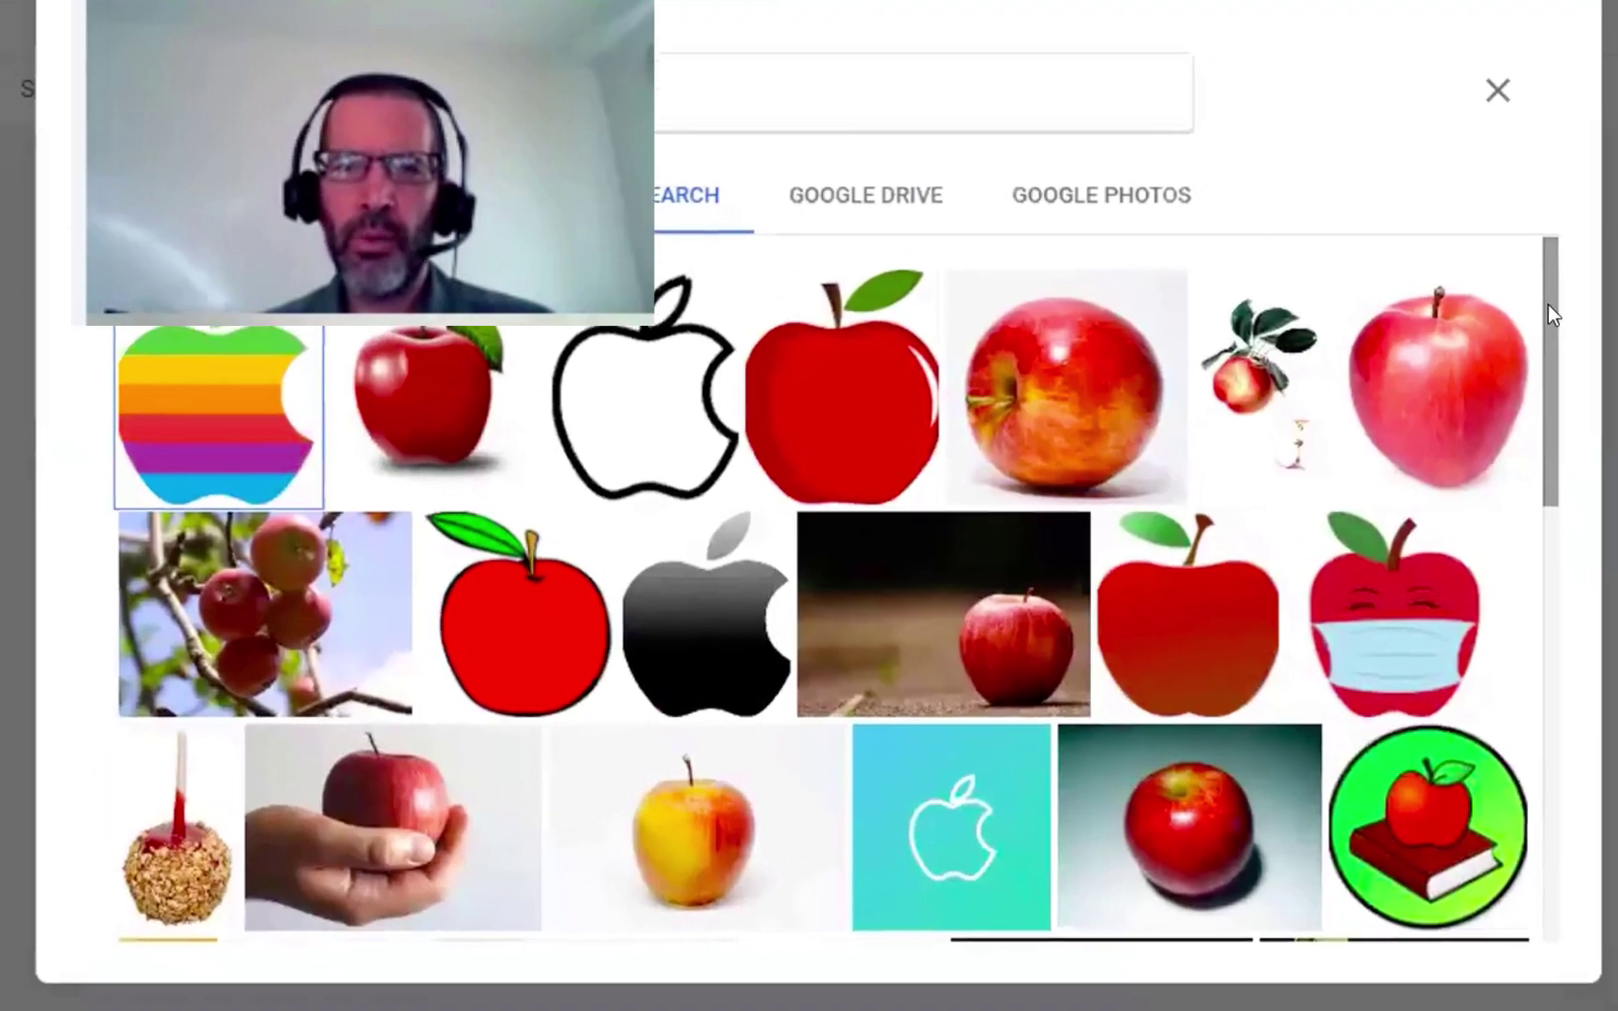
pyautogui.moveTo(1572, 395); pyautogui.dragTo(1573, 561)
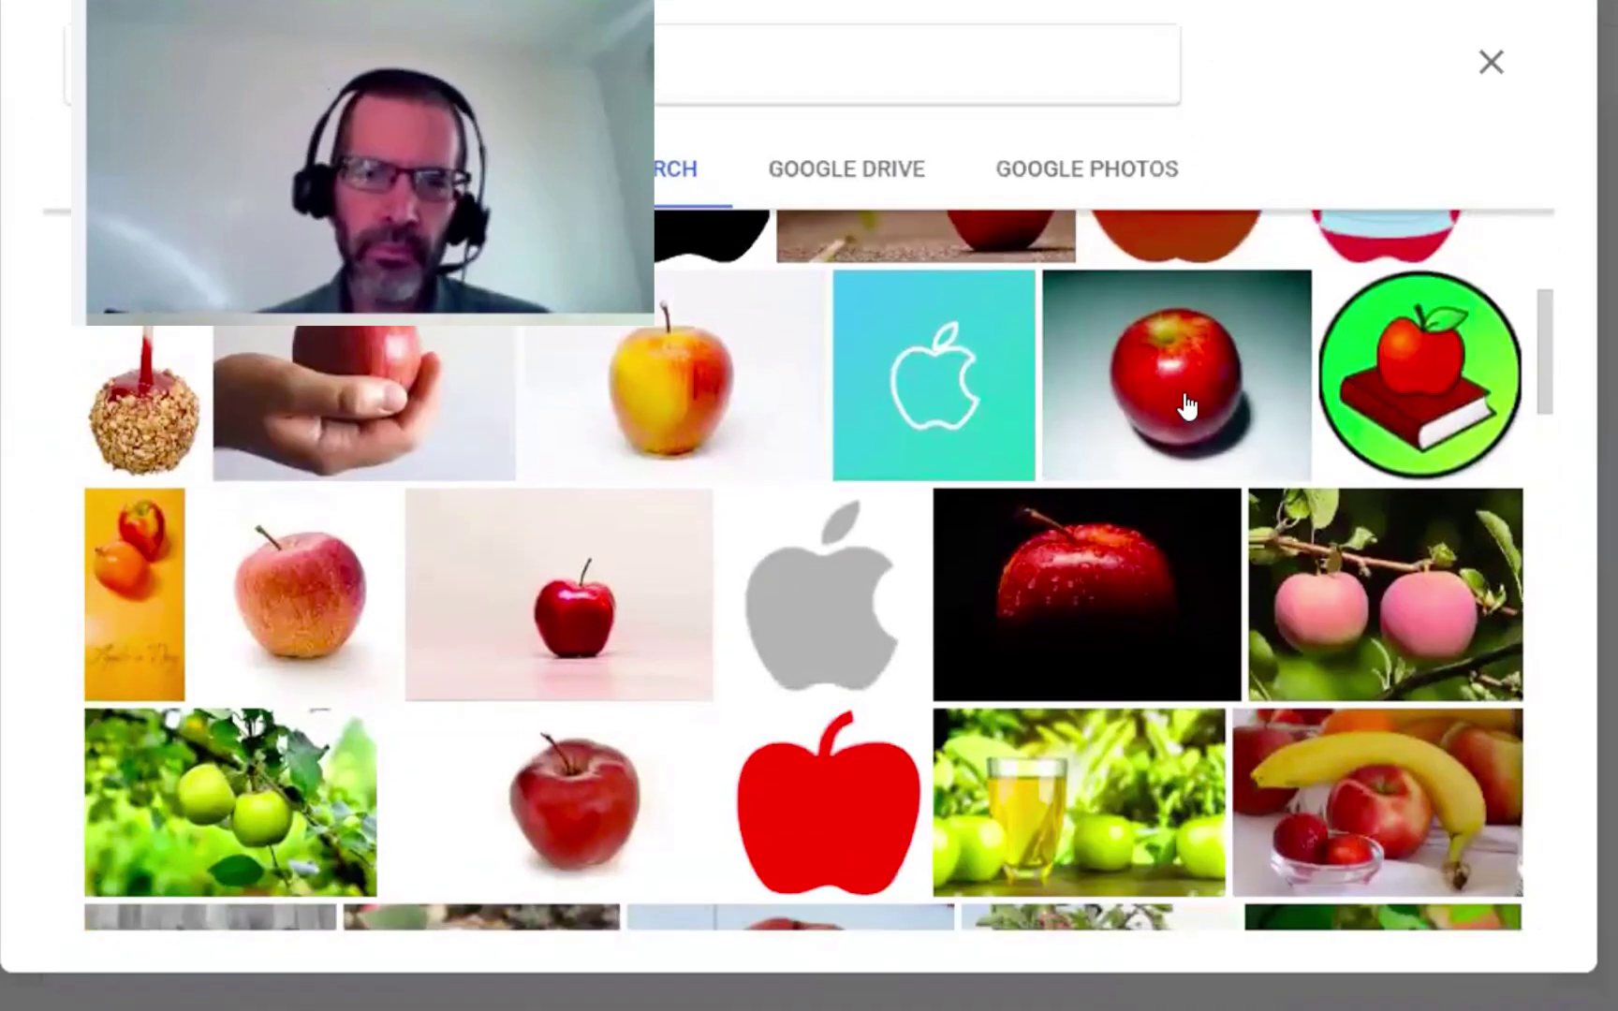
pyautogui.click(1187, 407)
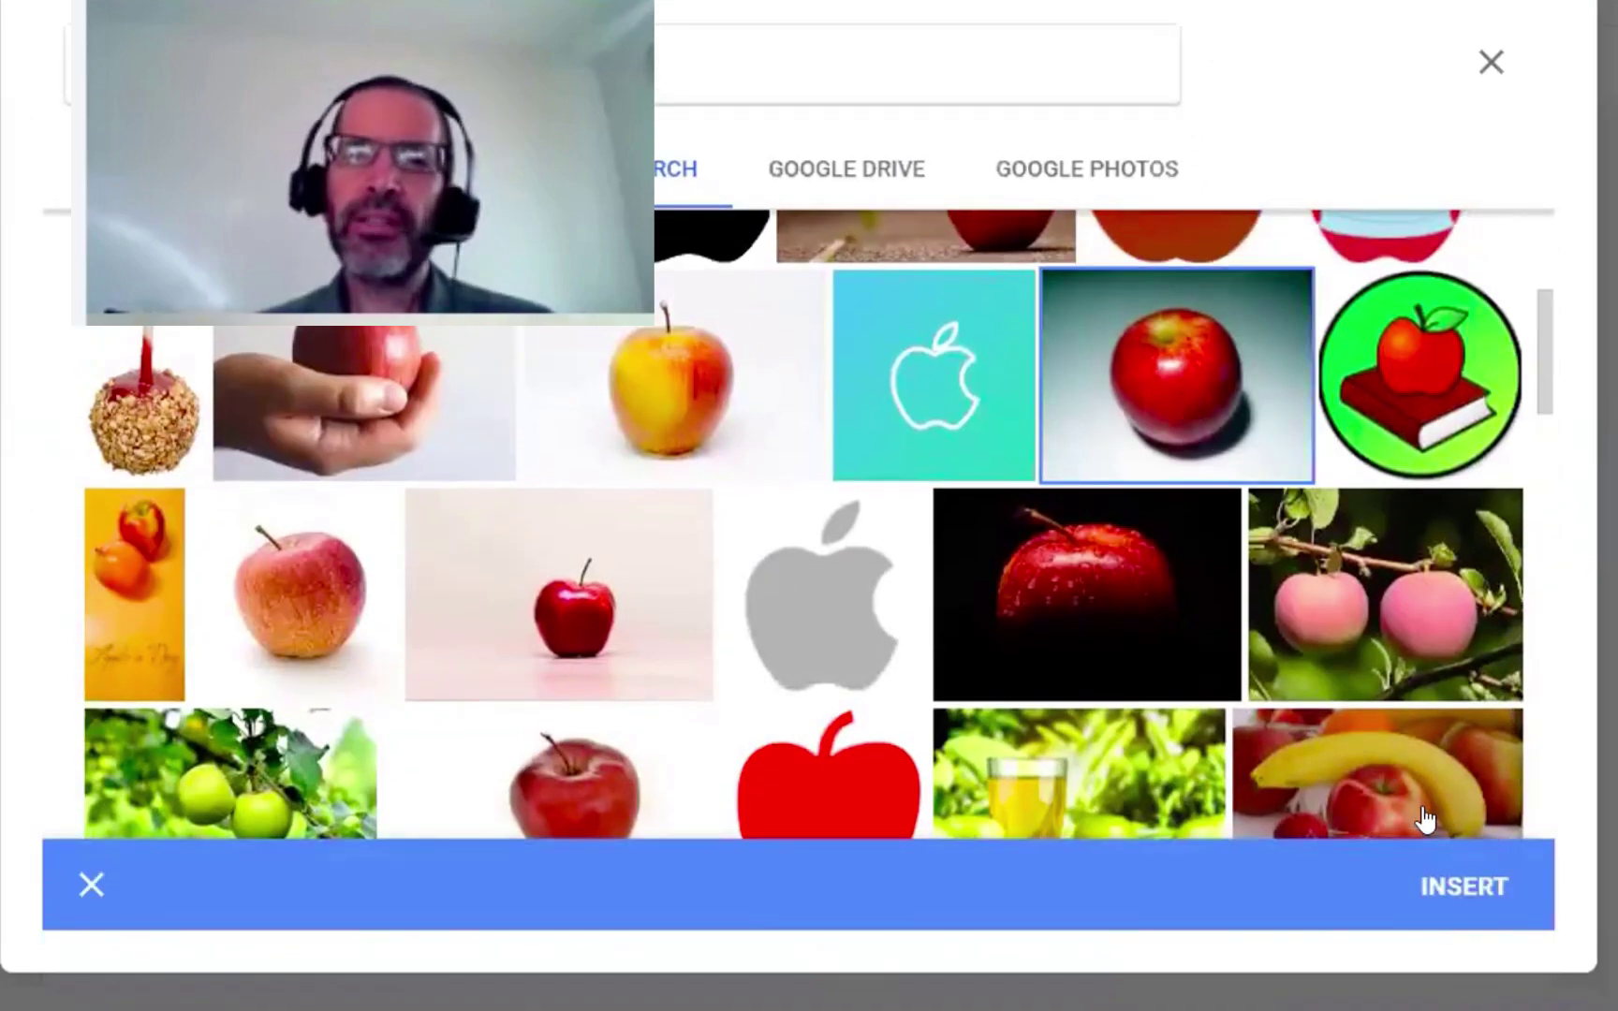
pyautogui.click(1452, 883)
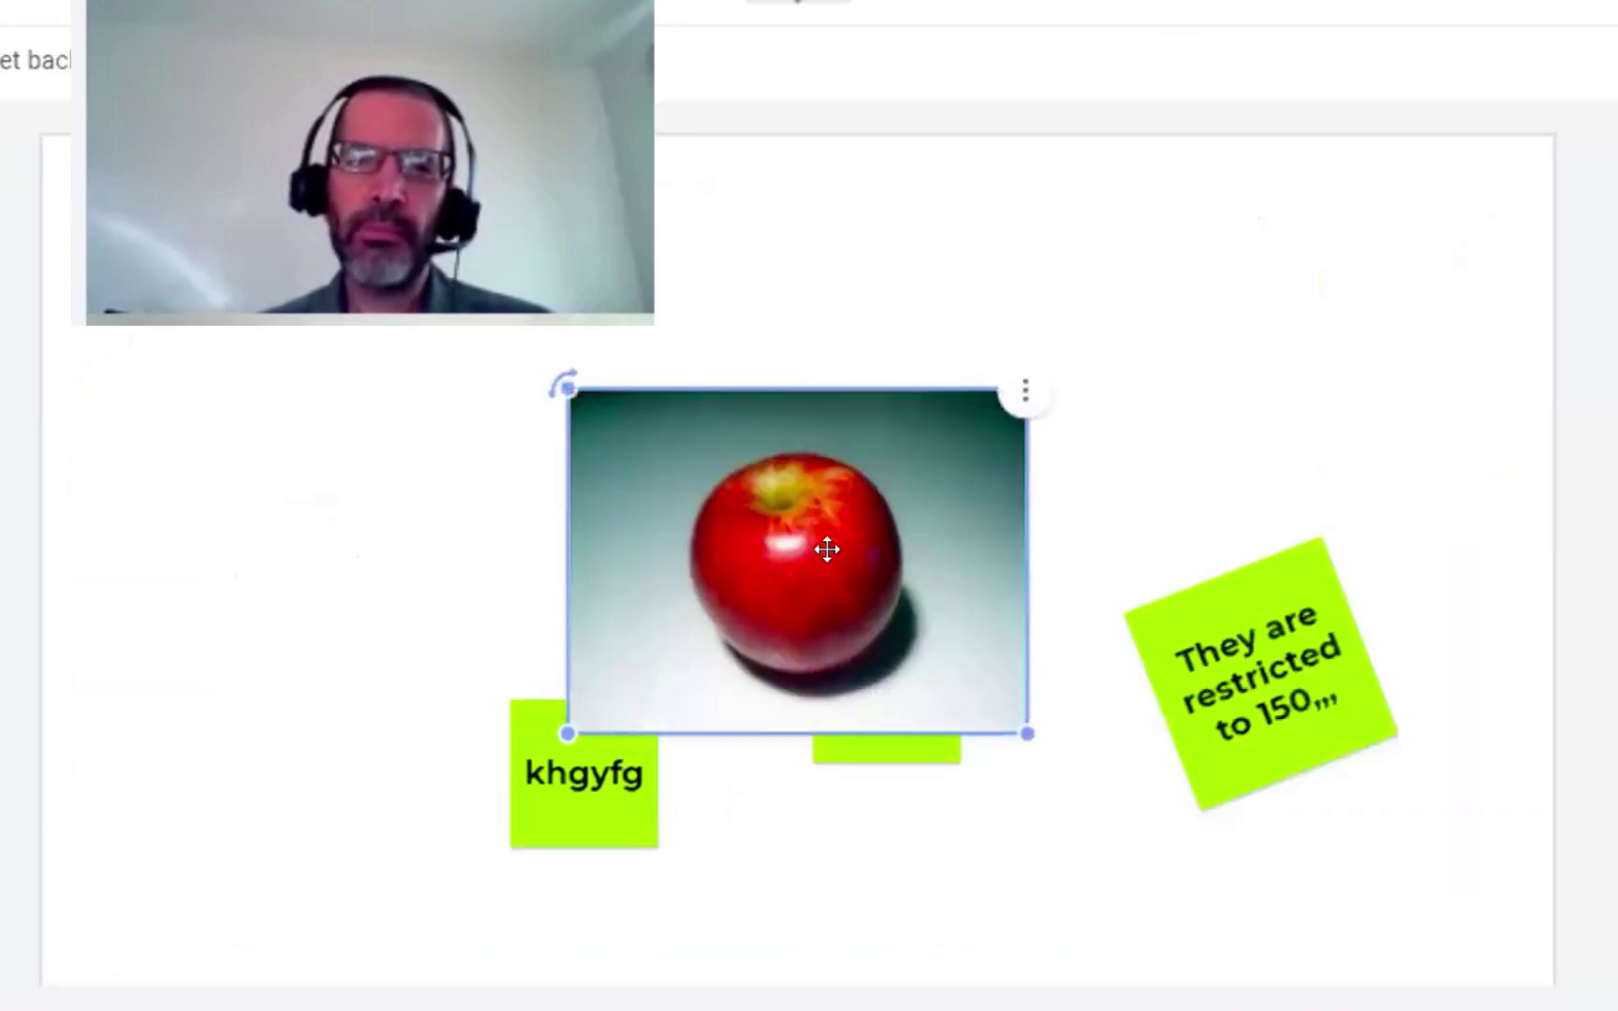
# - Move the apple image up clear of the green notes and shrink it to about 40% of its size
pyautogui.moveTo(833, 514); pyautogui.dragTo(857, 380)
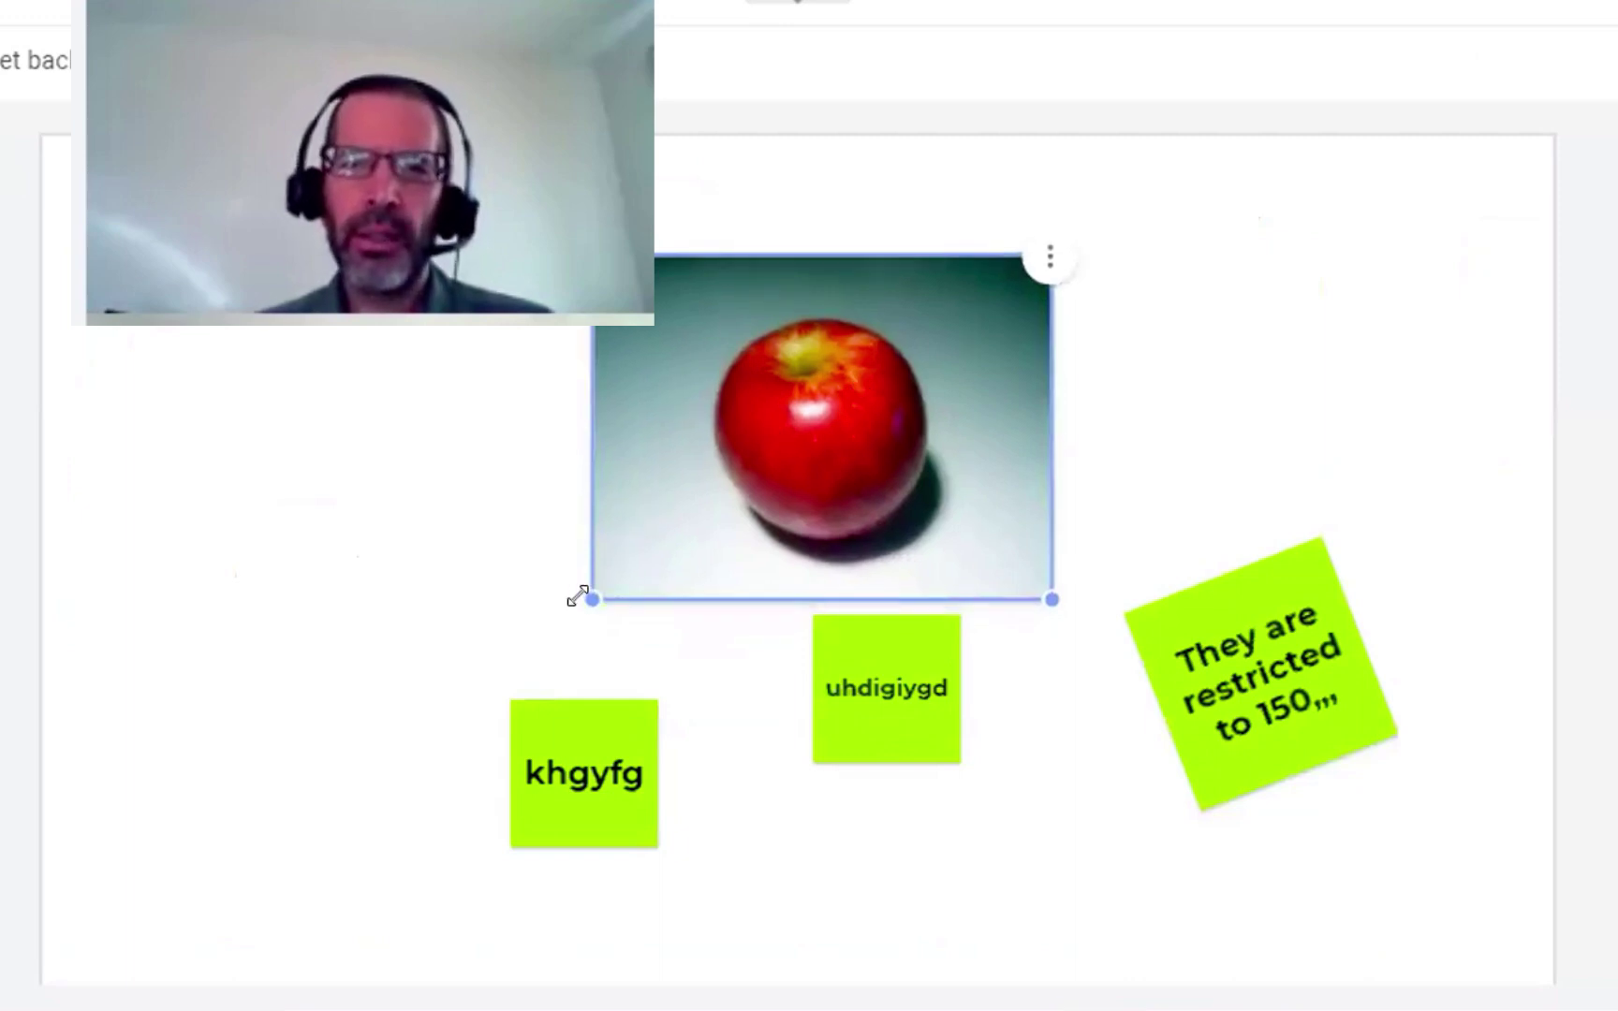
pyautogui.moveTo(578, 597); pyautogui.dragTo(615, 583)
pyautogui.moveTo(463, 681); pyautogui.dragTo(864, 400)
pyautogui.click(821, 492)
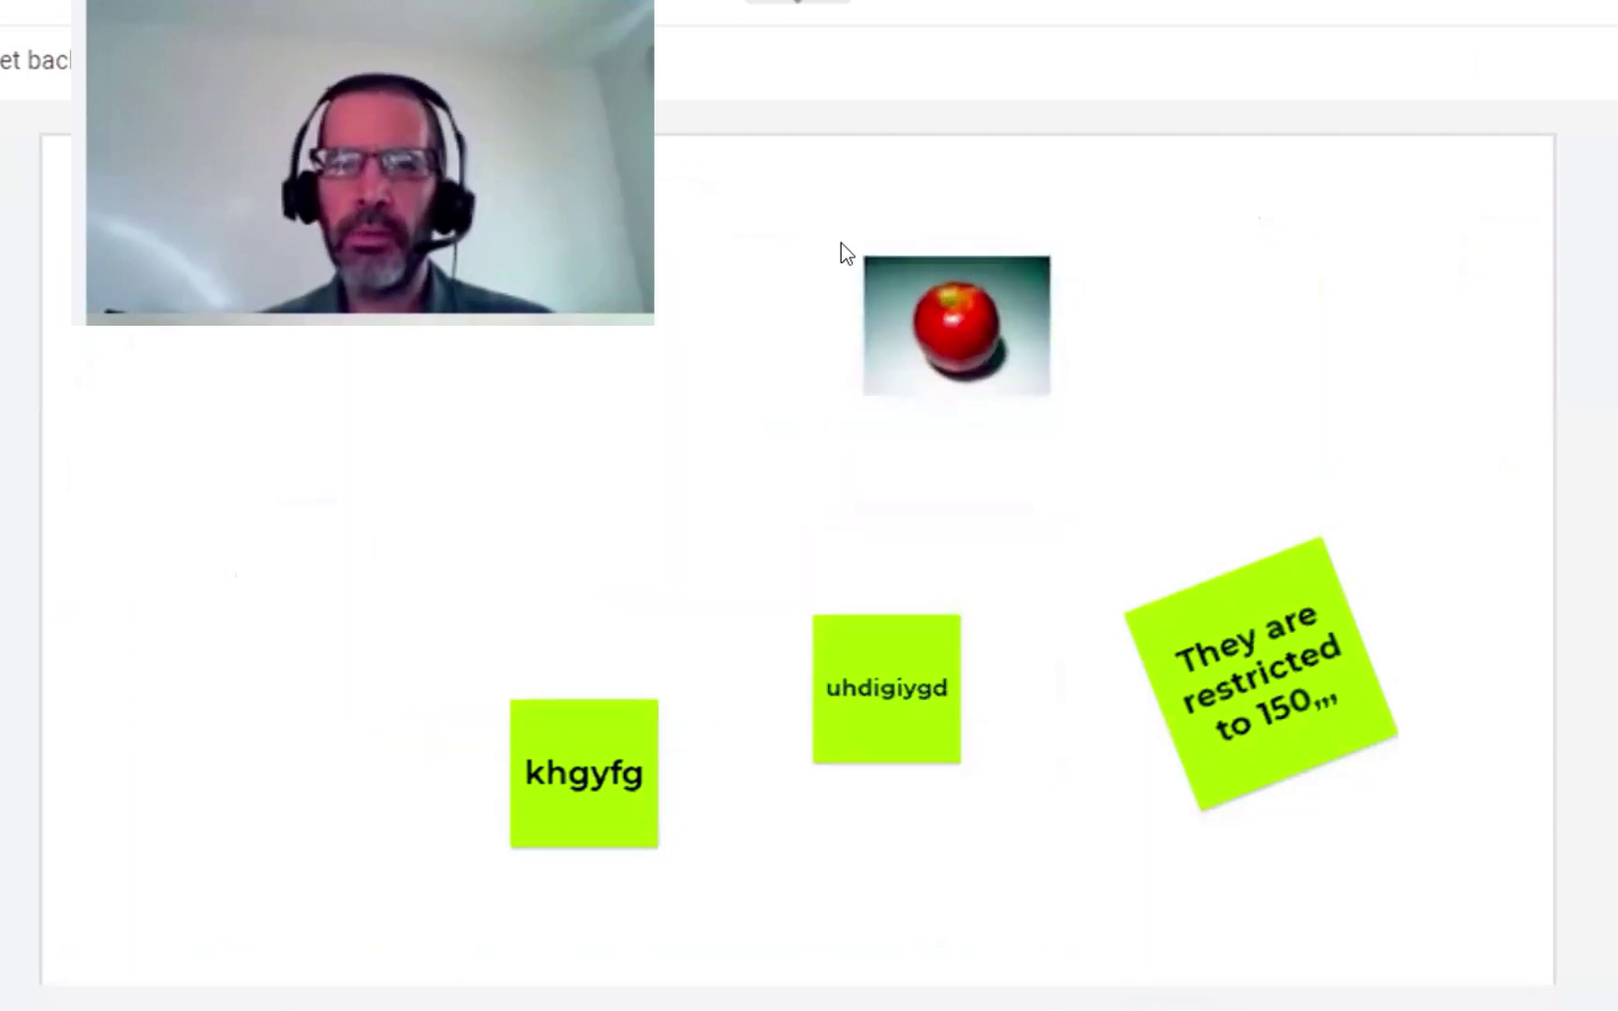
# - Rotate the apple image about 30 degrees clockwise and place it to the left of the "khgyfg" note
pyautogui.click(869, 260)
pyautogui.moveTo(868, 247); pyautogui.dragTo(901, 208)
pyautogui.click(1070, 314)
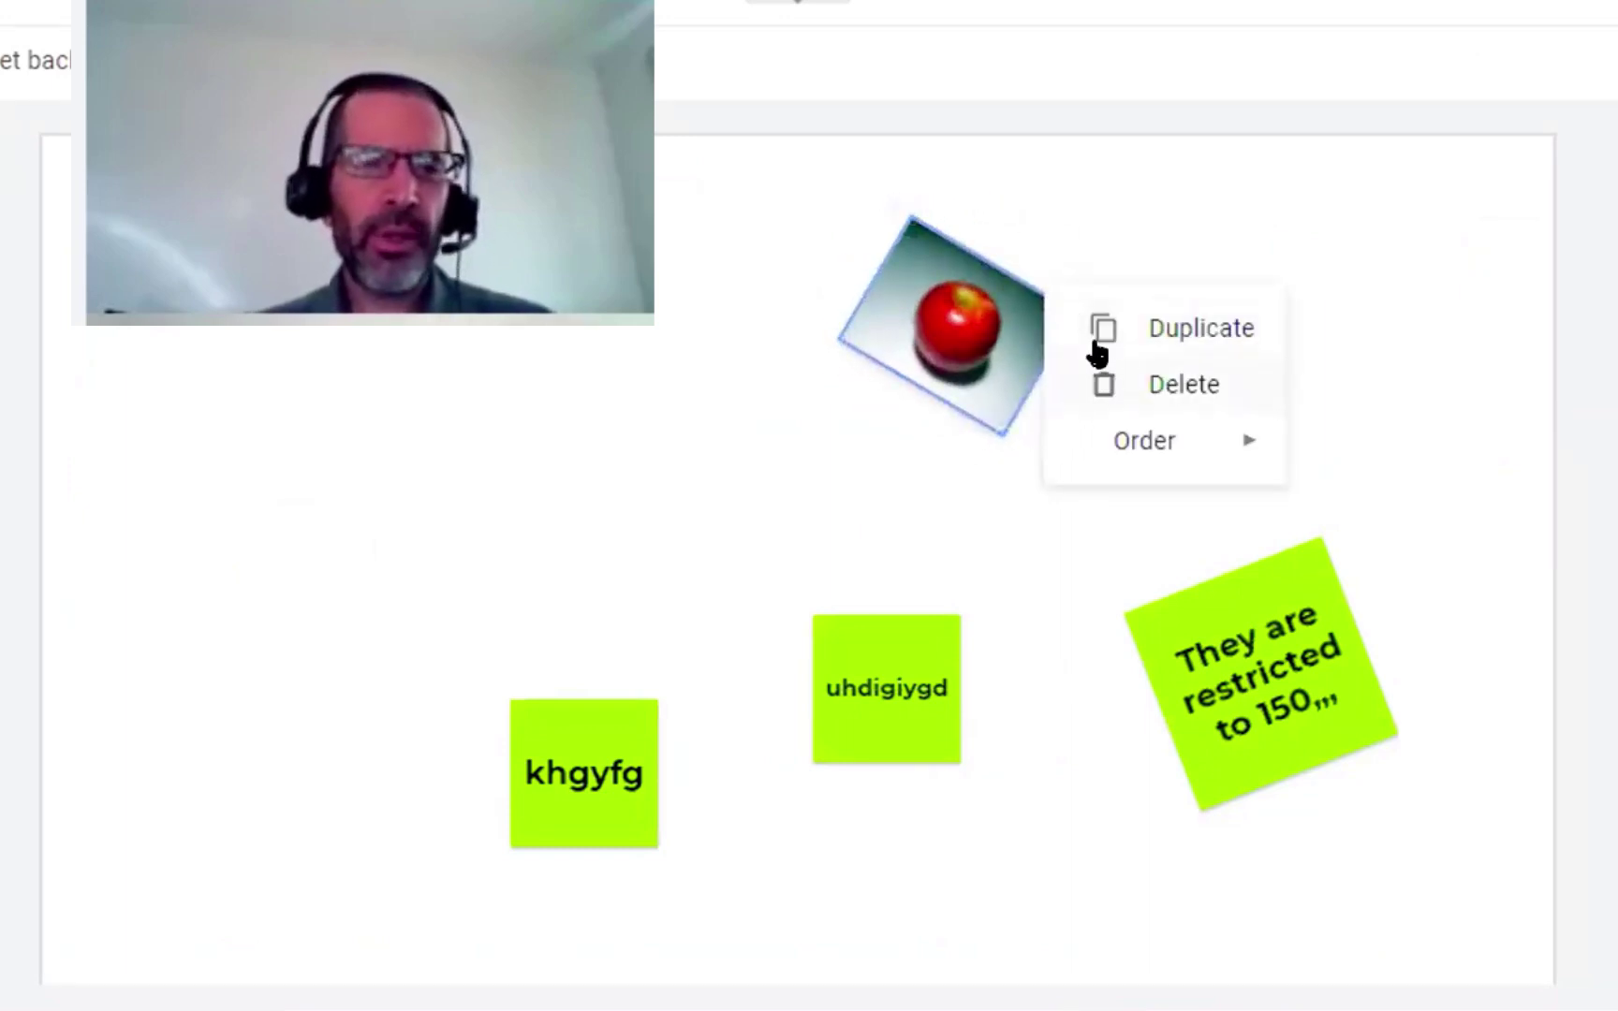
pyautogui.moveTo(931, 350); pyautogui.dragTo(282, 701)
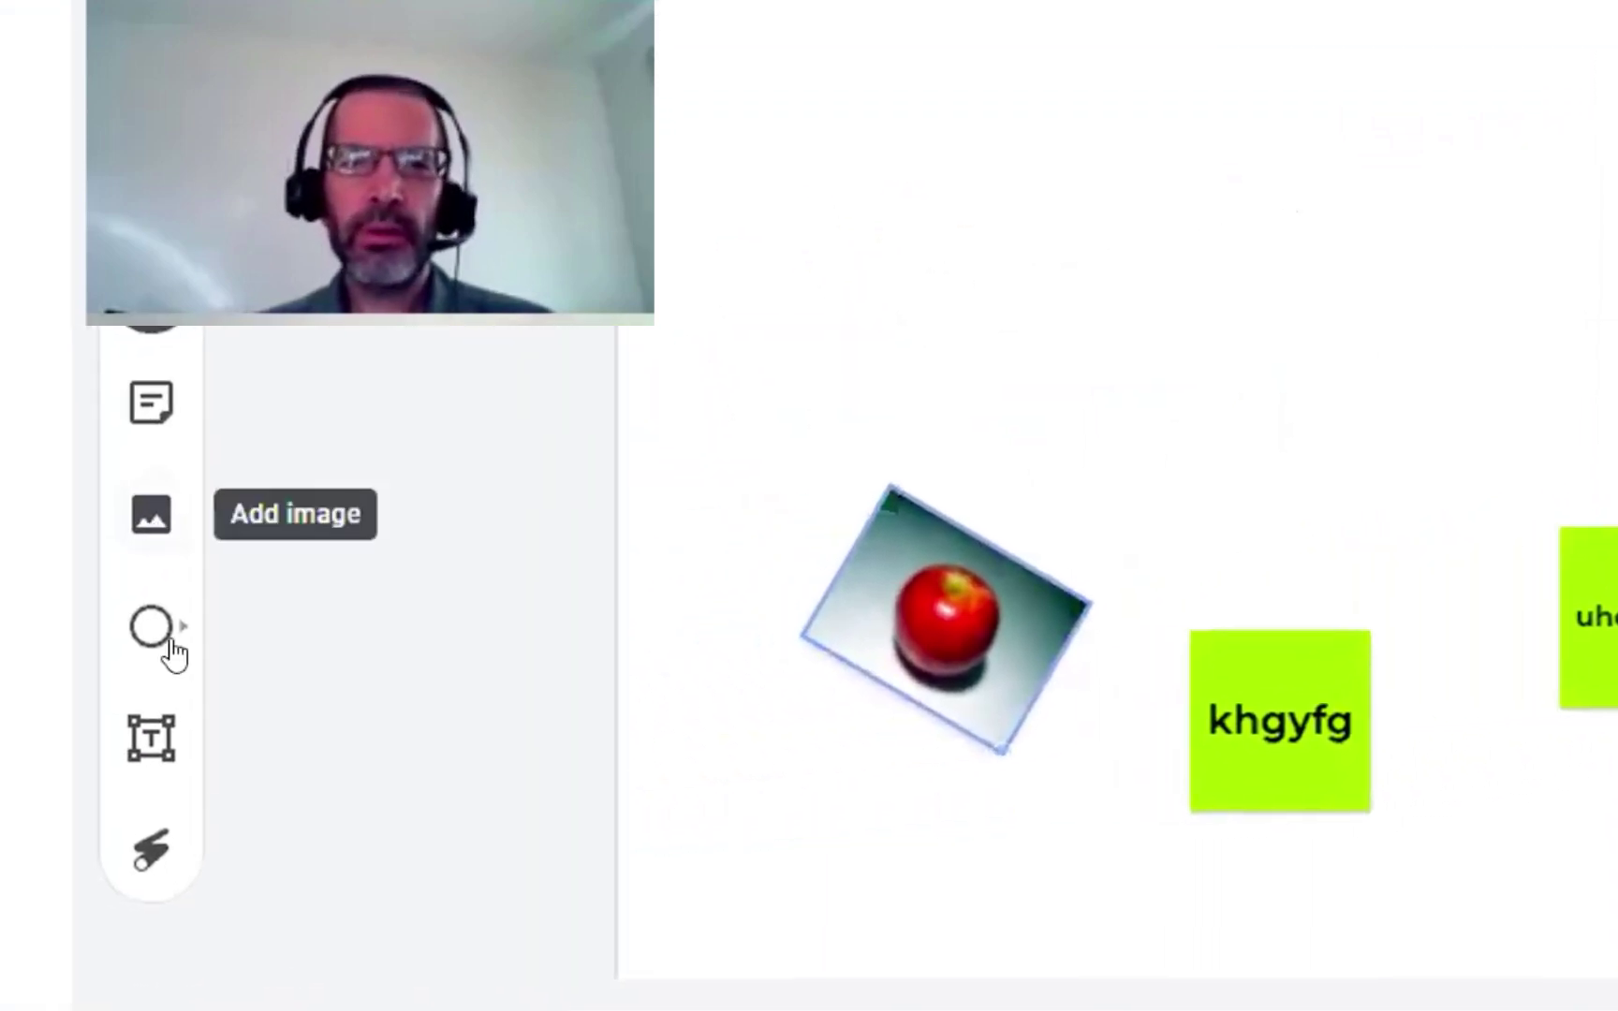
# - Add a text box above the "khgyfg" note and fill it with about ten lines of the letter k
pyautogui.click(140, 744)
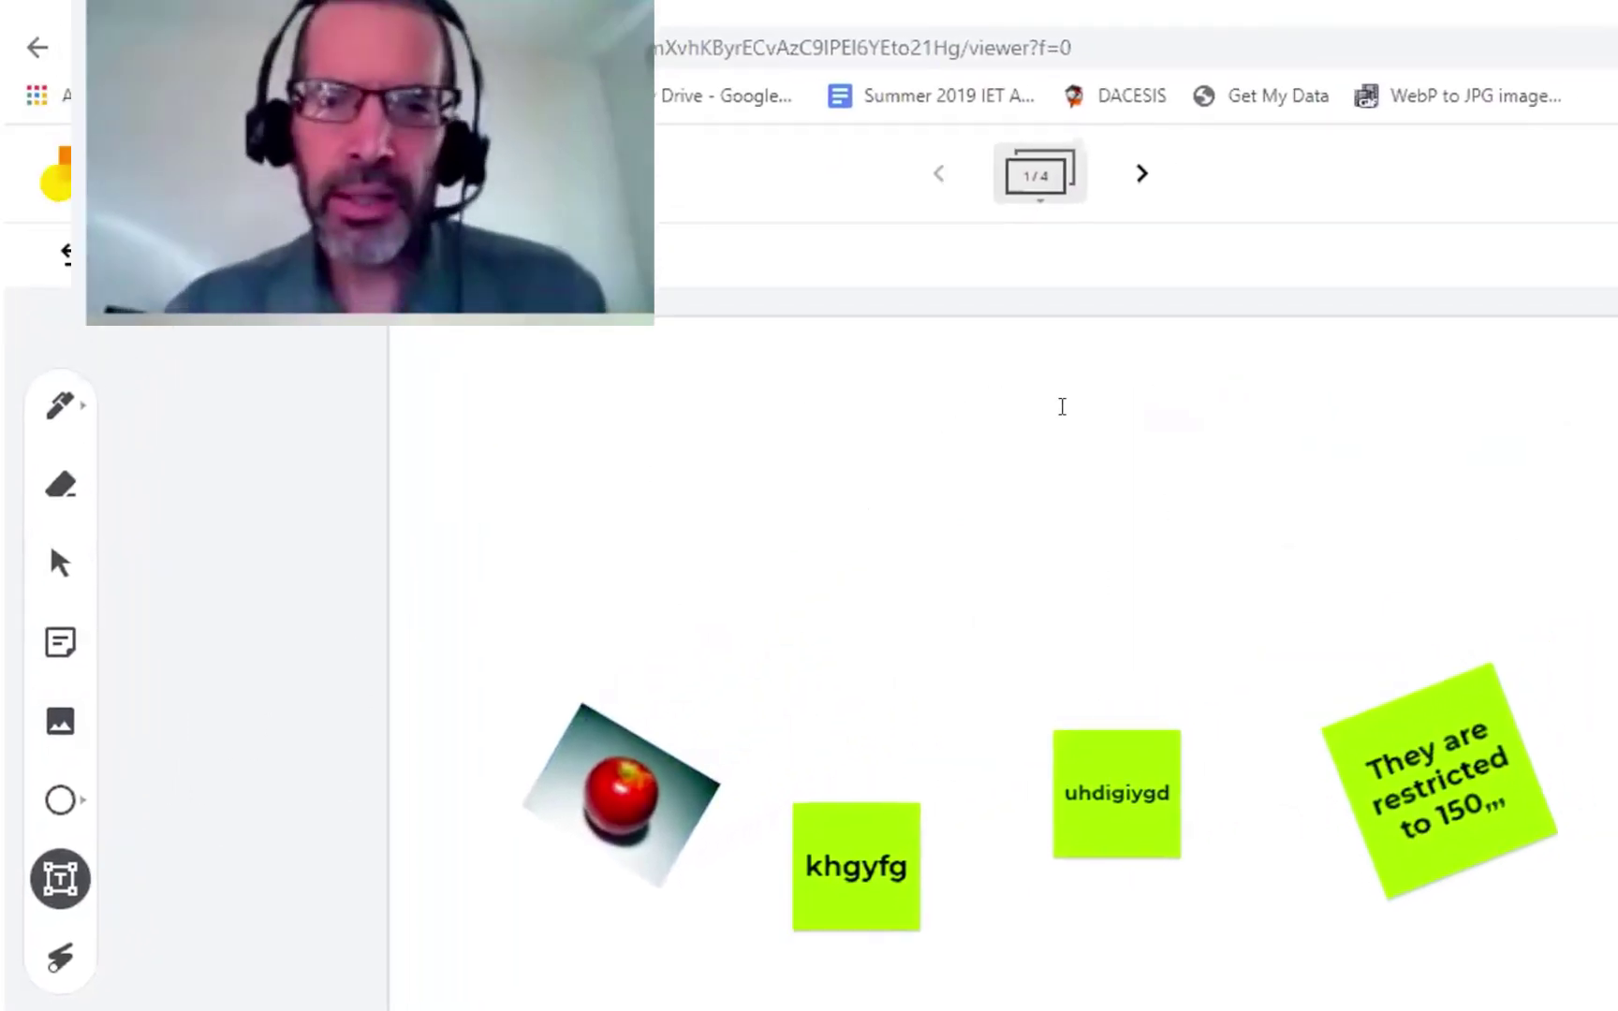
pyautogui.click(802, 574)
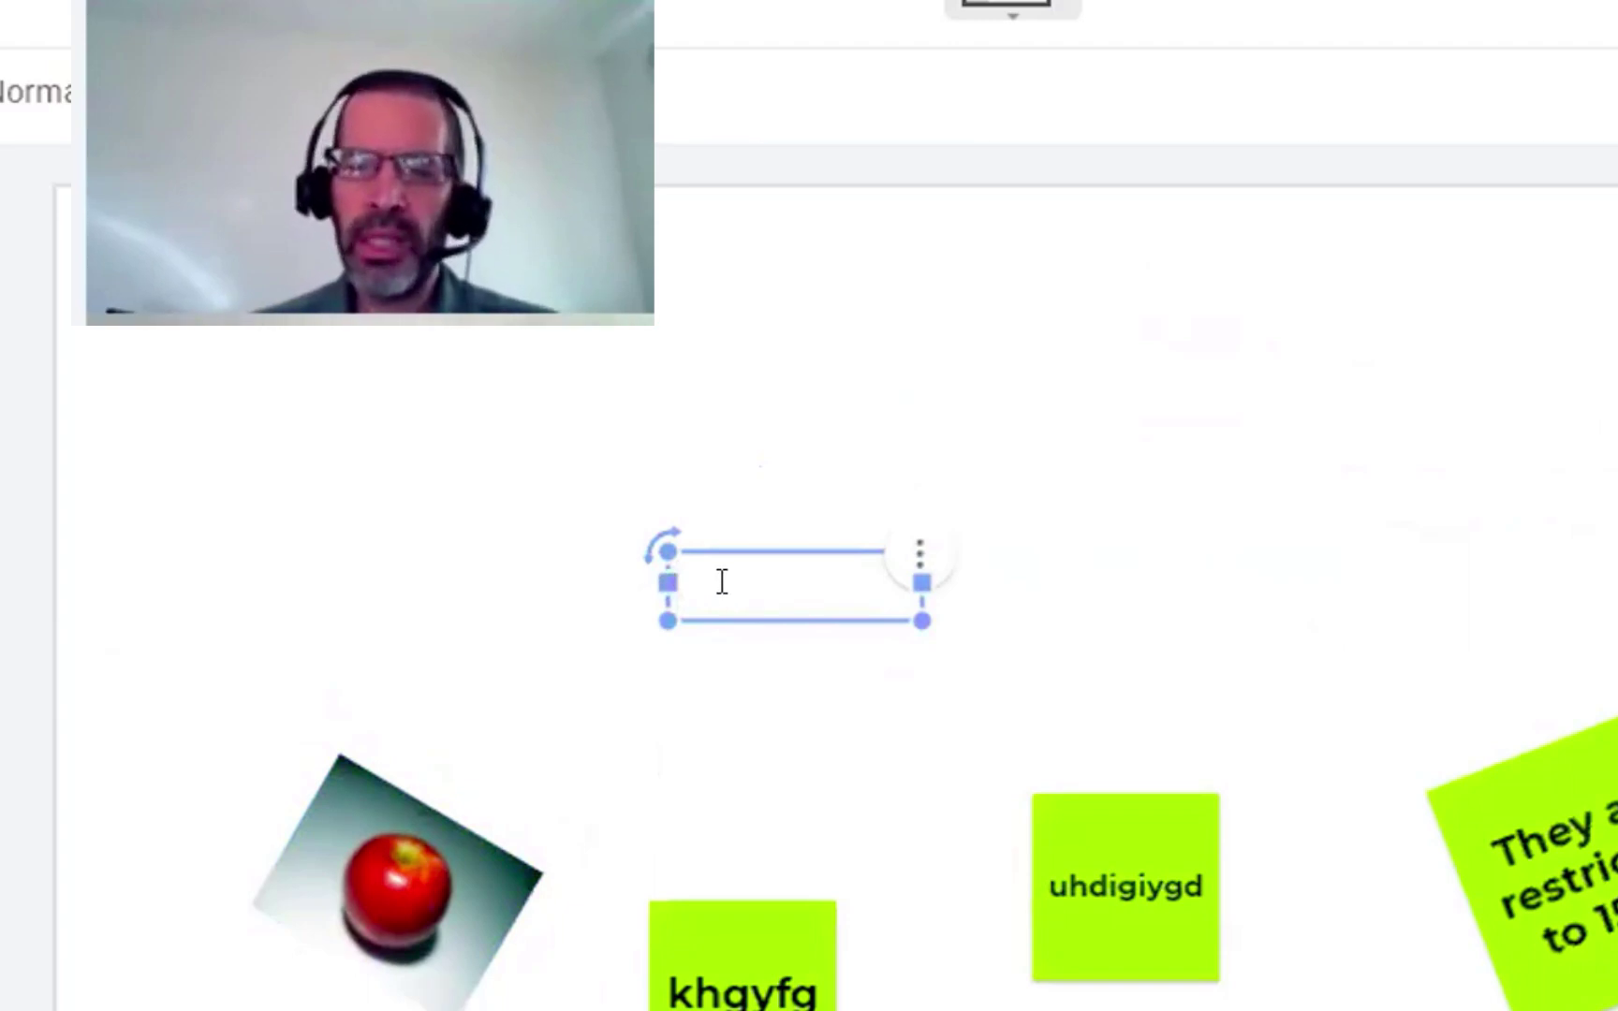
pyautogui.write('kkkkkkkkkkkkkkkkkkkkkkkkkkkk')
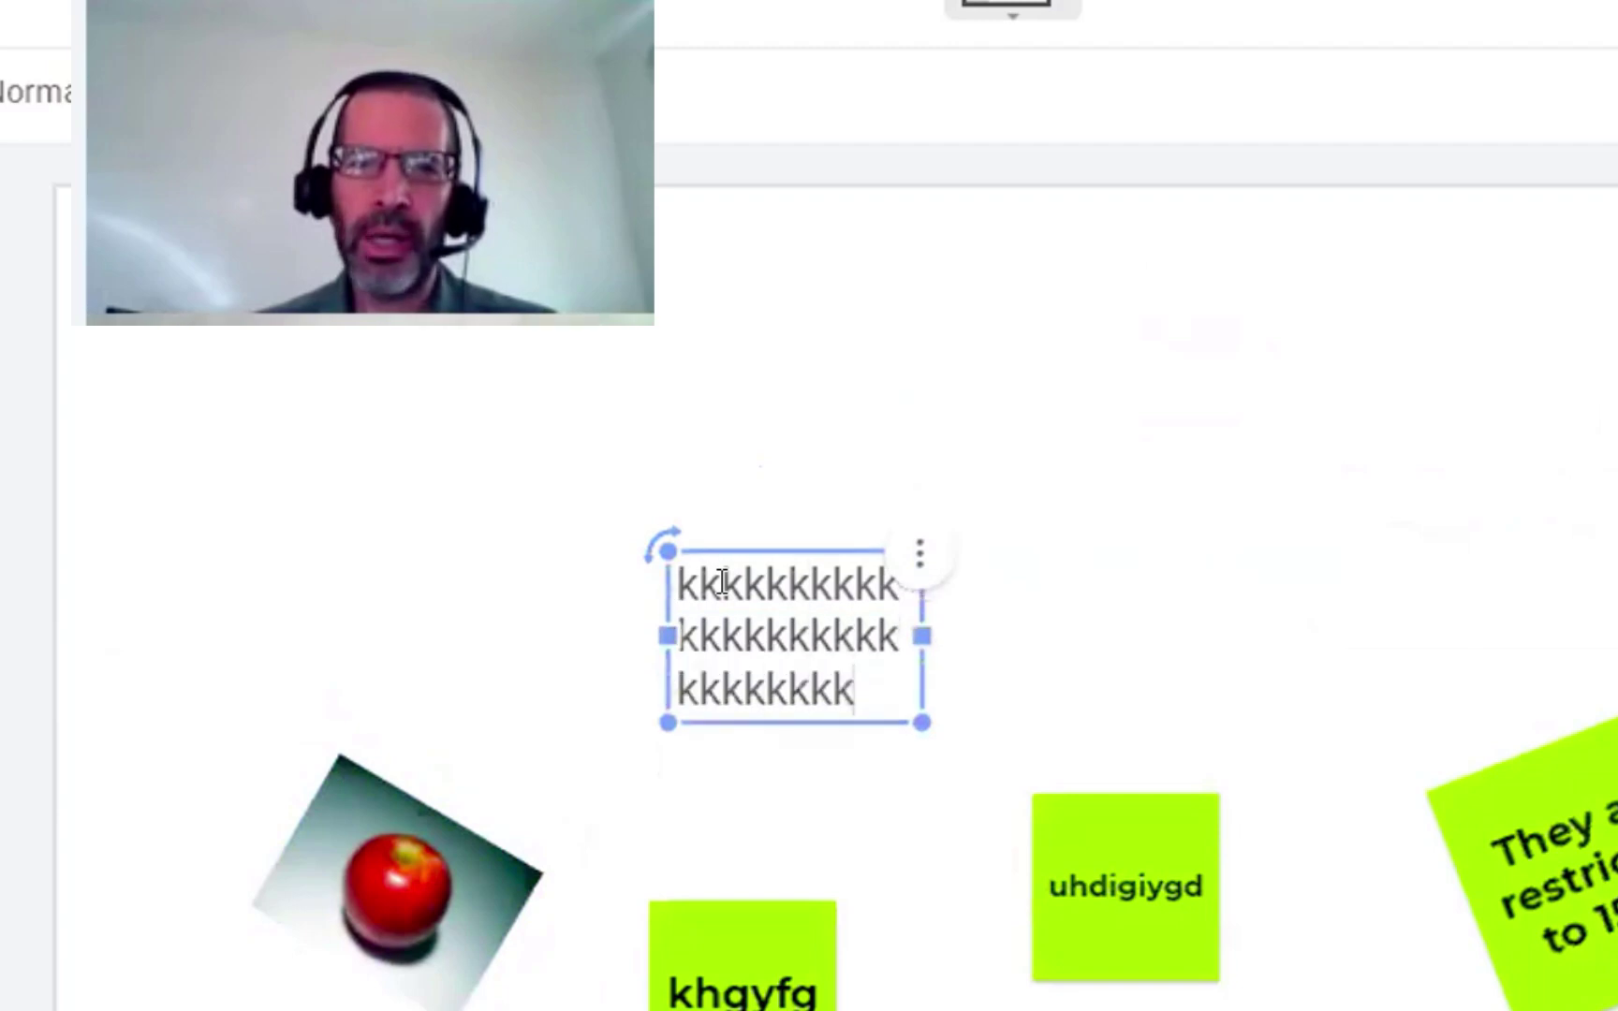
pyautogui.write('kkkkkkkkkkkkkkkkkkkkkkkkkkkkkkkkkkkkkkkkkkkkkkkkkkkkkkkkkkkkkkkkkkkk')
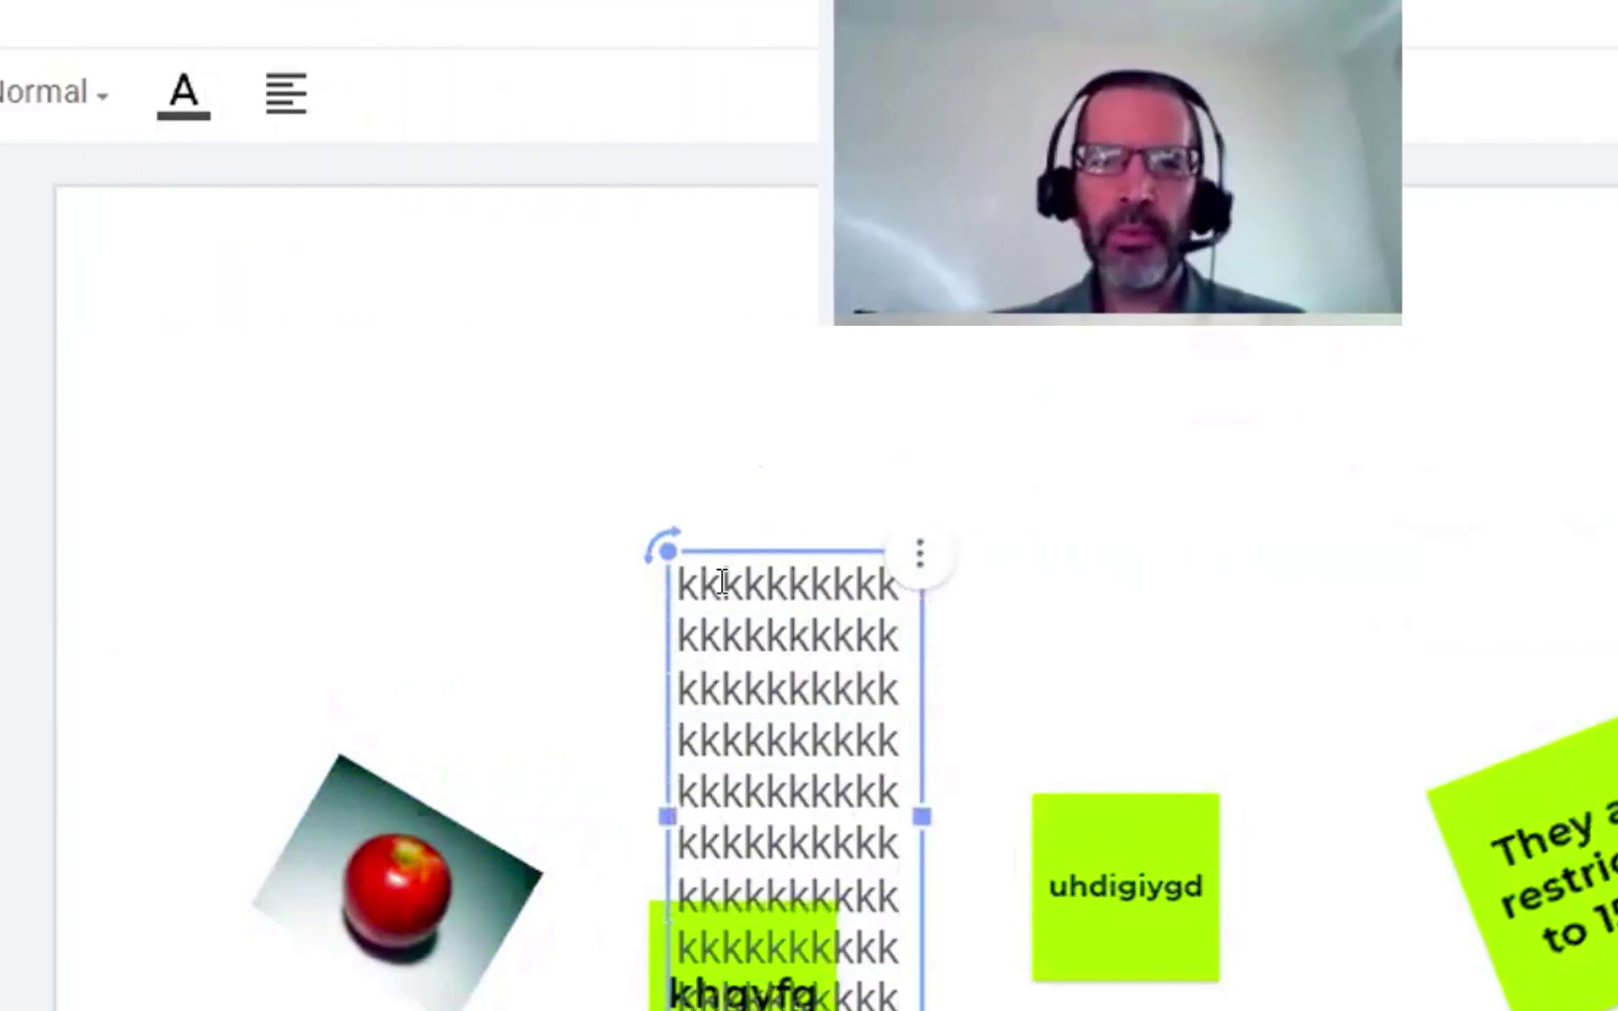
pyautogui.write('kkkkkkkkkk')
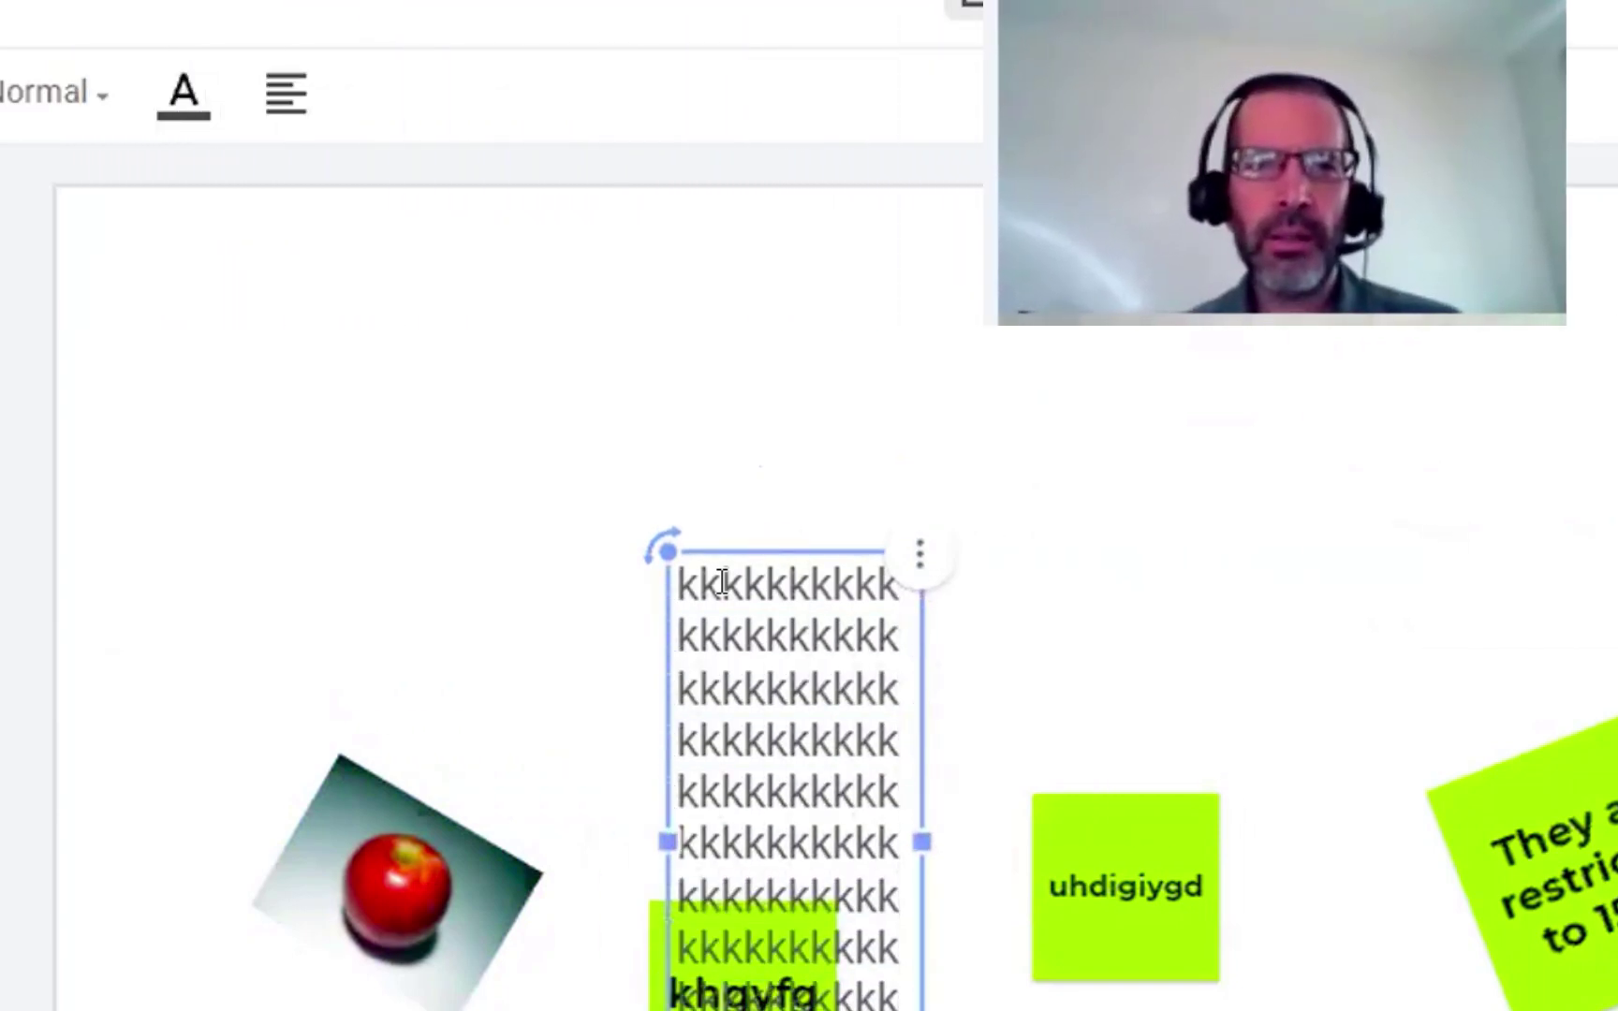
# - Replace all the text in the text box with "lkdlkljghdiug"
pyautogui.hotkey('shift', 'Up')
pyautogui.hotkey('shift', 'Up')
pyautogui.hotkey('shift', 'Up')
pyautogui.hotkey('shift', 'Up')
pyautogui.hotkey('shift', 'Up')
pyautogui.hotkey('shift', 'Up')
pyautogui.hotkey('shift', 'Up')
pyautogui.hotkey('shift', 'Up')
pyautogui.hotkey('shift', 'Up')
pyautogui.hotkey('shift', 'Up')
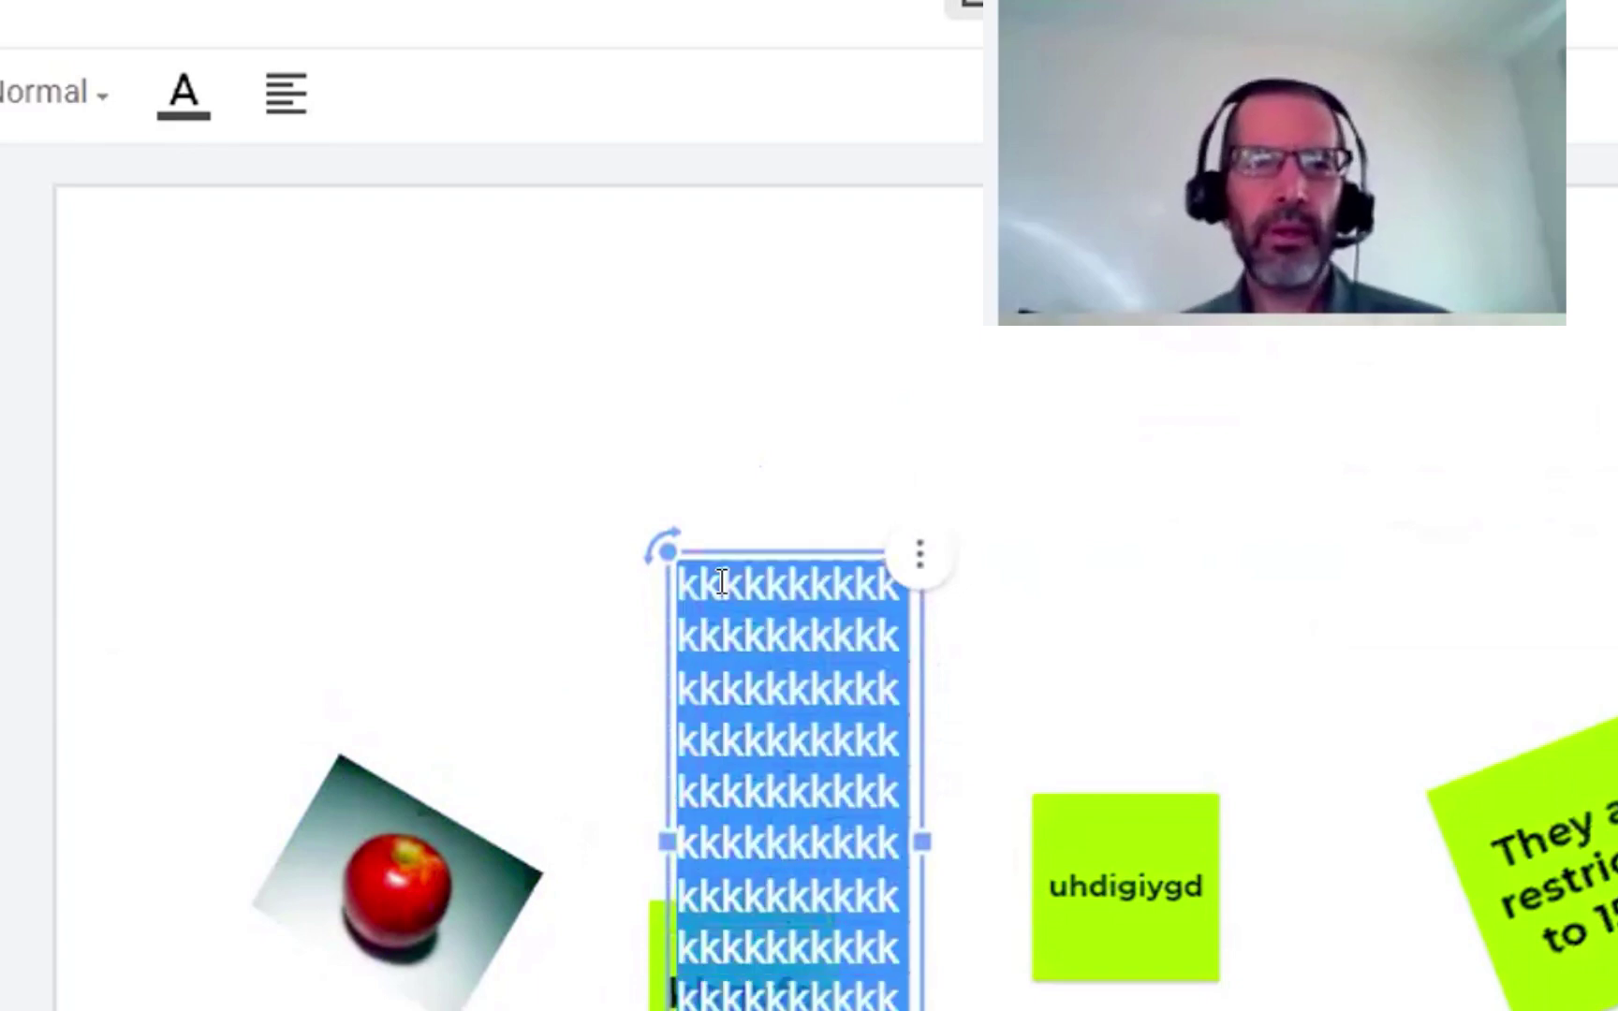
pyautogui.press('BackSpace')
pyautogui.write('lkdlkljghdiug')
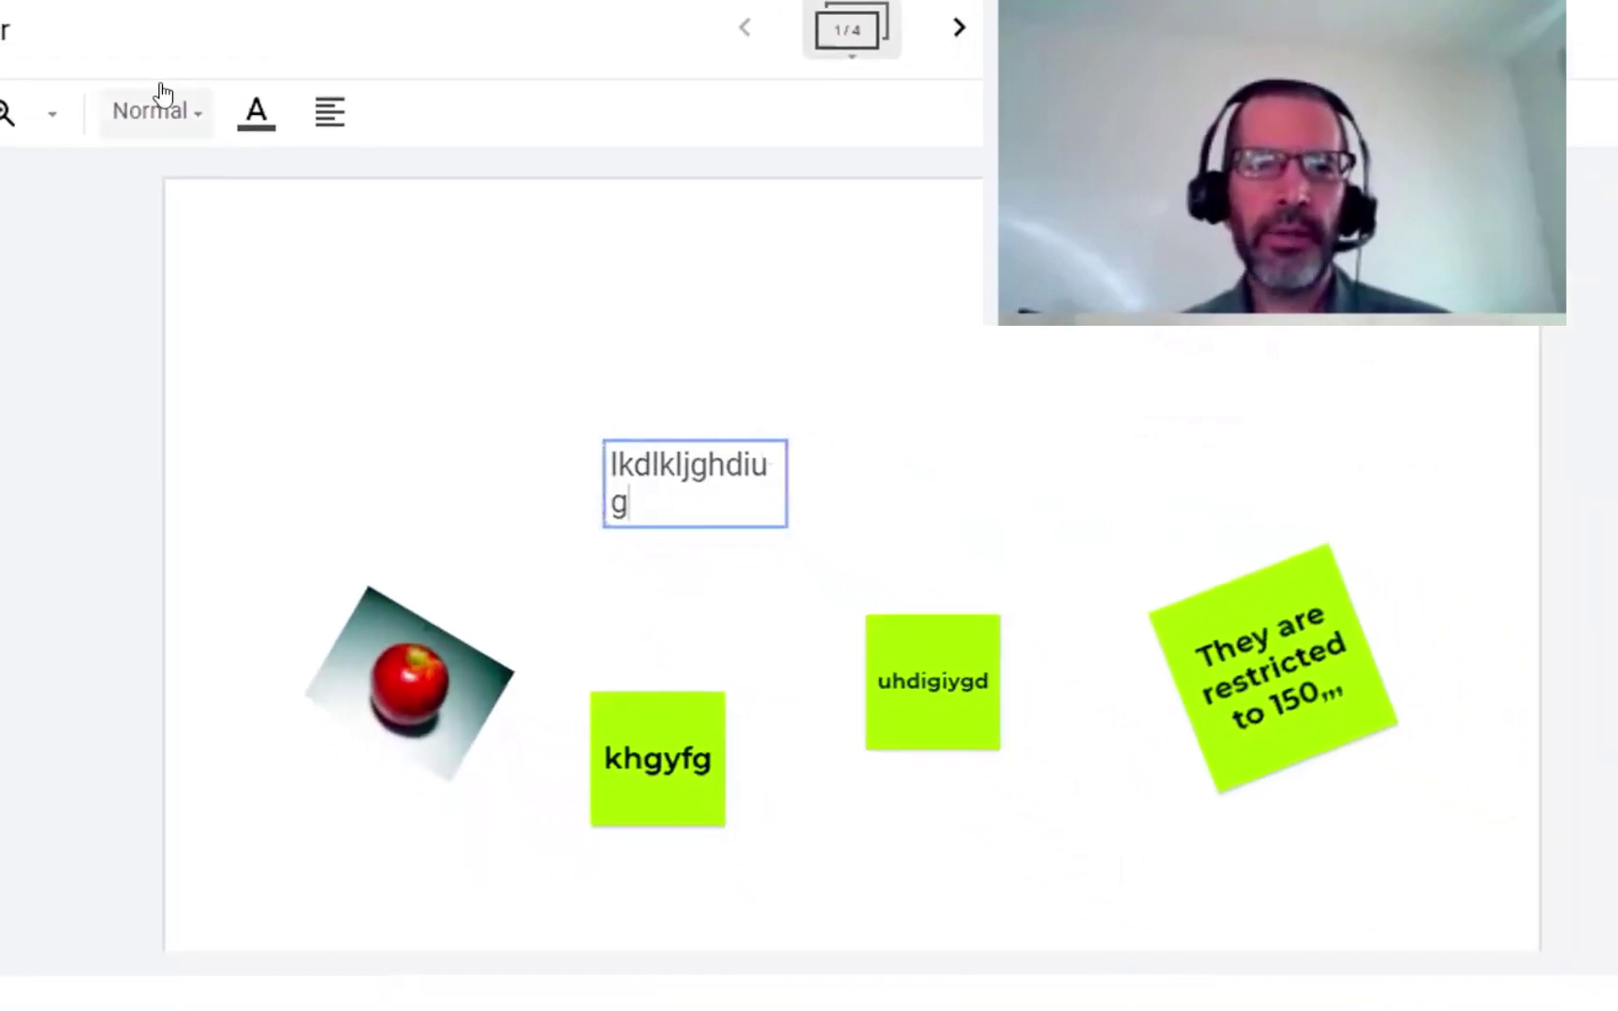
# - Try the Display style on the text box and settle on the Title style
pyautogui.click(142, 113)
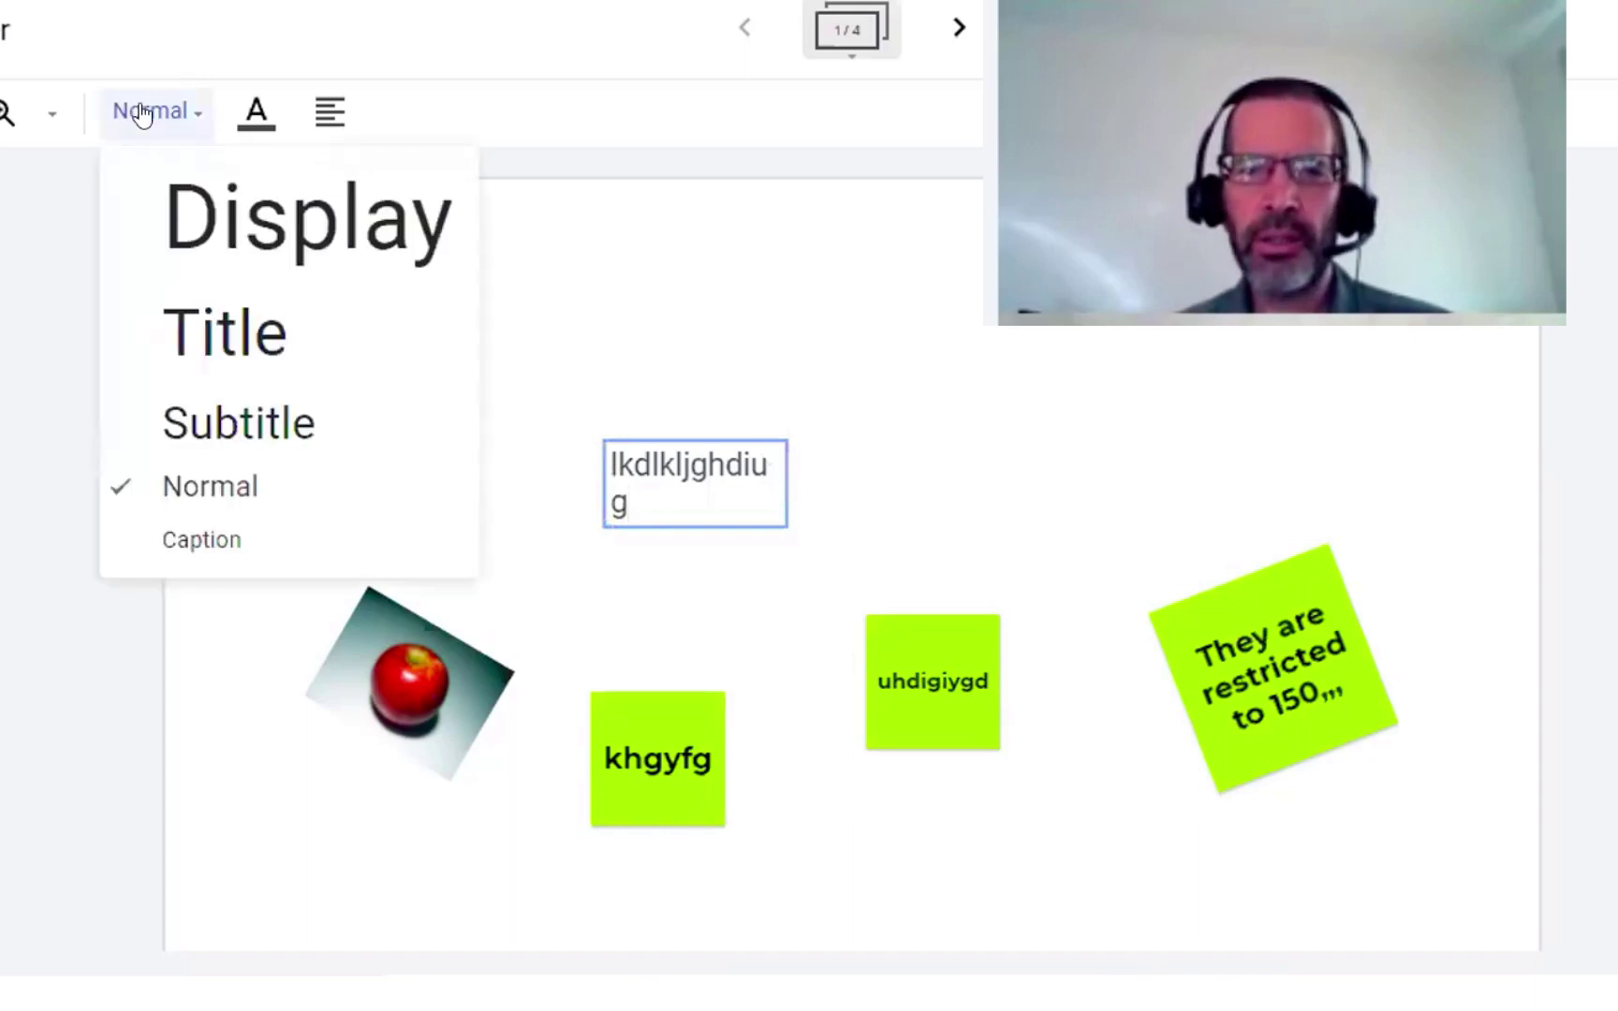
pyautogui.click(236, 245)
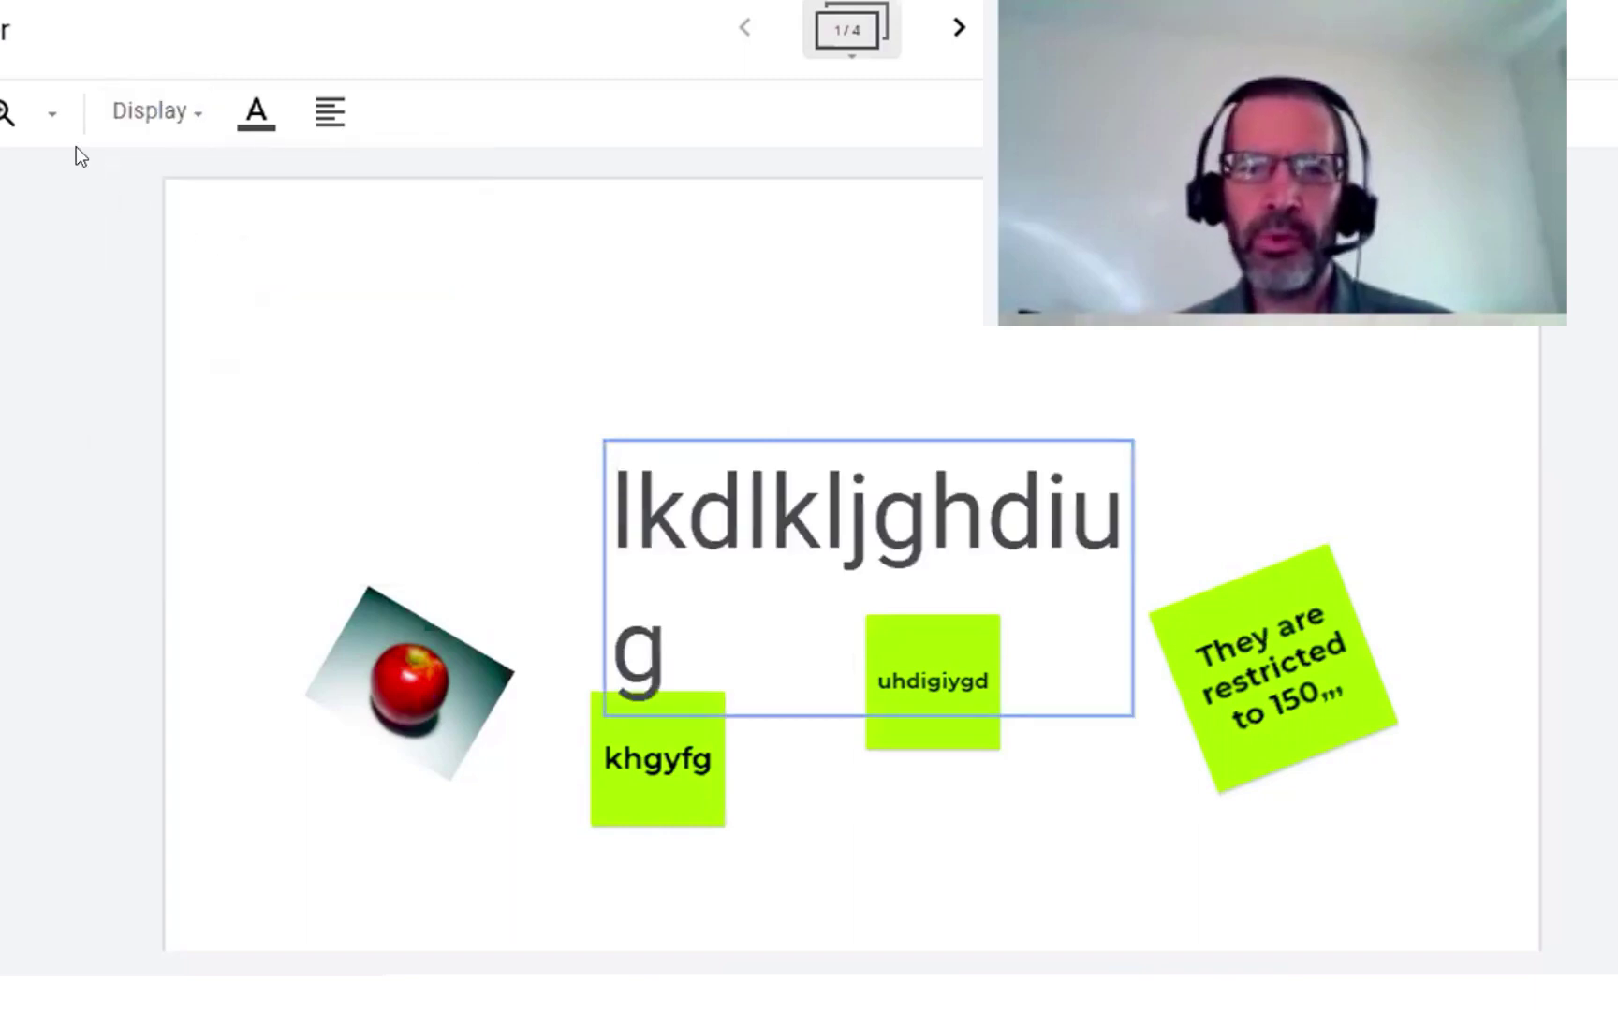
pyautogui.click(144, 110)
pyautogui.click(174, 332)
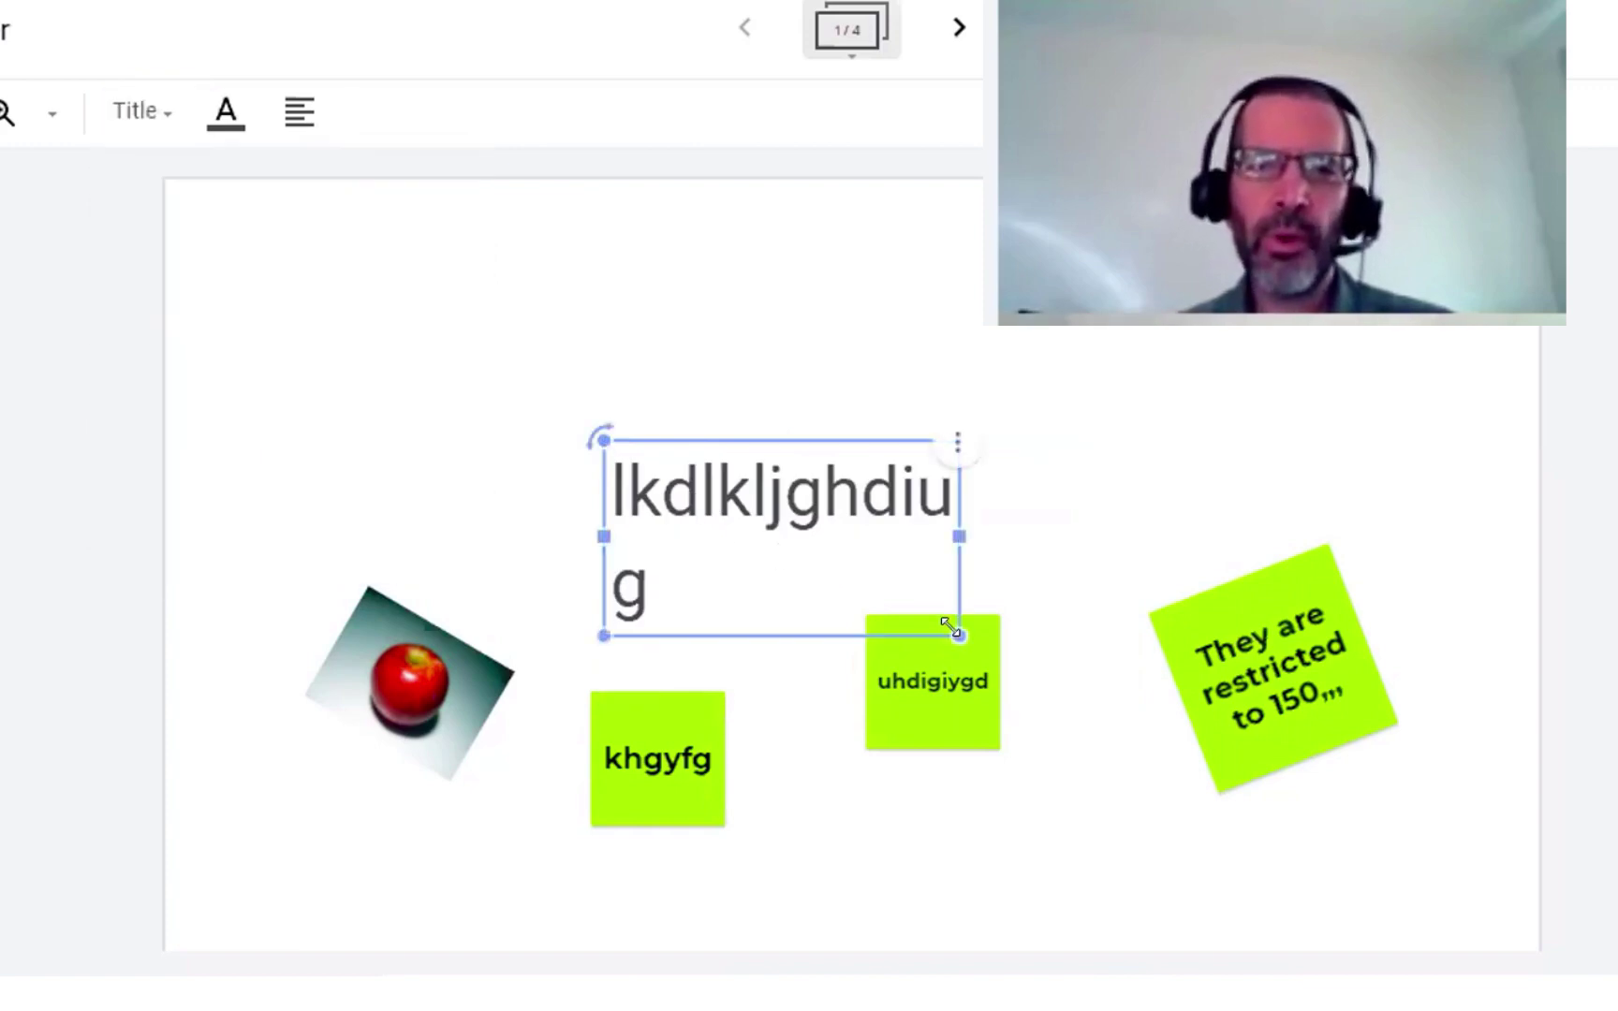
# - Shrink the text box slightly and tilt it about 12 degrees counterclockwise
pyautogui.moveTo(957, 633)
pyautogui.mouseDown()
pyautogui.moveTo(1326, 834)
pyautogui.moveTo(748, 516)
pyautogui.moveTo(1246, 788)
pyautogui.moveTo(944, 627)
pyautogui.mouseUp()
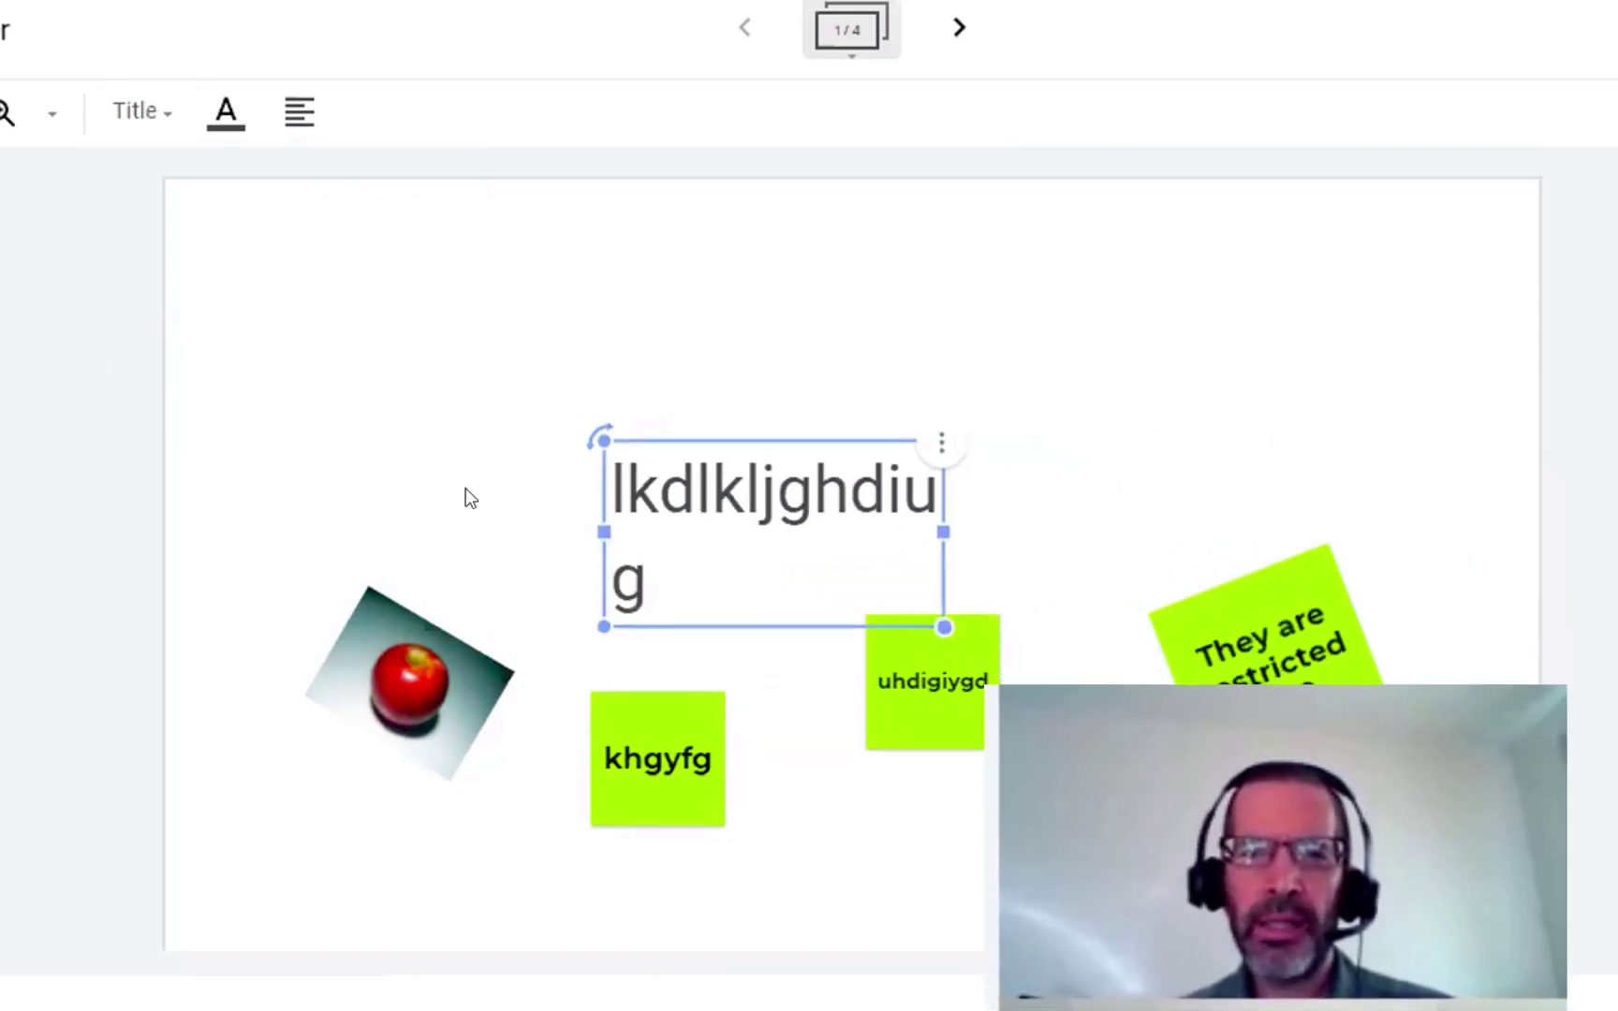
pyautogui.moveTo(581, 429); pyautogui.dragTo(468, 428)
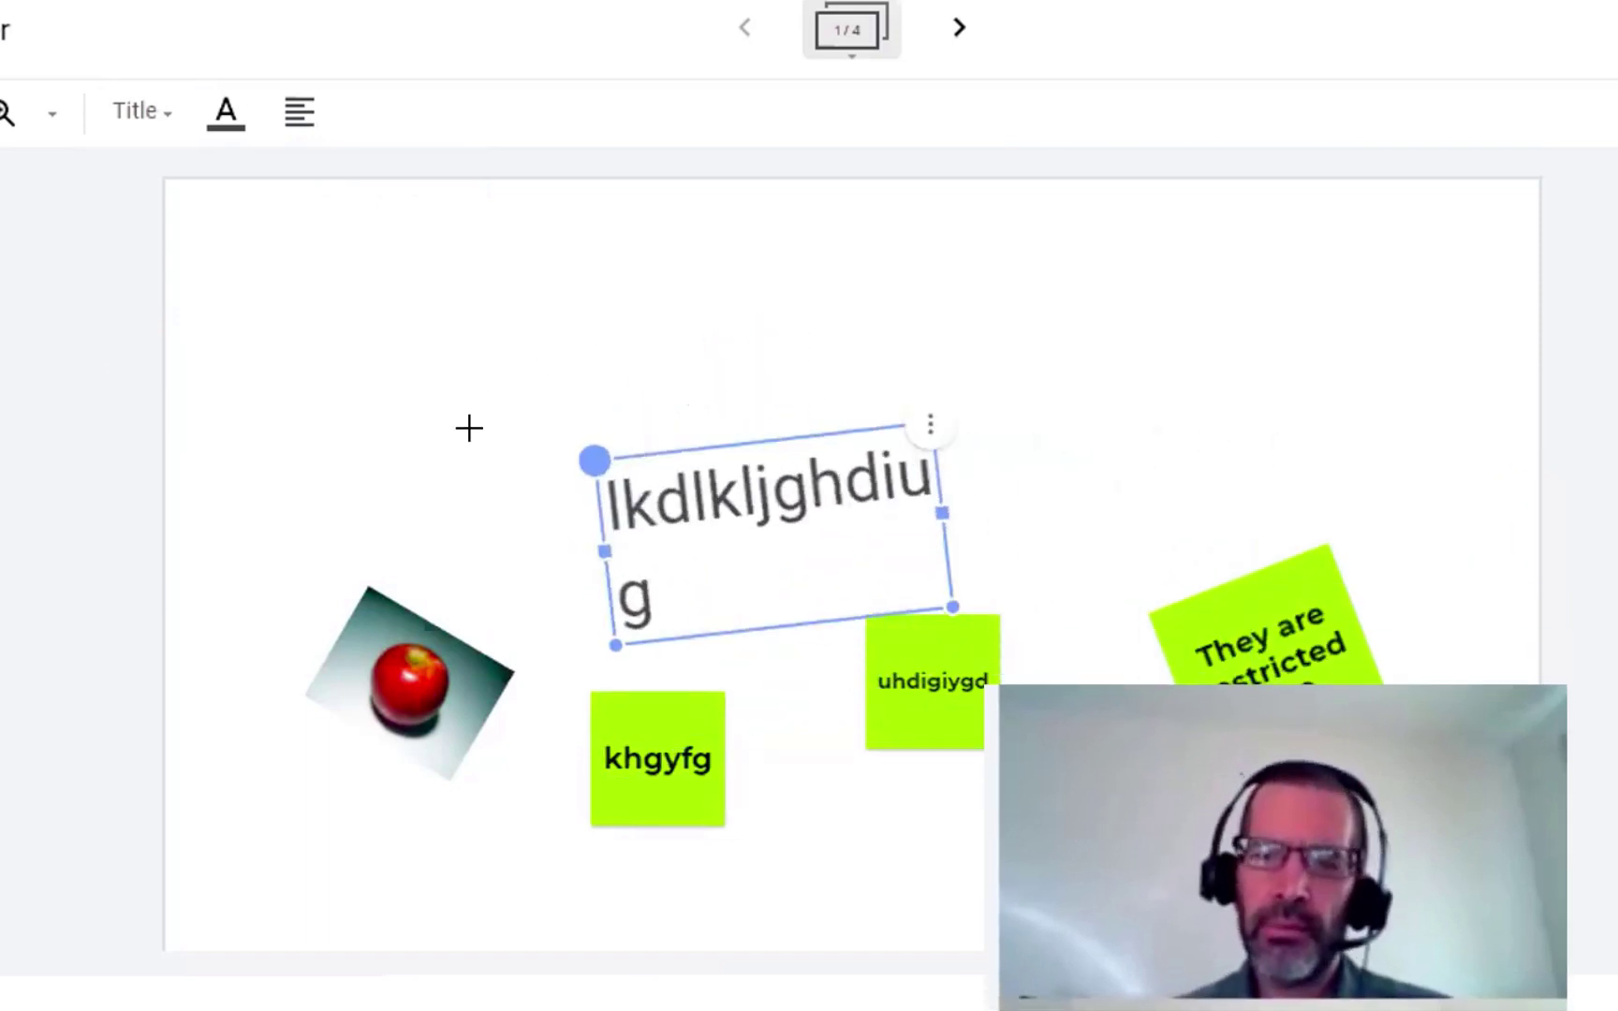
pyautogui.click(895, 412)
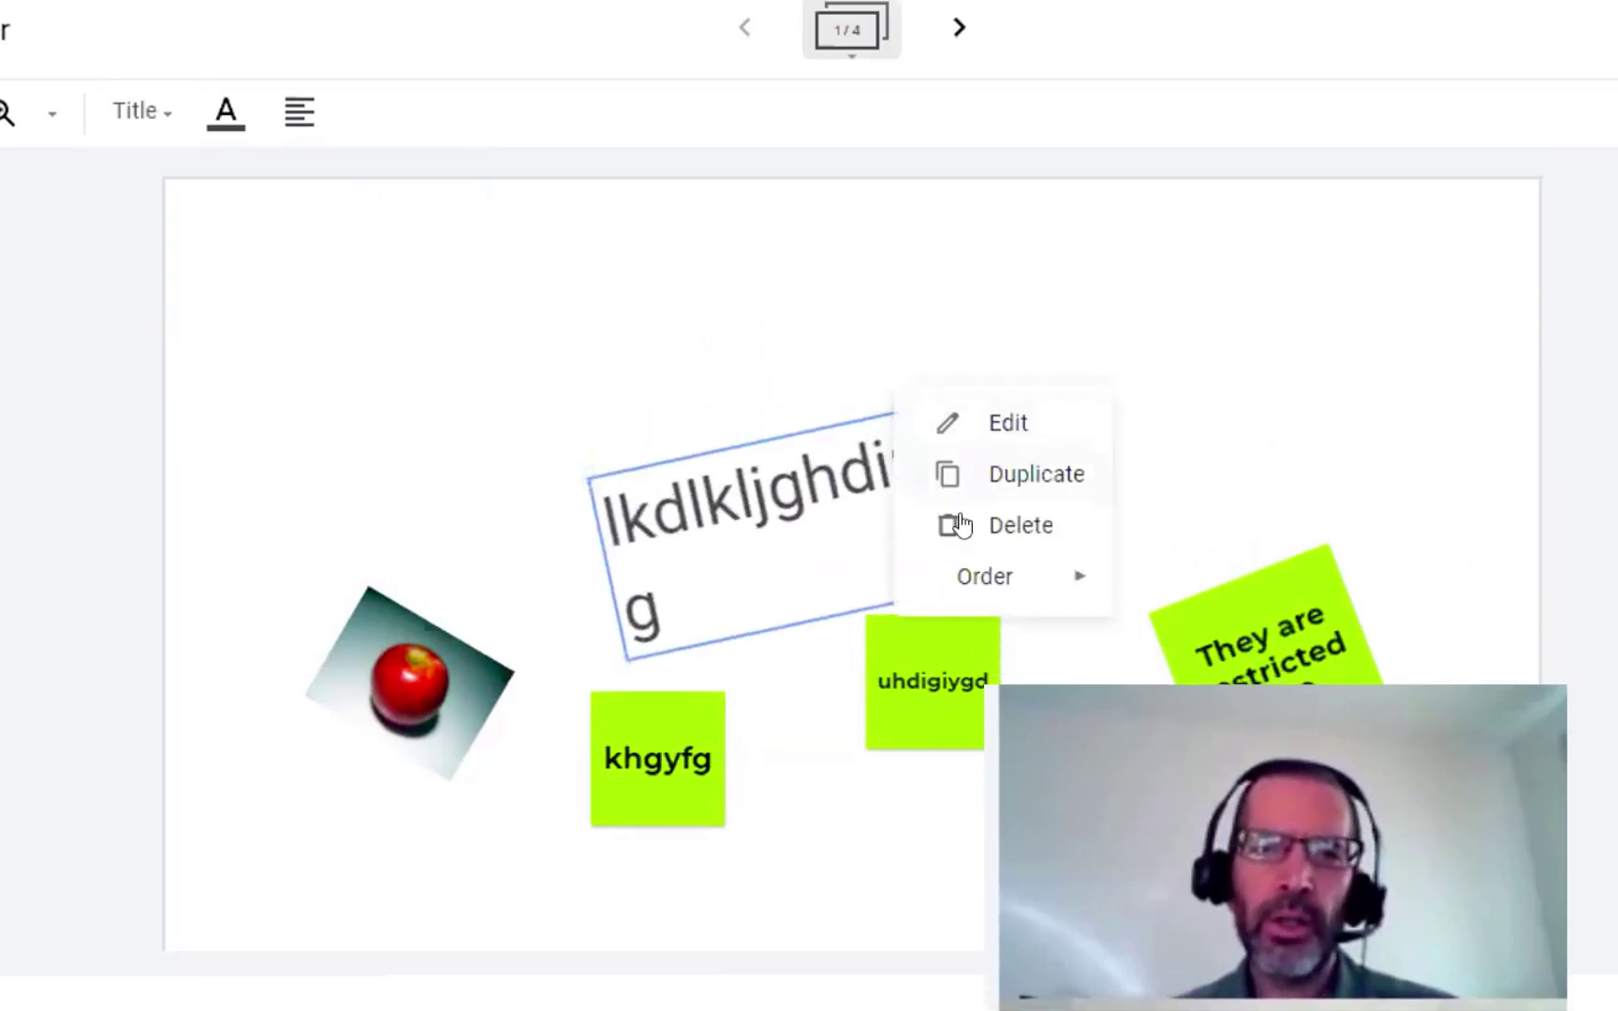
pyautogui.click(776, 468)
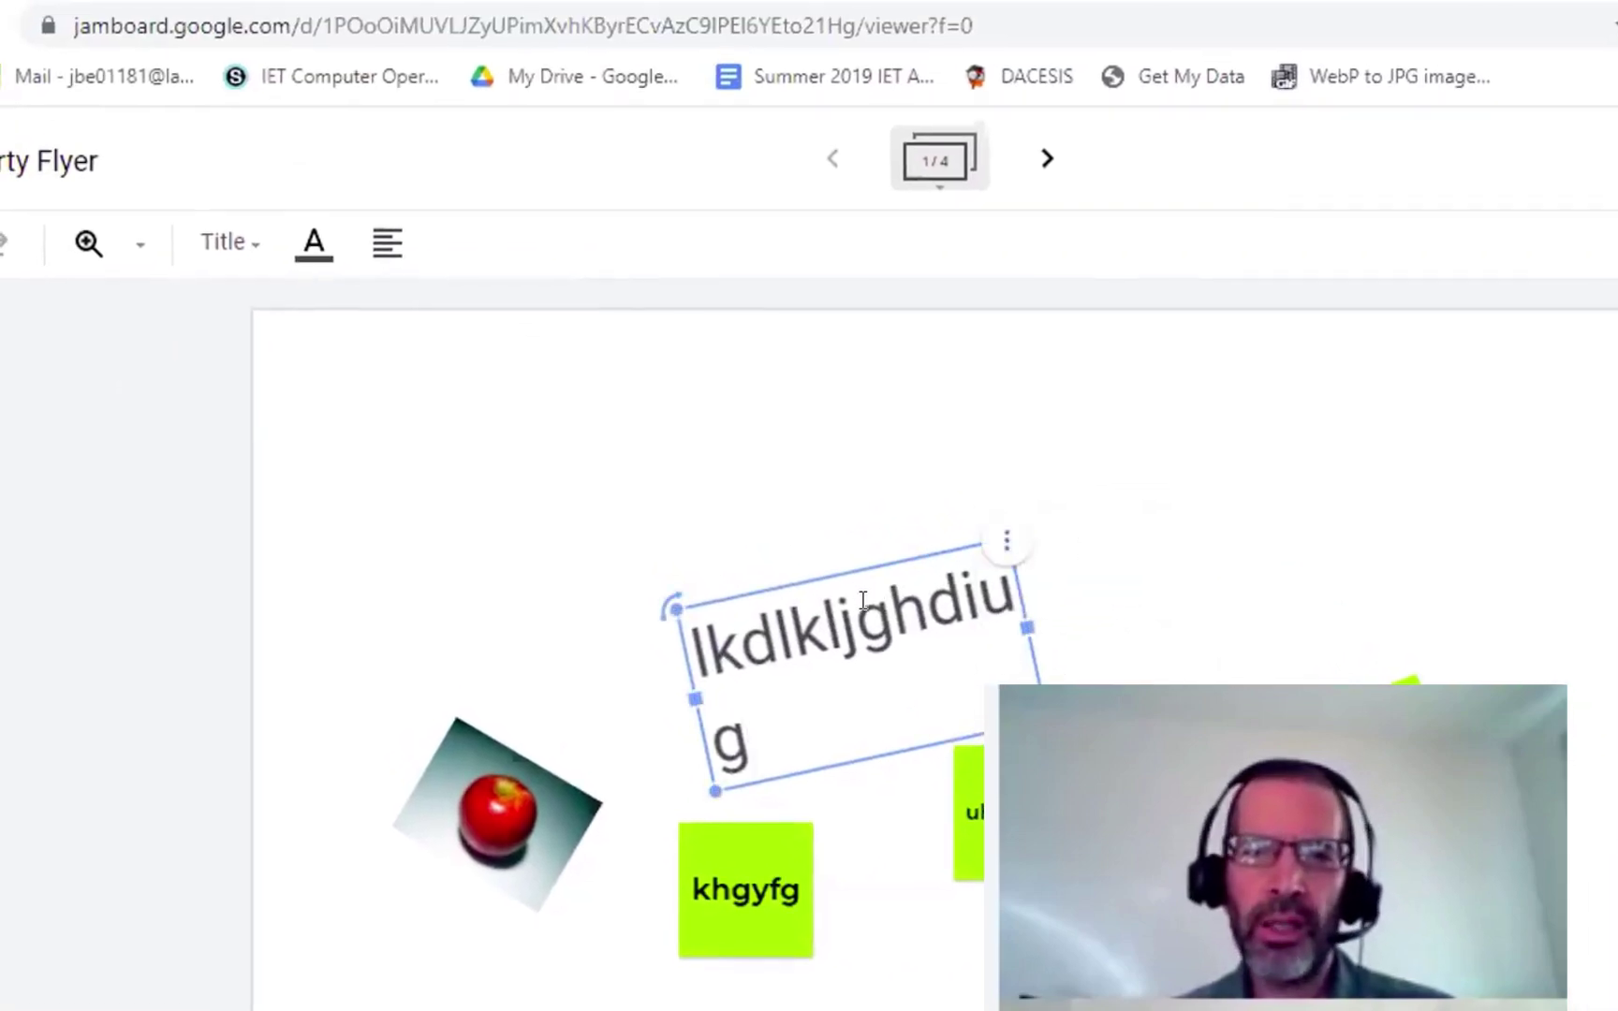
# - Shorten the tilted text to "lkd" and move the text box to the right, above the large tilted note
pyautogui.moveTo(753, 749); pyautogui.dragTo(781, 654)
pyautogui.press('BackSpace')
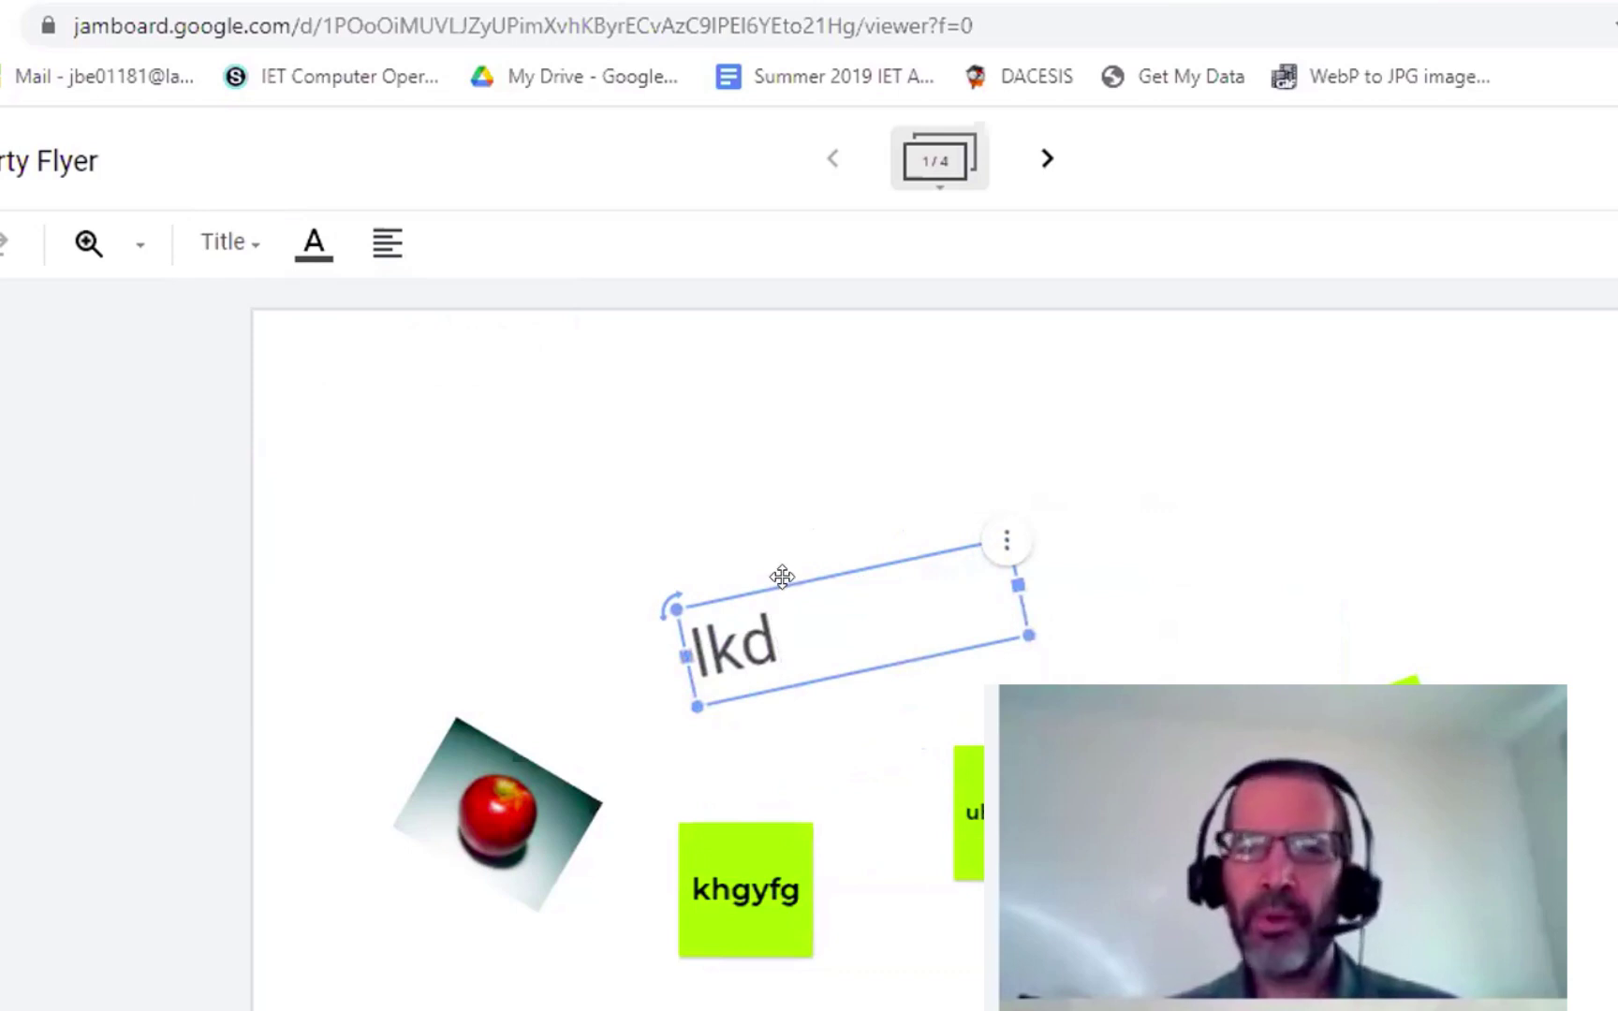
pyautogui.moveTo(782, 576); pyautogui.dragTo(1244, 497)
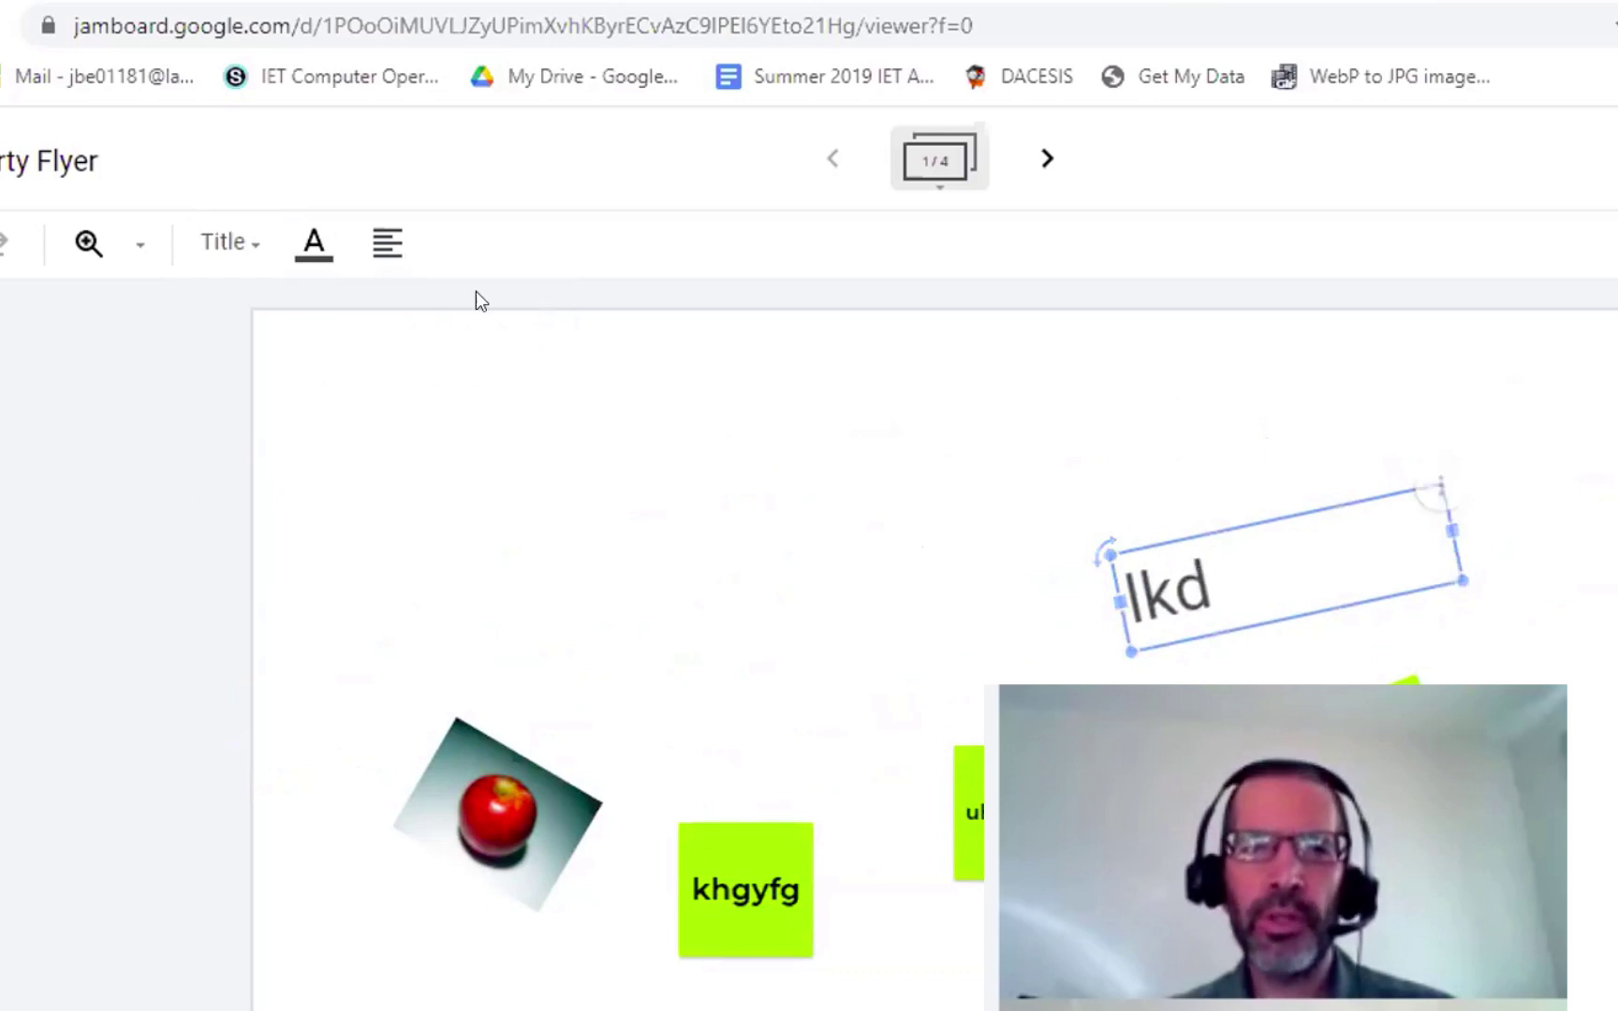
# - Try green and blue as the colour of the "lkd" text and settle on yellow
pyautogui.click(317, 249)
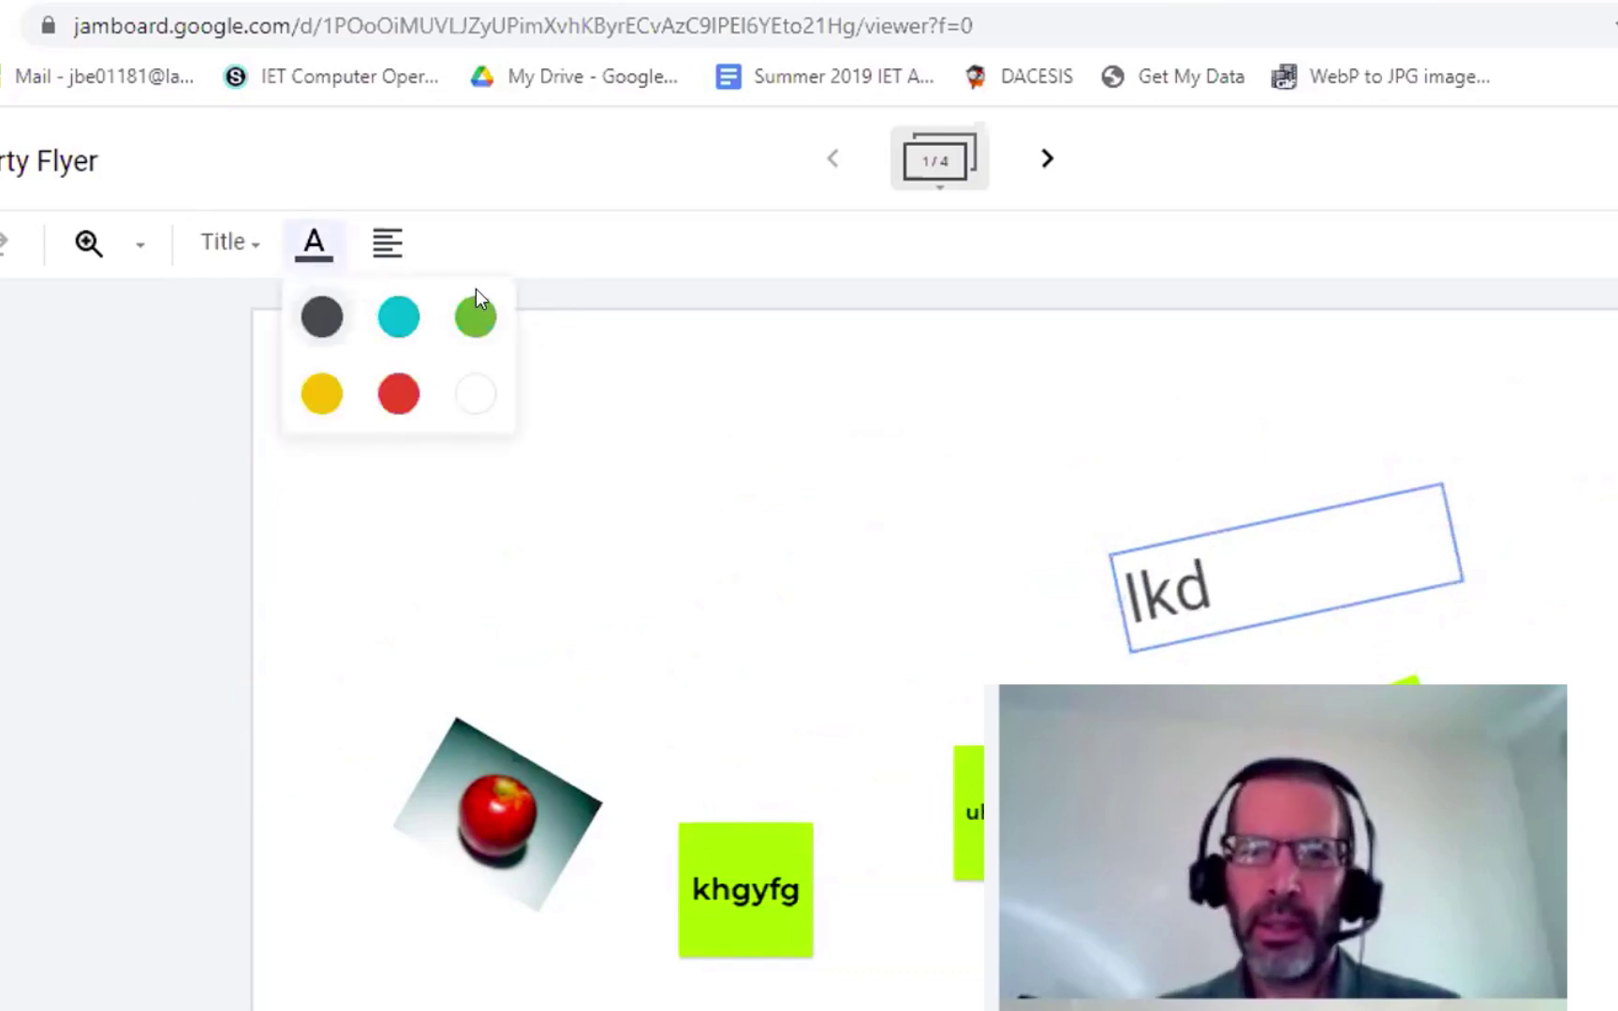
pyautogui.click(476, 315)
pyautogui.click(306, 263)
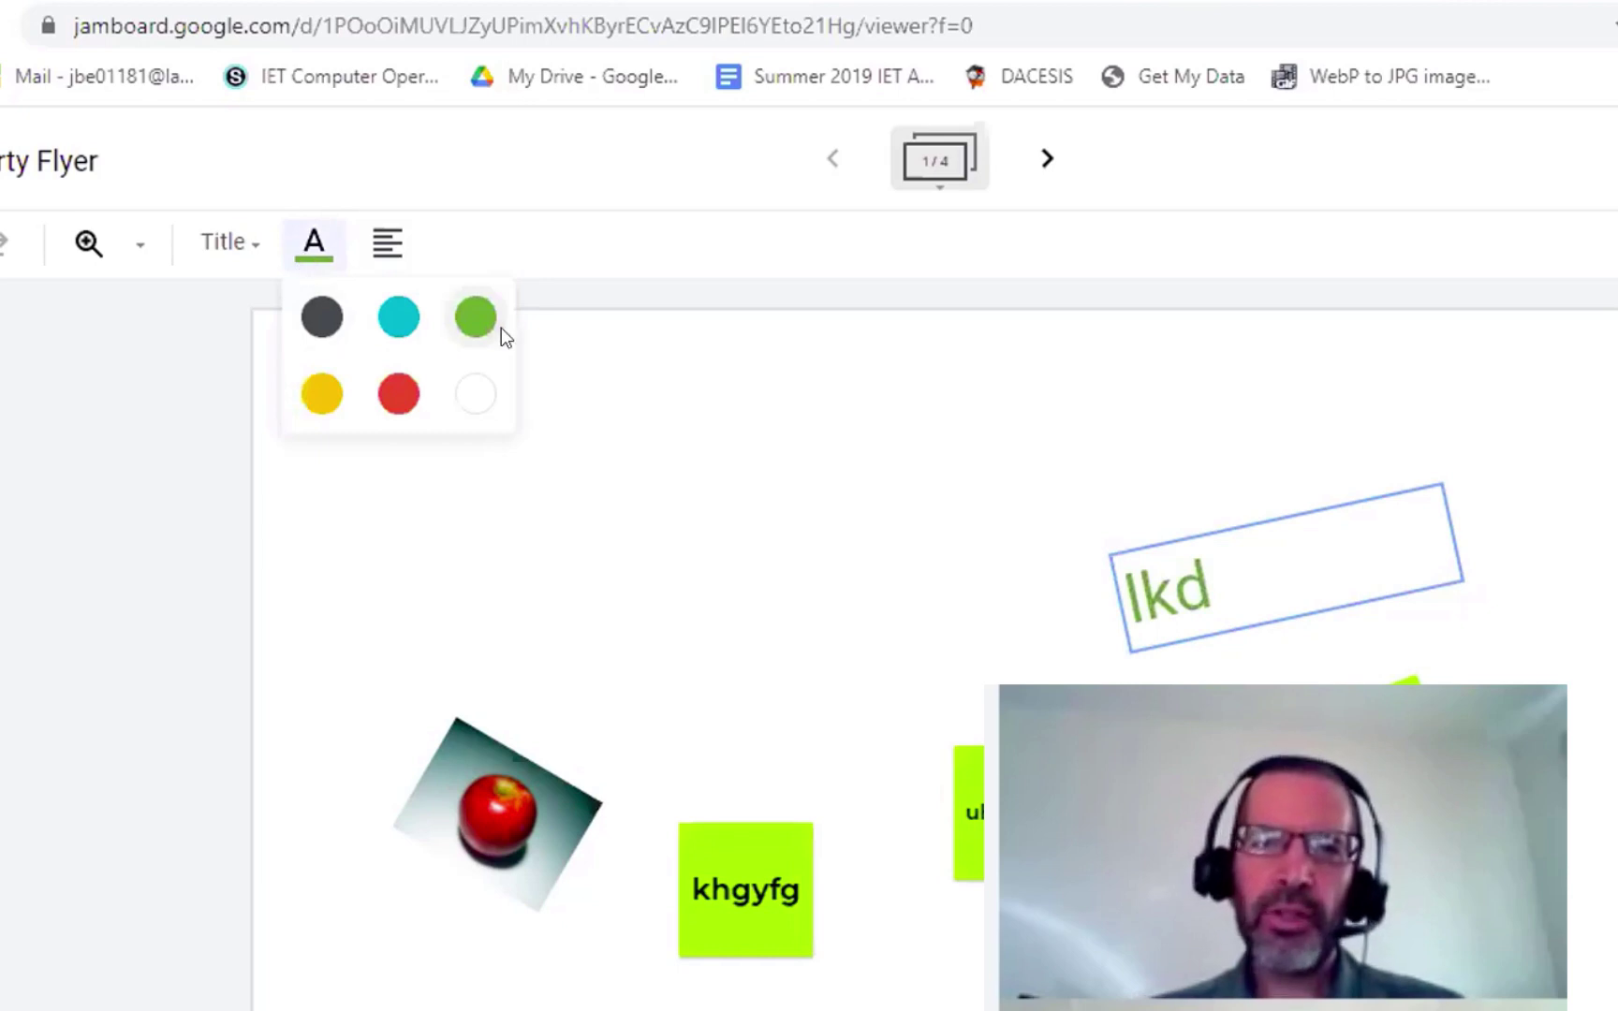
pyautogui.click(412, 330)
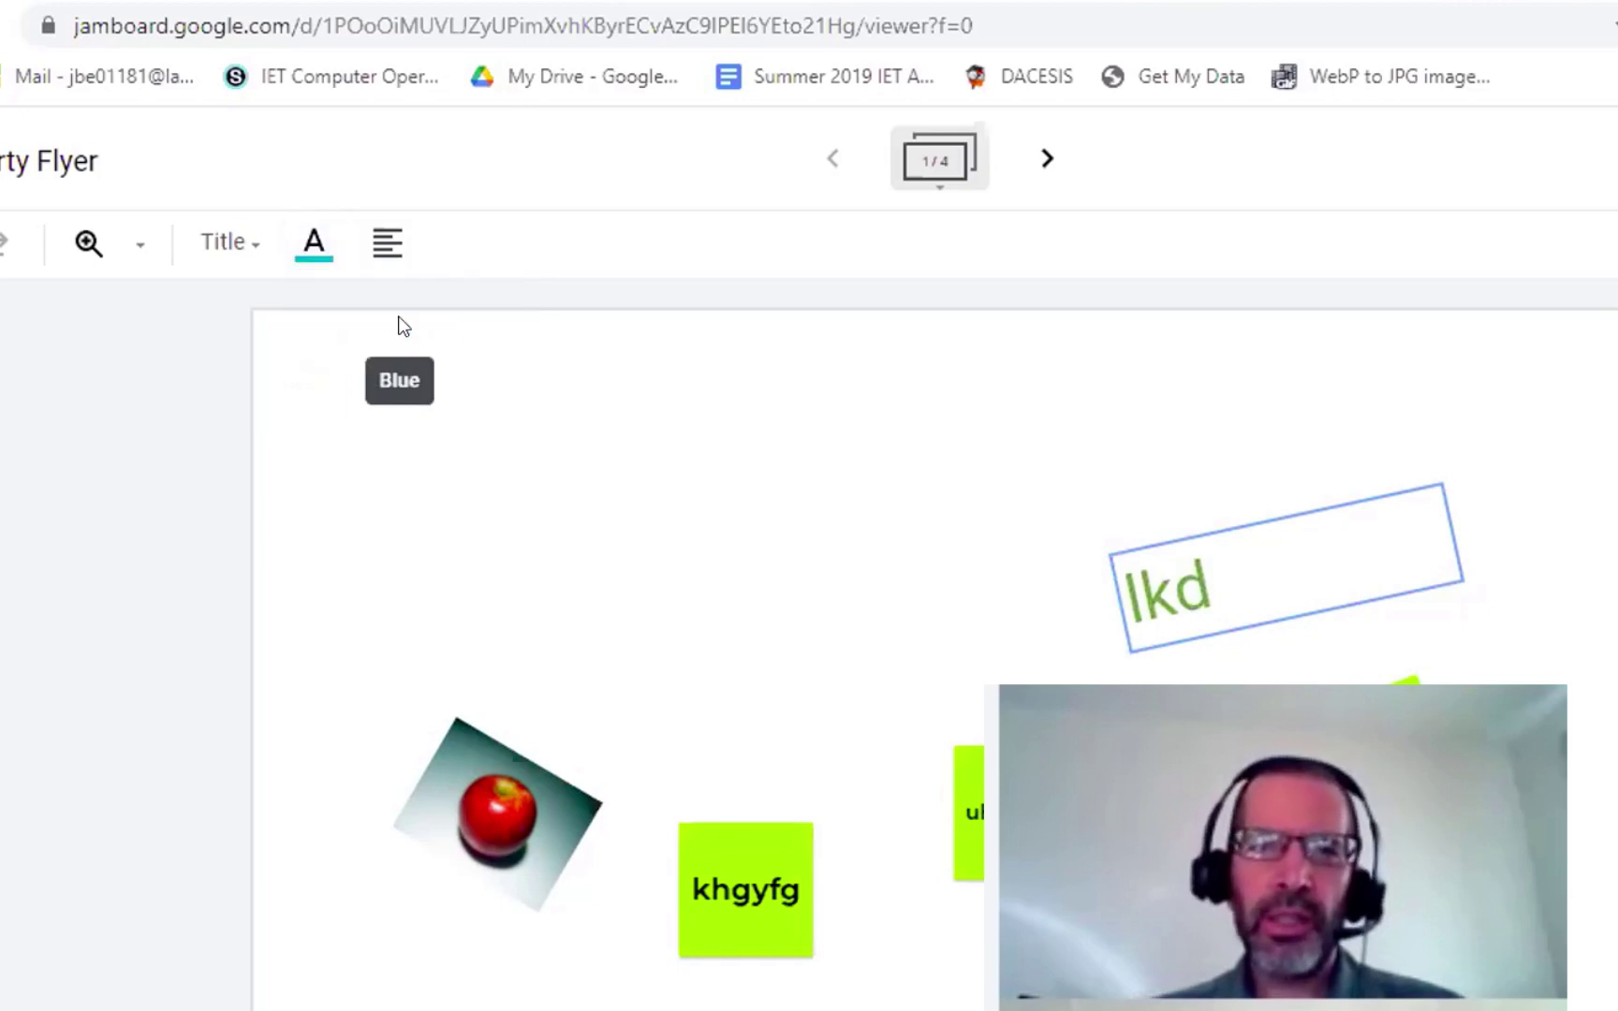
pyautogui.click(315, 266)
pyautogui.click(321, 393)
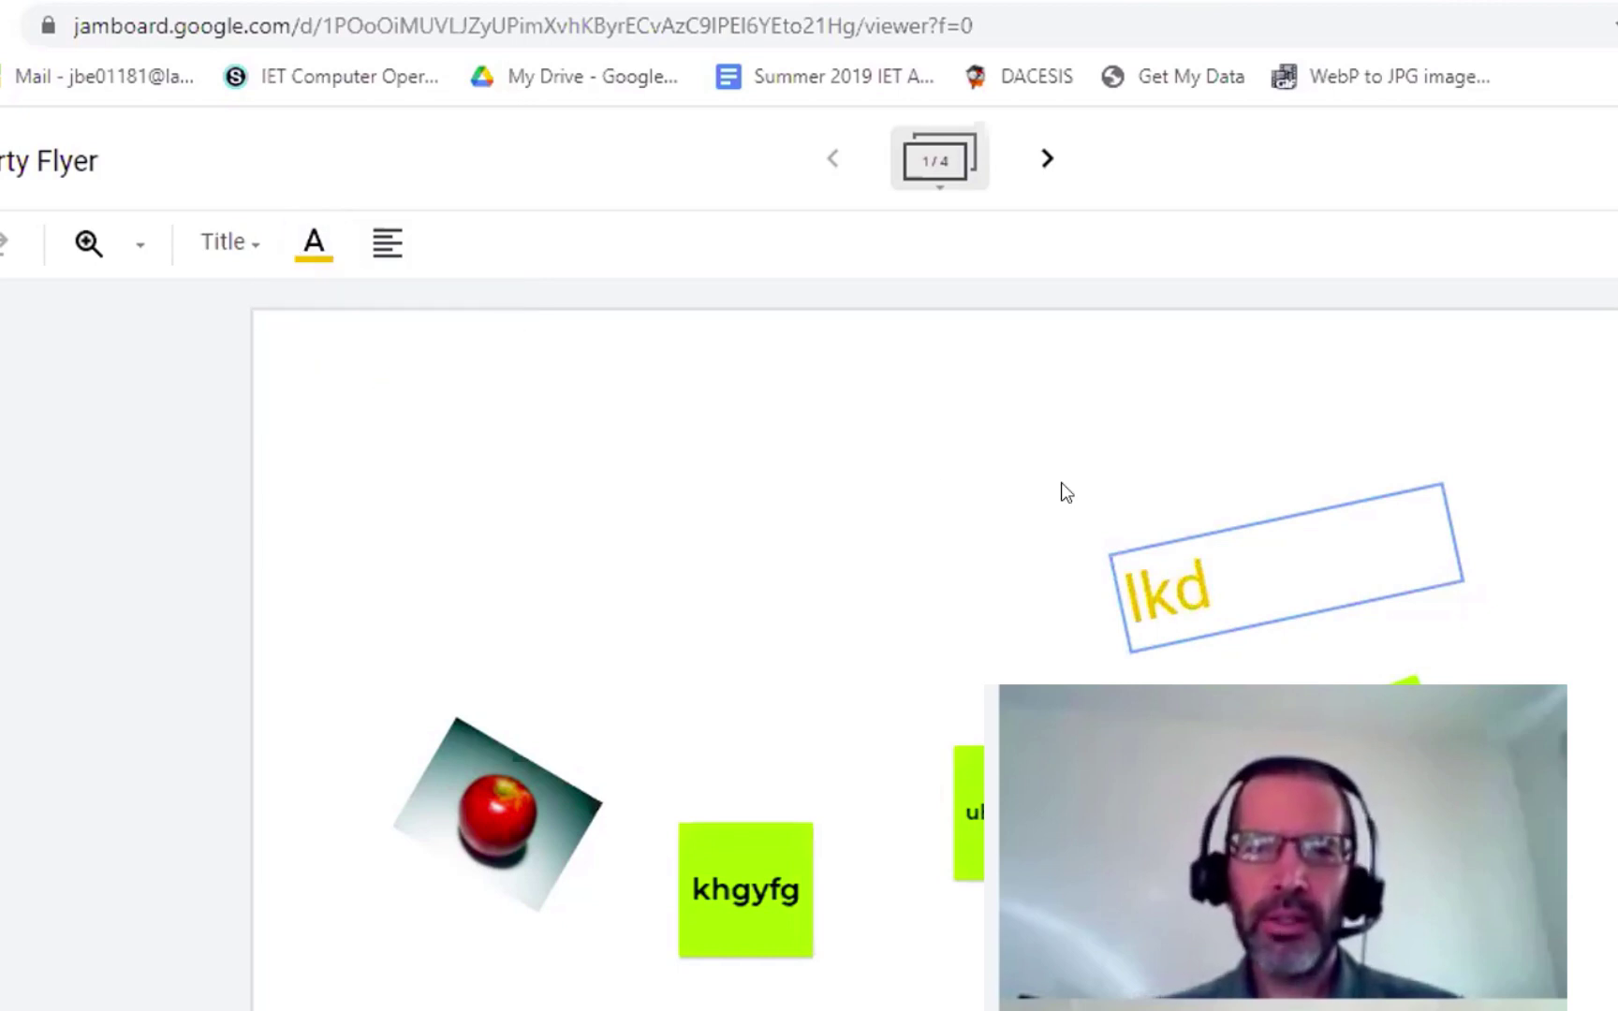
# - Move the "lkd" text box to the upper middle of the frame and straighten it to horizontal
pyautogui.moveTo(1225, 523); pyautogui.dragTo(860, 353)
pyautogui.moveTo(717, 349); pyautogui.dragTo(722, 340)
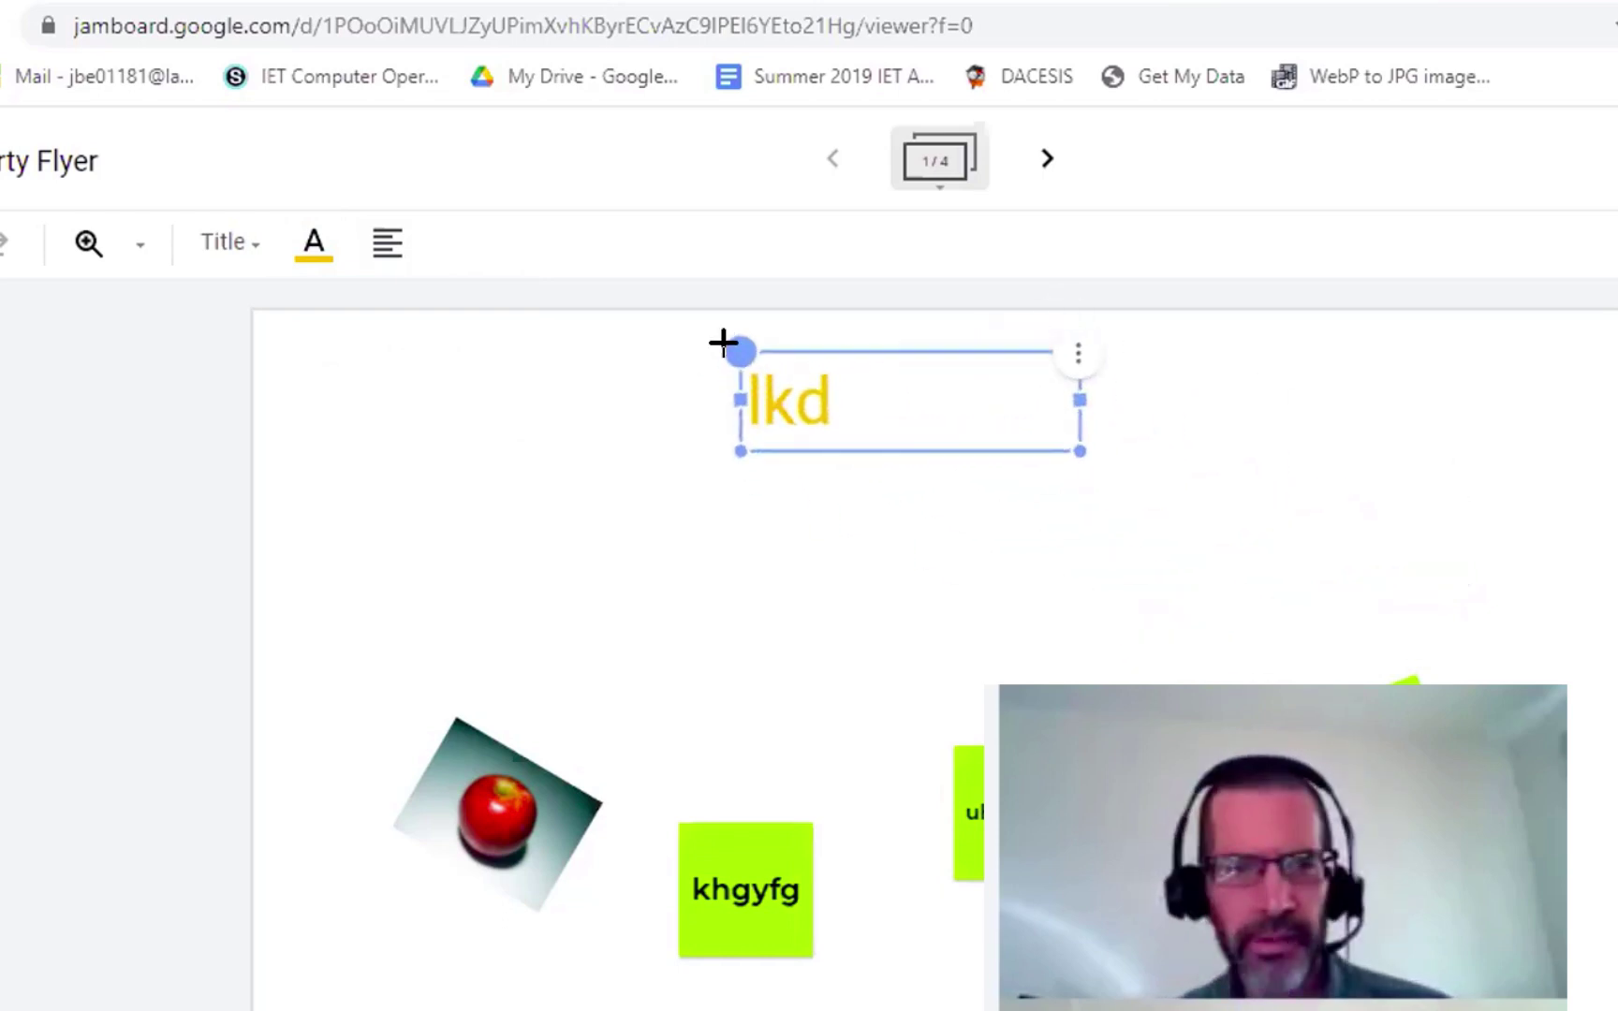
pyautogui.click(929, 444)
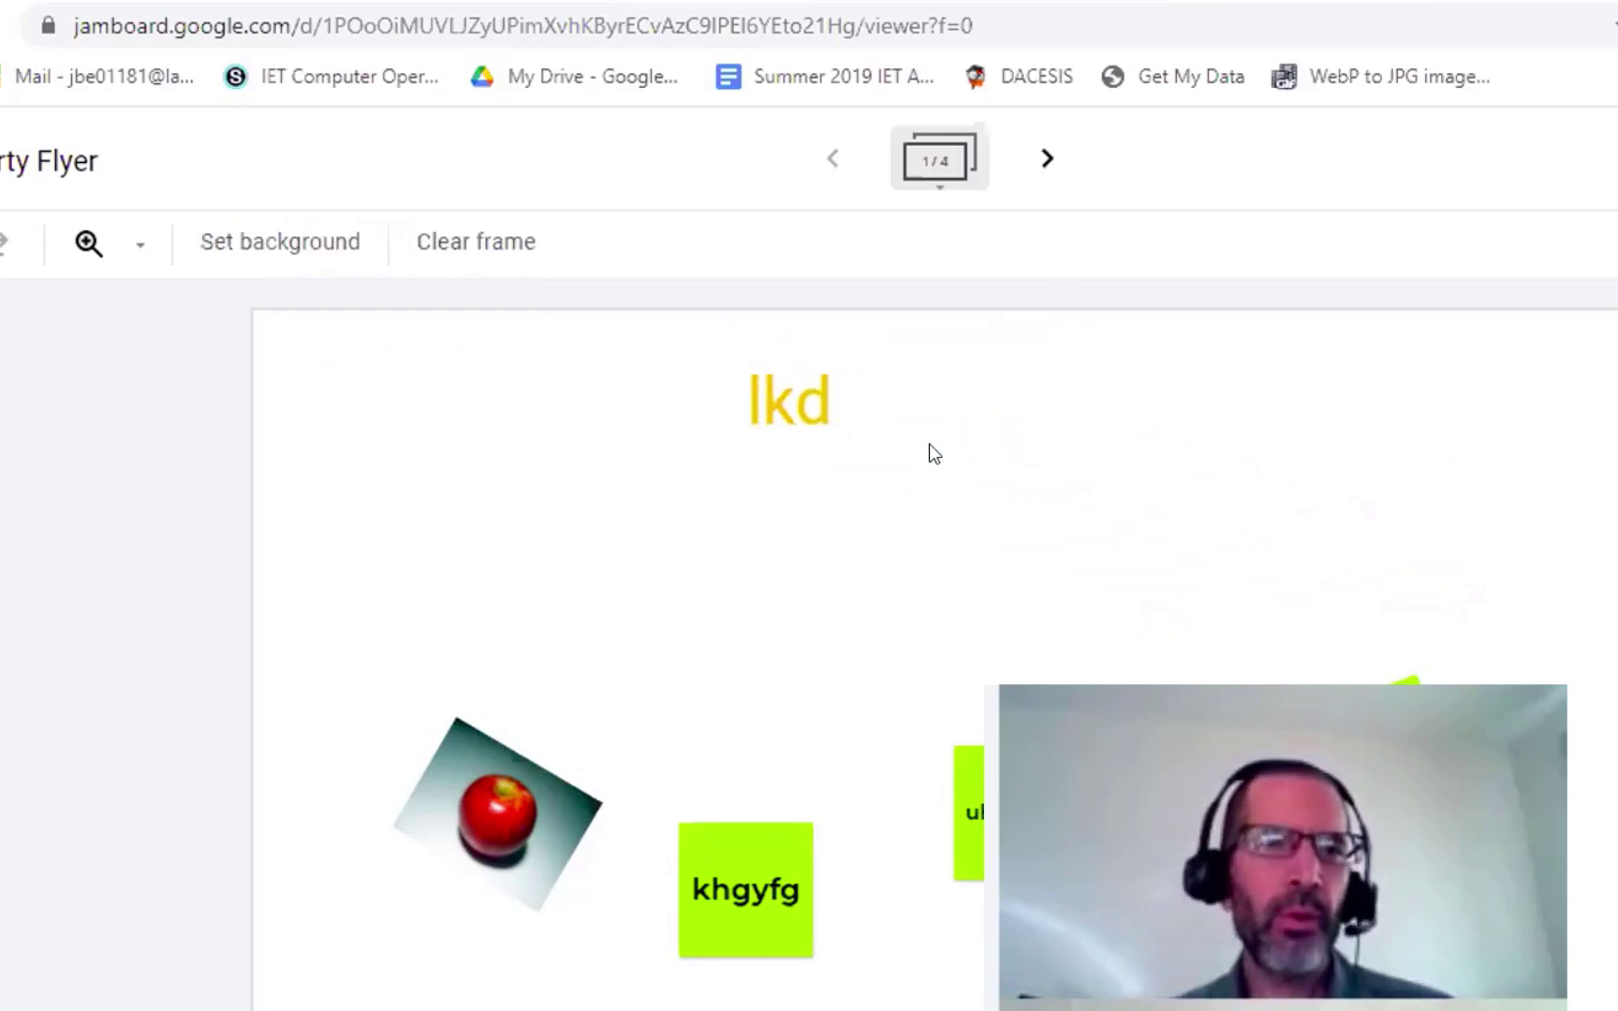
pyautogui.click(736, 393)
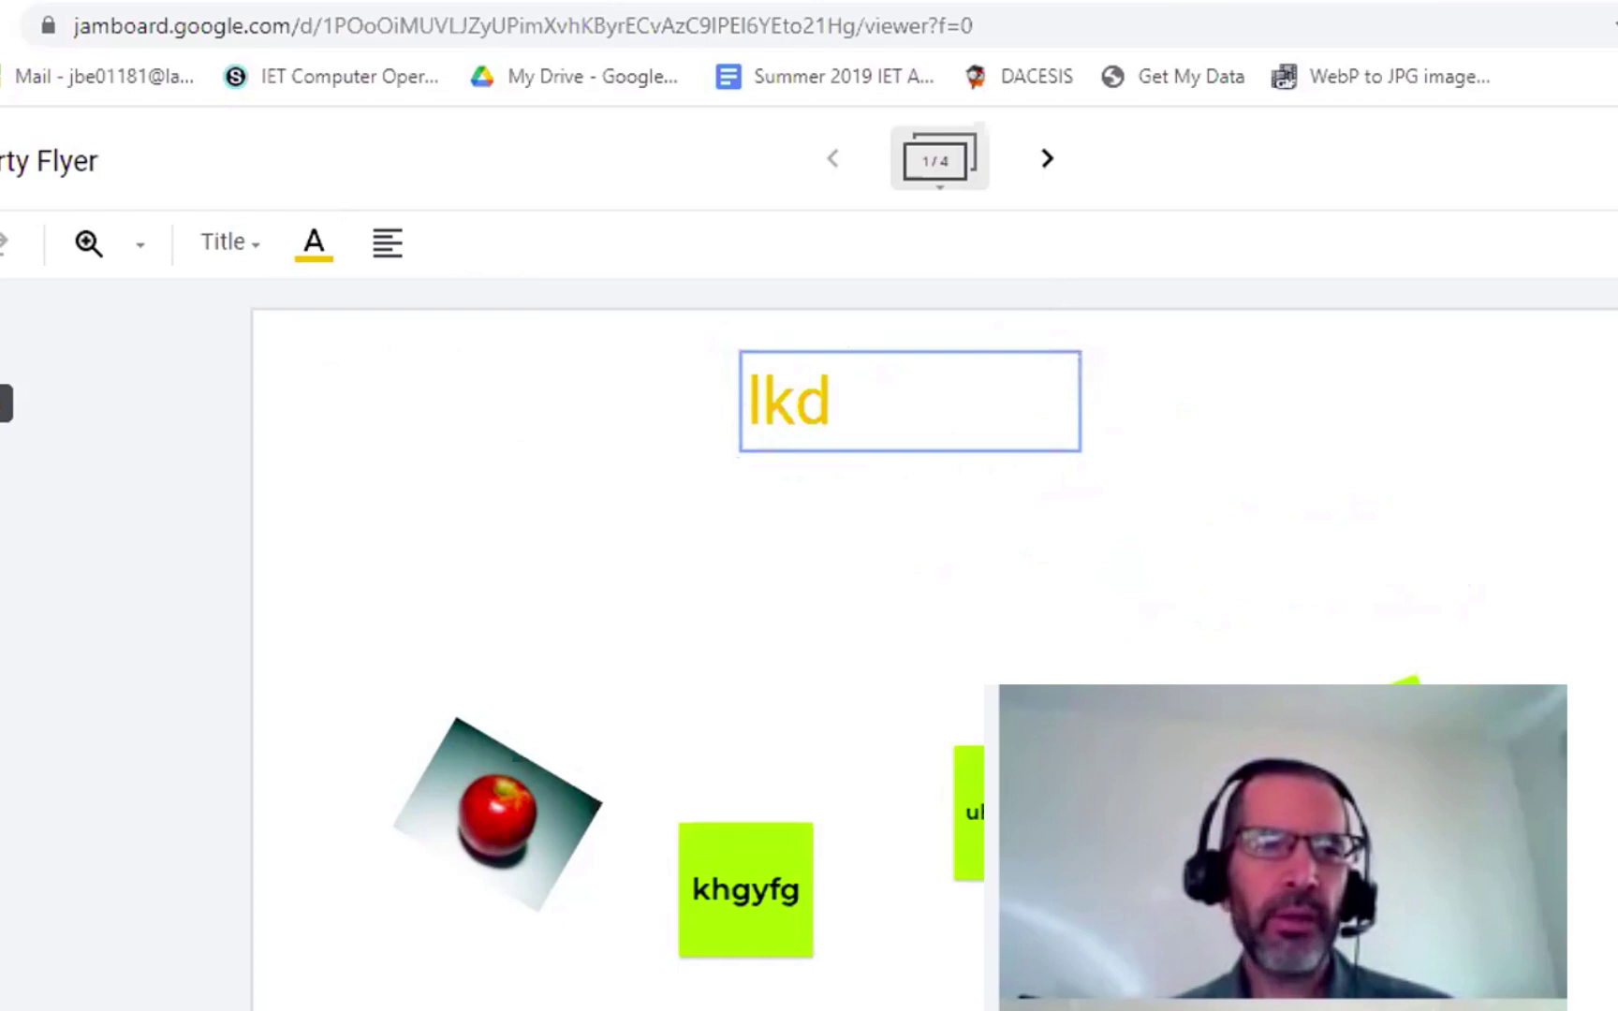
# - Scribble freehand turquoise pen strokes in the empty area below the "lkd" text
pyautogui.click(99, 345)
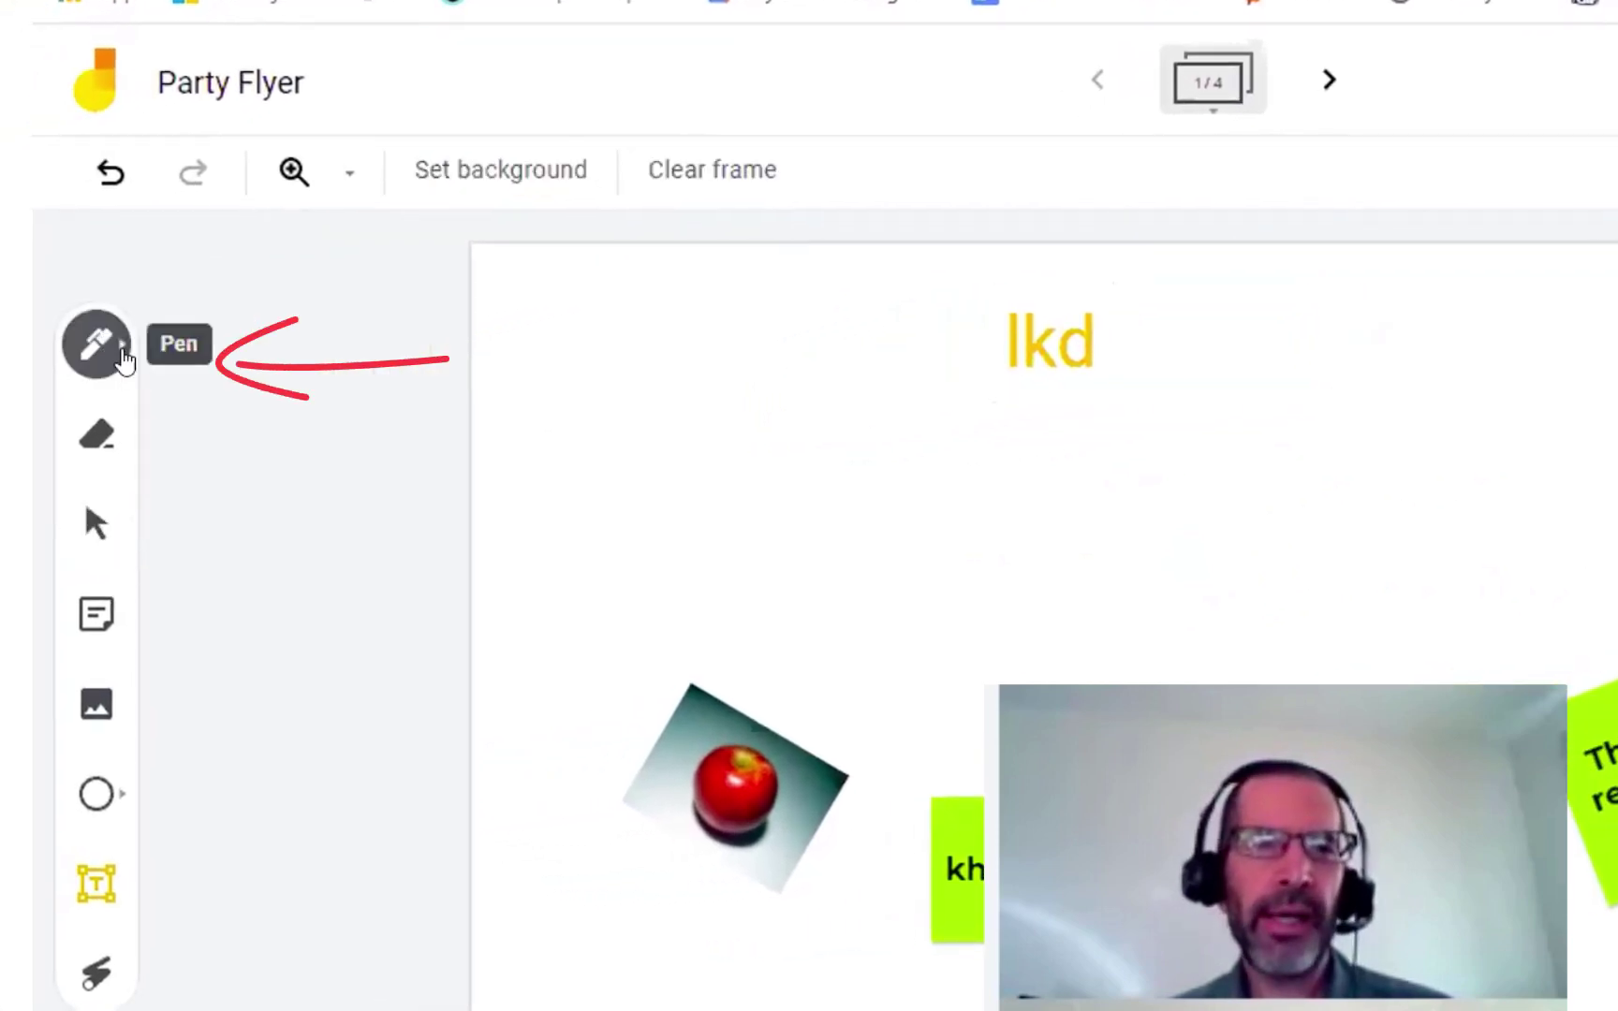
pyautogui.click(116, 355)
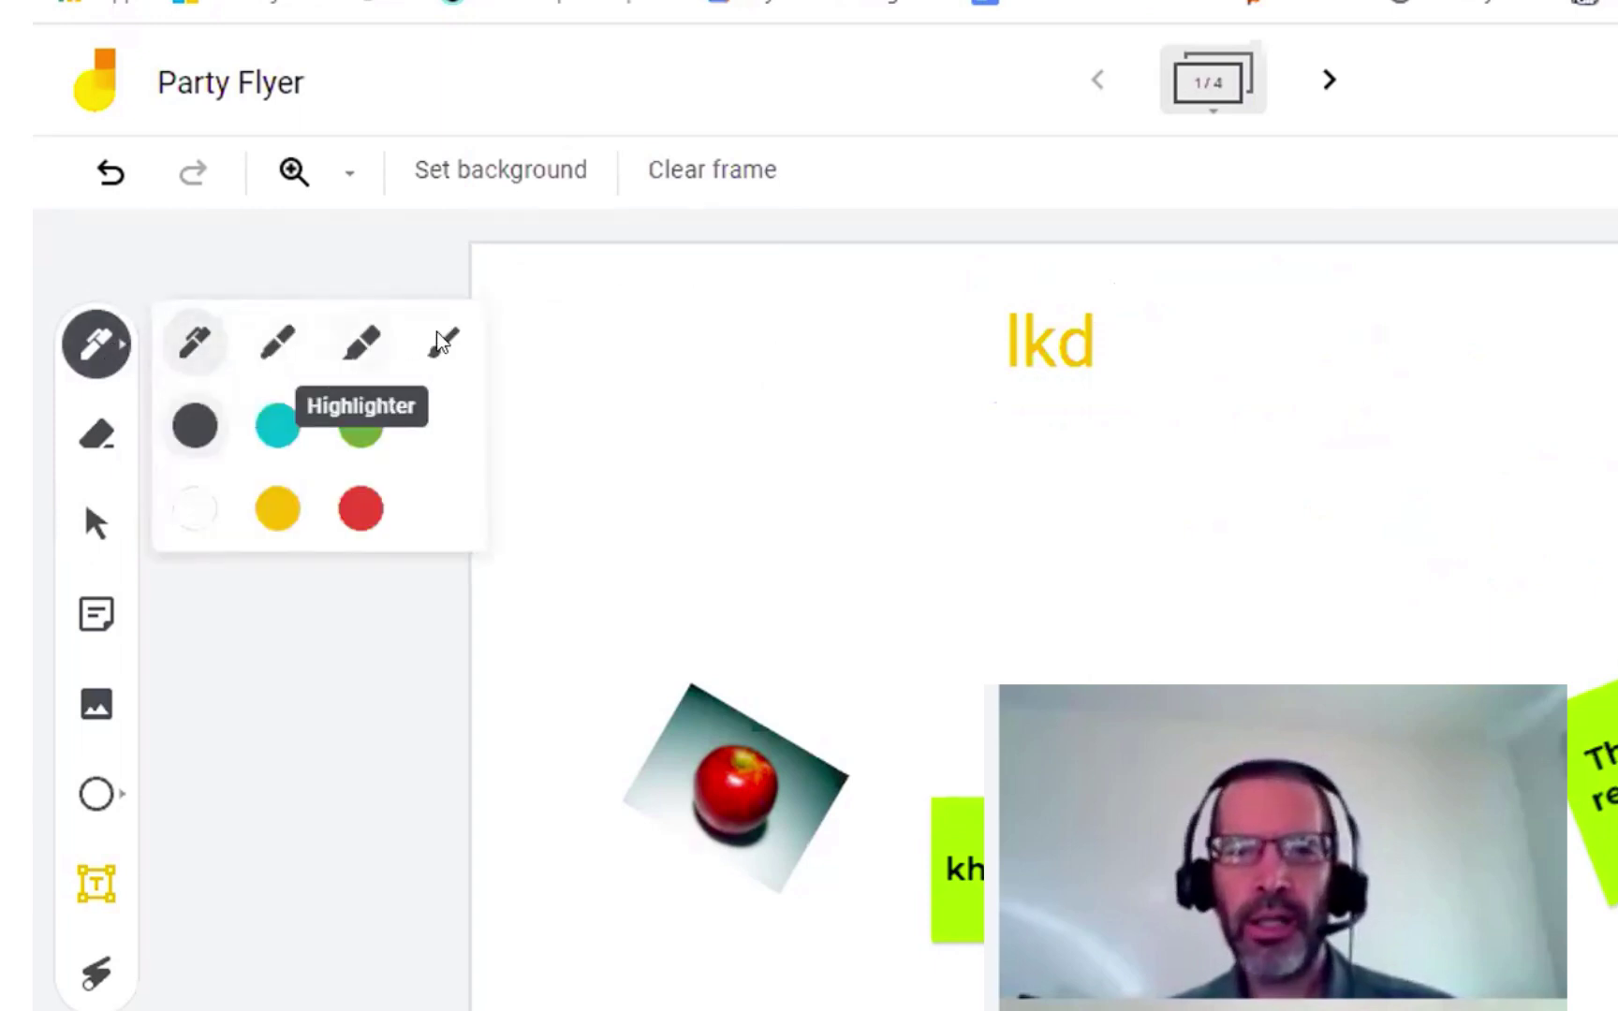
pyautogui.click(277, 428)
pyautogui.moveTo(774, 585)
pyautogui.mouseDown()
pyautogui.moveTo(700, 578)
pyautogui.moveTo(845, 535)
pyautogui.moveTo(1264, 506)
pyautogui.moveTo(1126, 478)
pyautogui.mouseUp()
pyautogui.moveTo(968, 447)
pyautogui.mouseDown()
pyautogui.moveTo(856, 545)
pyautogui.moveTo(840, 493)
pyautogui.moveTo(885, 419)
pyautogui.moveTo(836, 421)
pyautogui.moveTo(914, 421)
pyautogui.mouseUp()
# - Try the eraser on the turquoise scribbles and undo the drawing
pyautogui.click(97, 436)
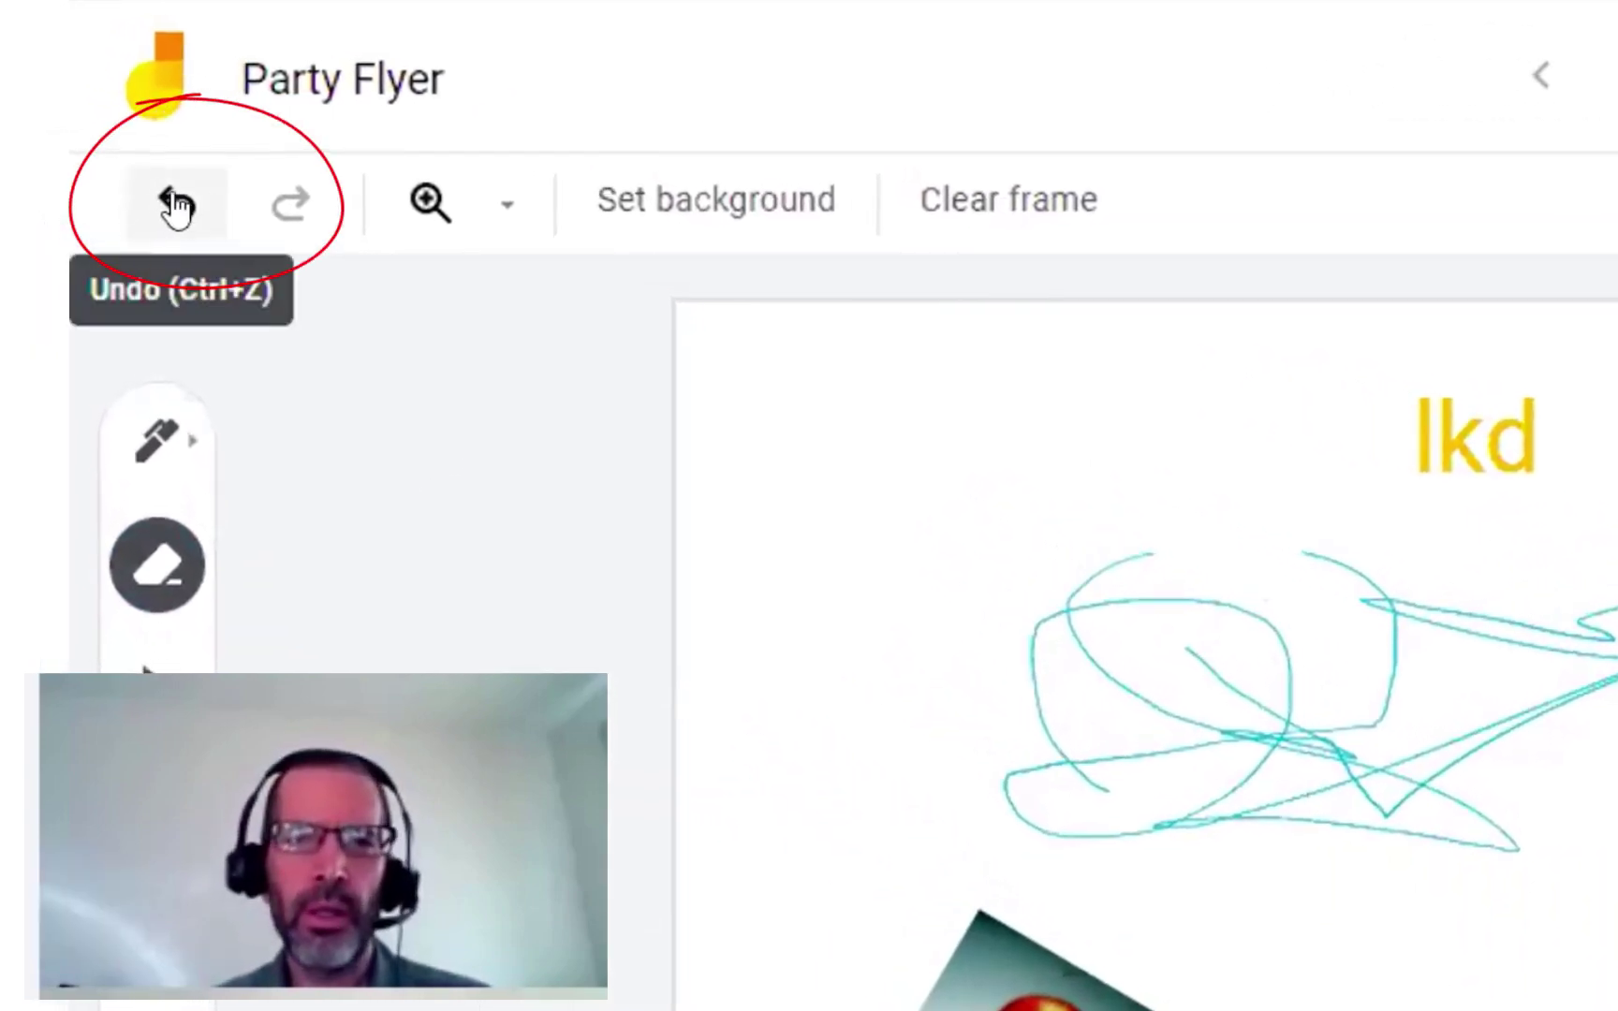
pyautogui.click(175, 206)
pyautogui.click(175, 206)
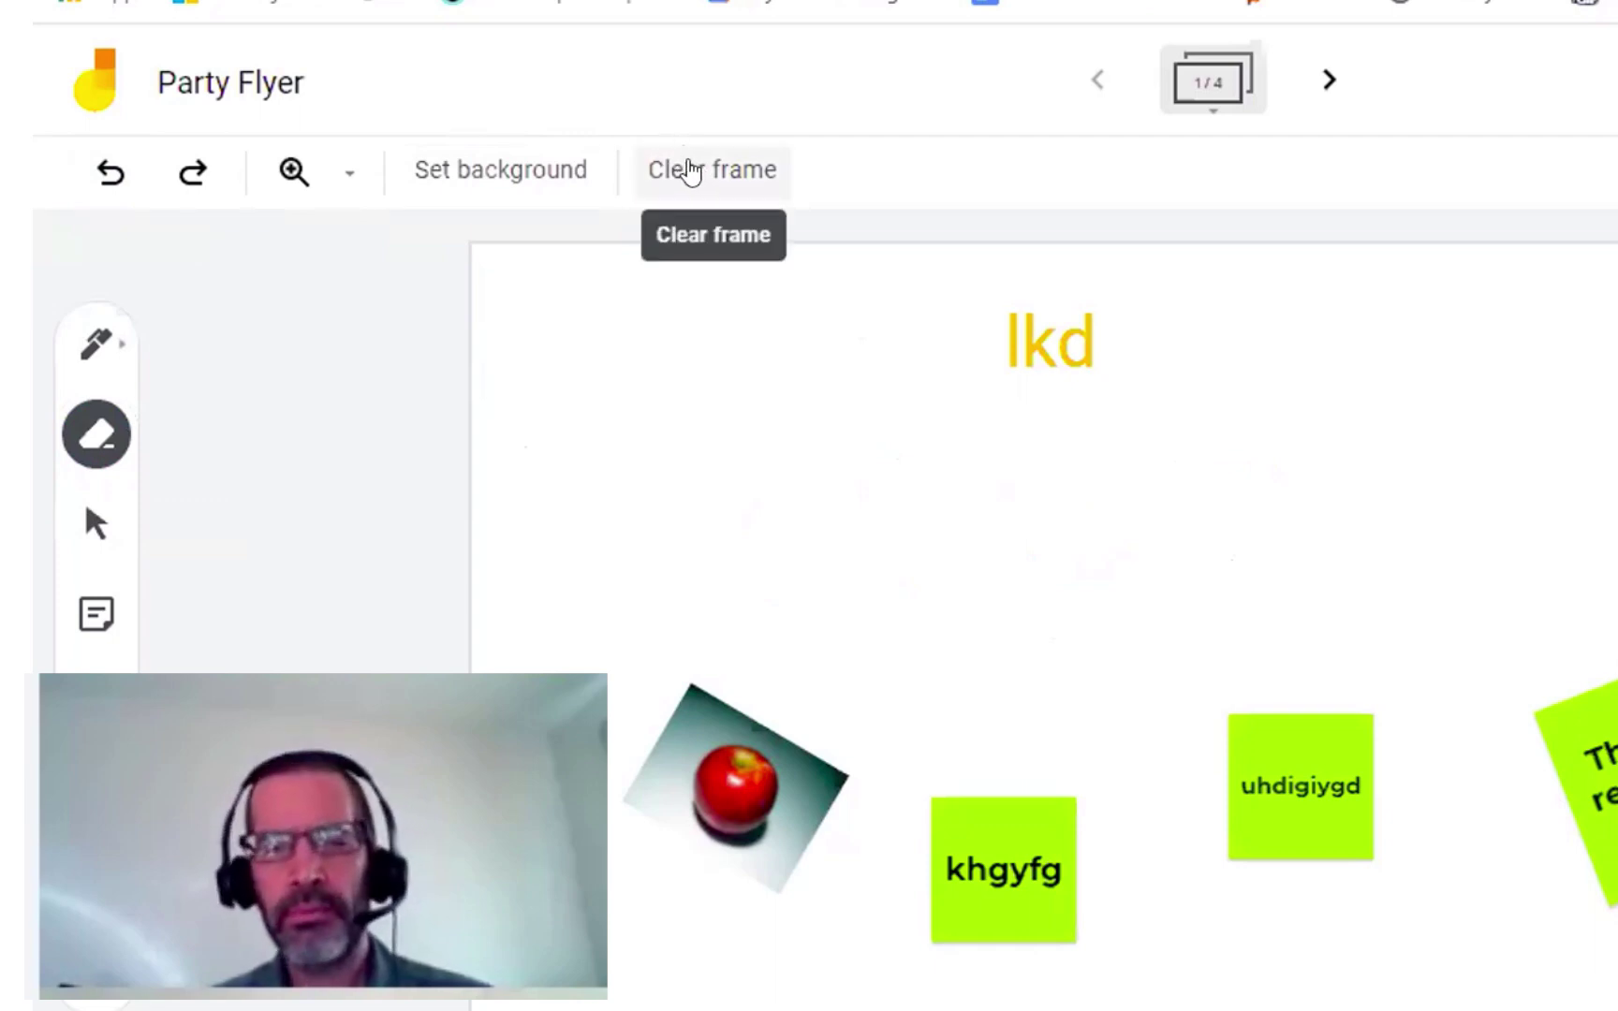
# - Clear the whole frame, undo the clearing and deselect the "lkd" text box
pyautogui.click(690, 171)
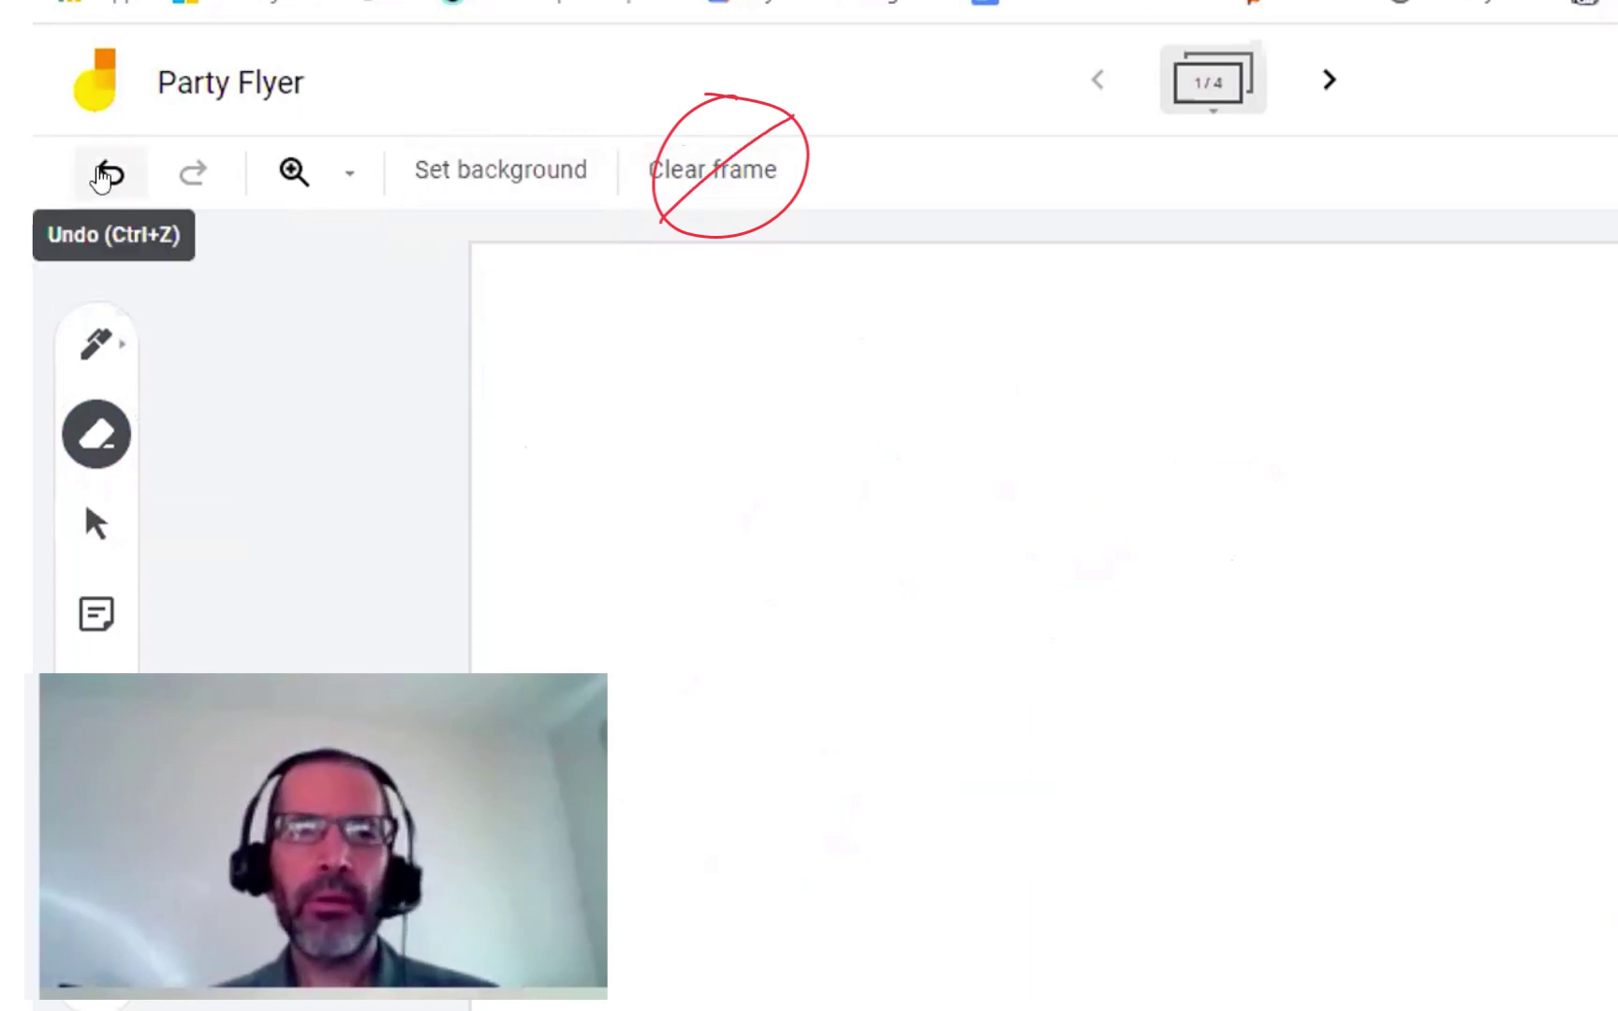
pyautogui.click(105, 174)
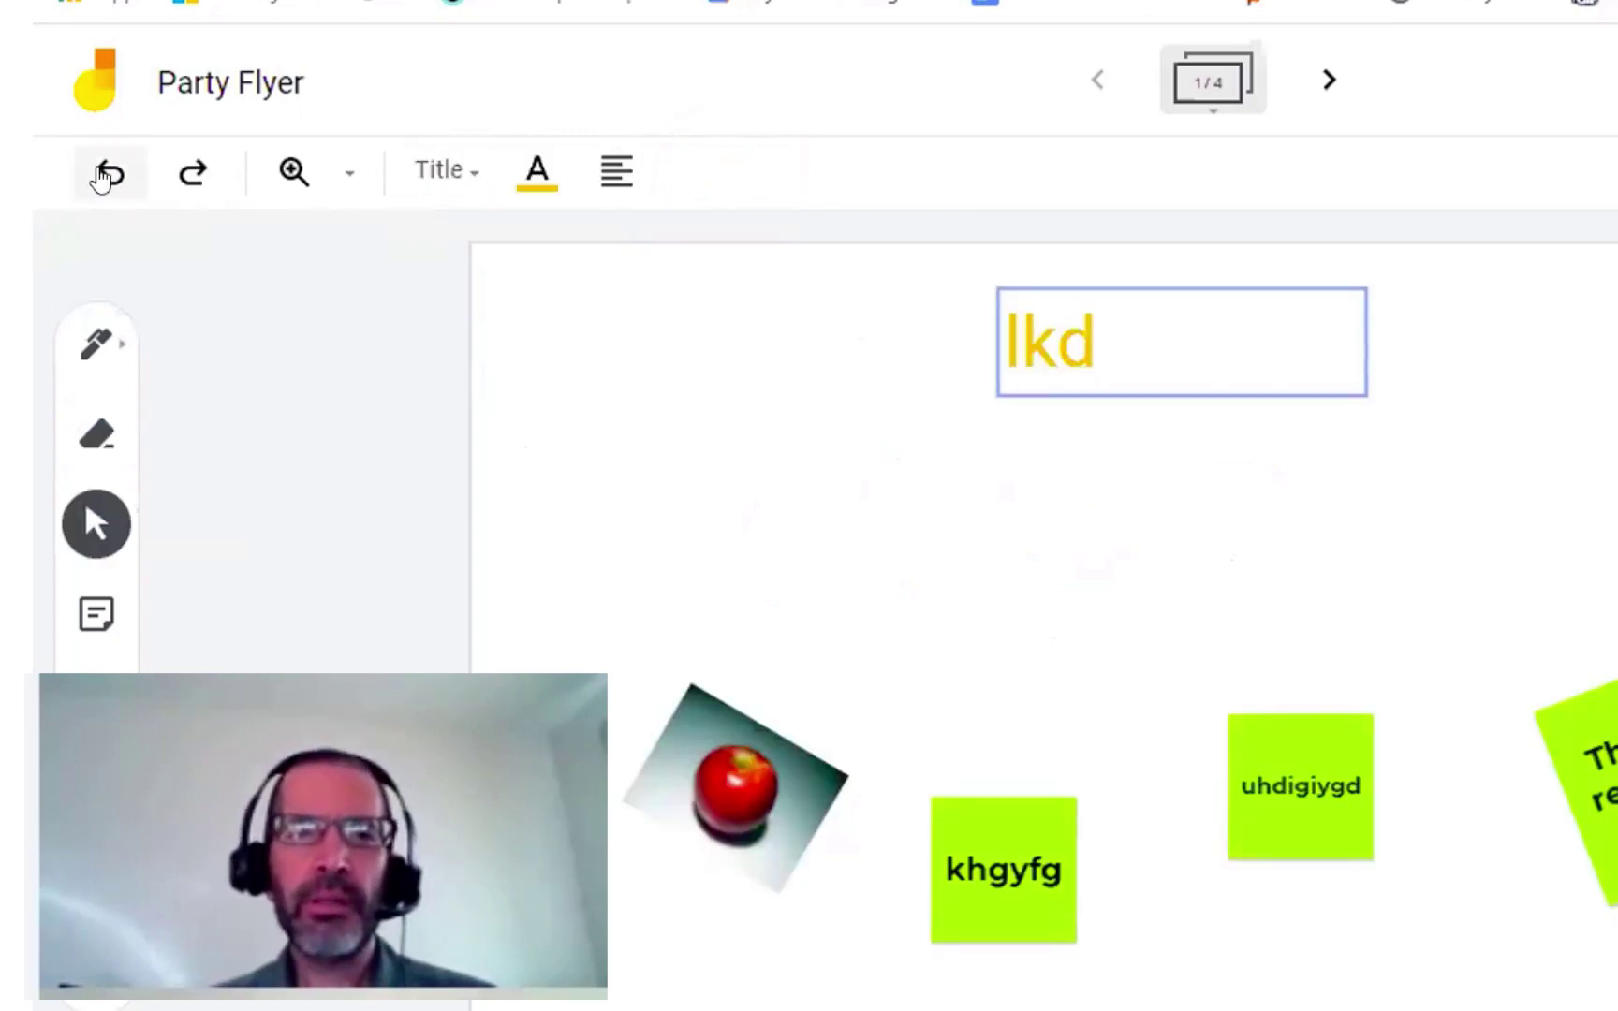
pyautogui.click(855, 508)
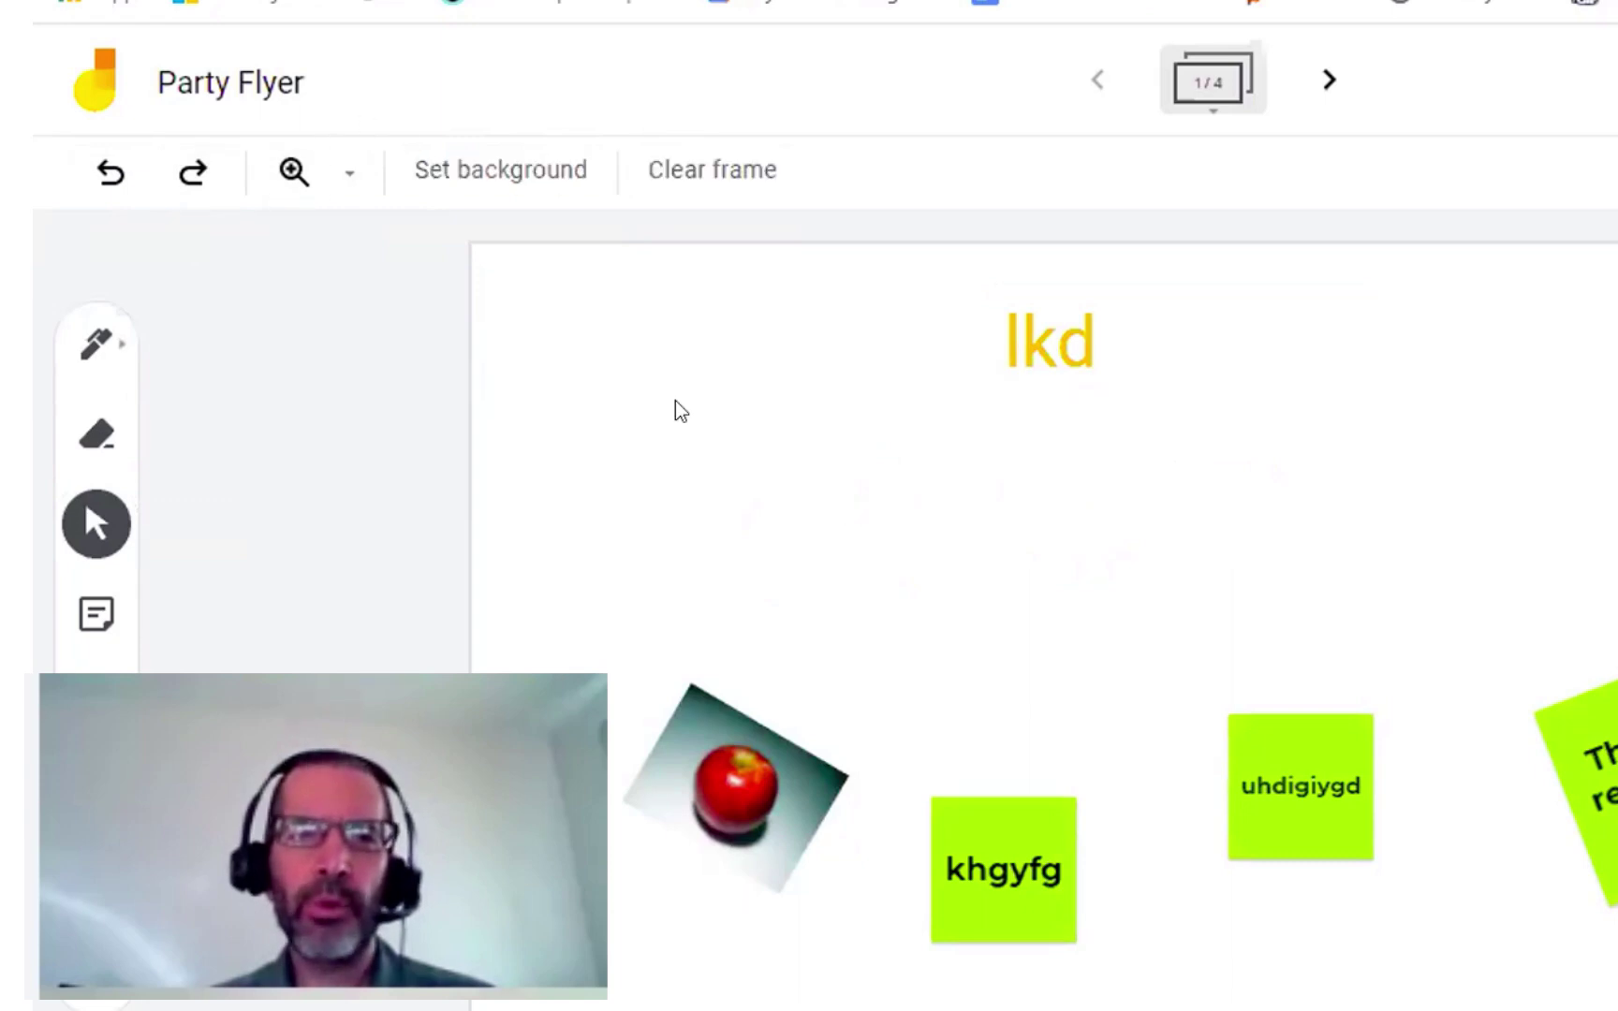
# - Try the black, blue, grey graph and lined backgrounds on the frame and return to plain white
pyautogui.click(491, 178)
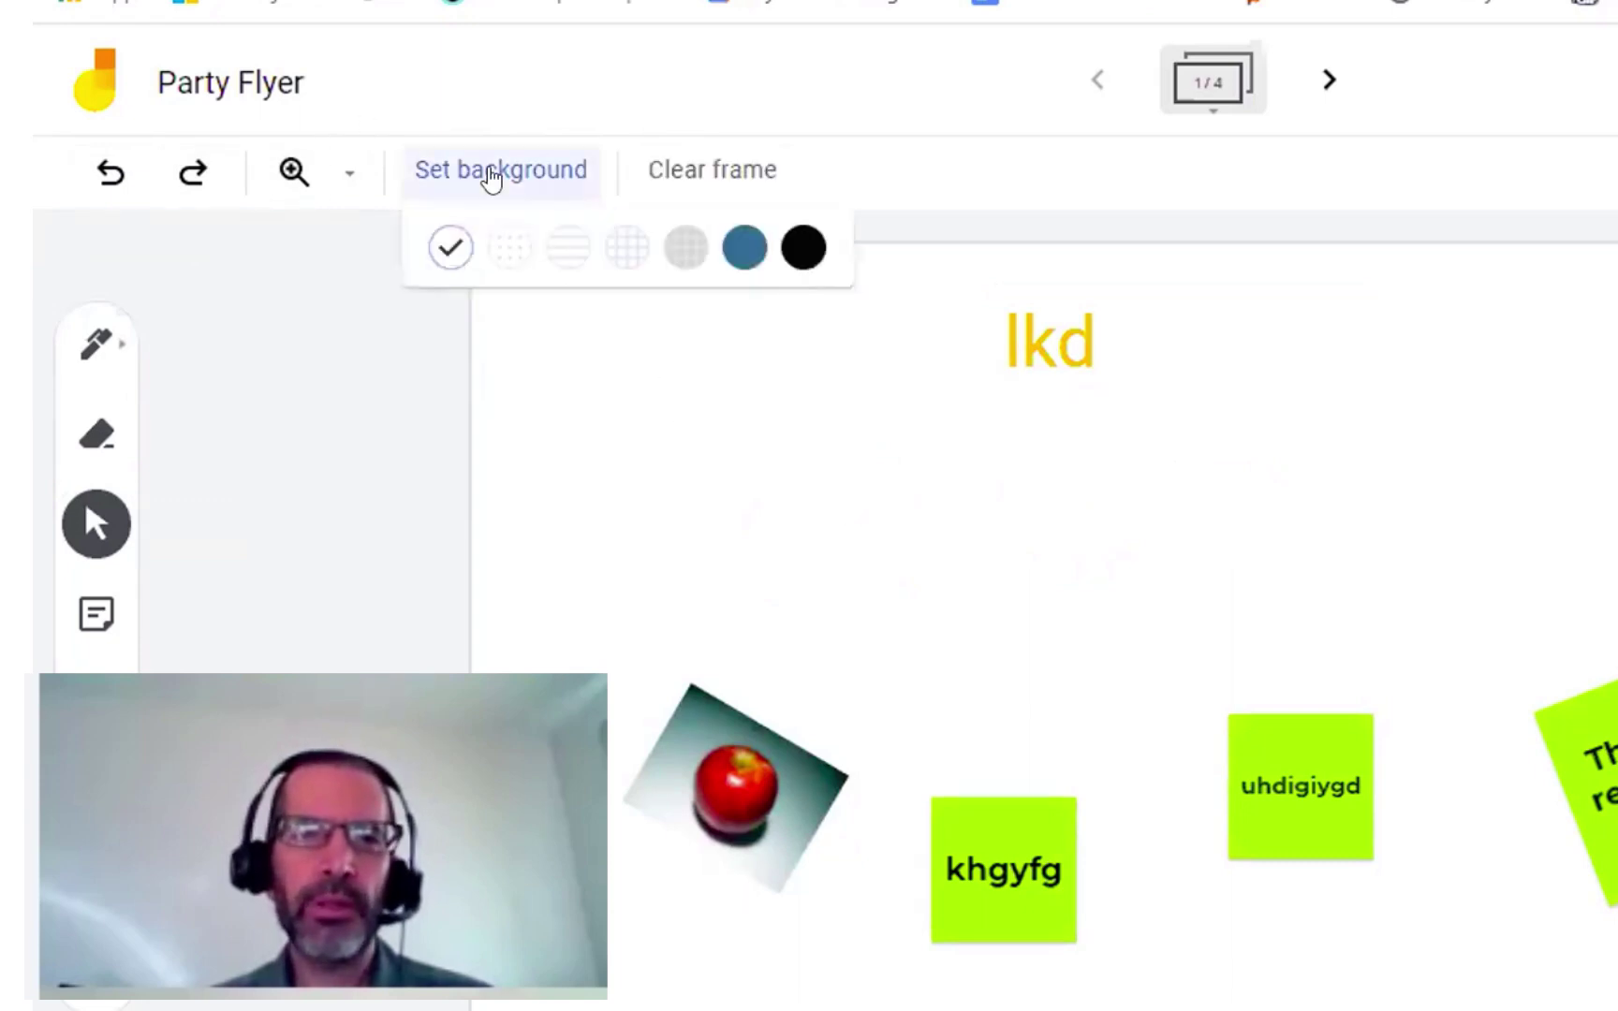
pyautogui.click(799, 249)
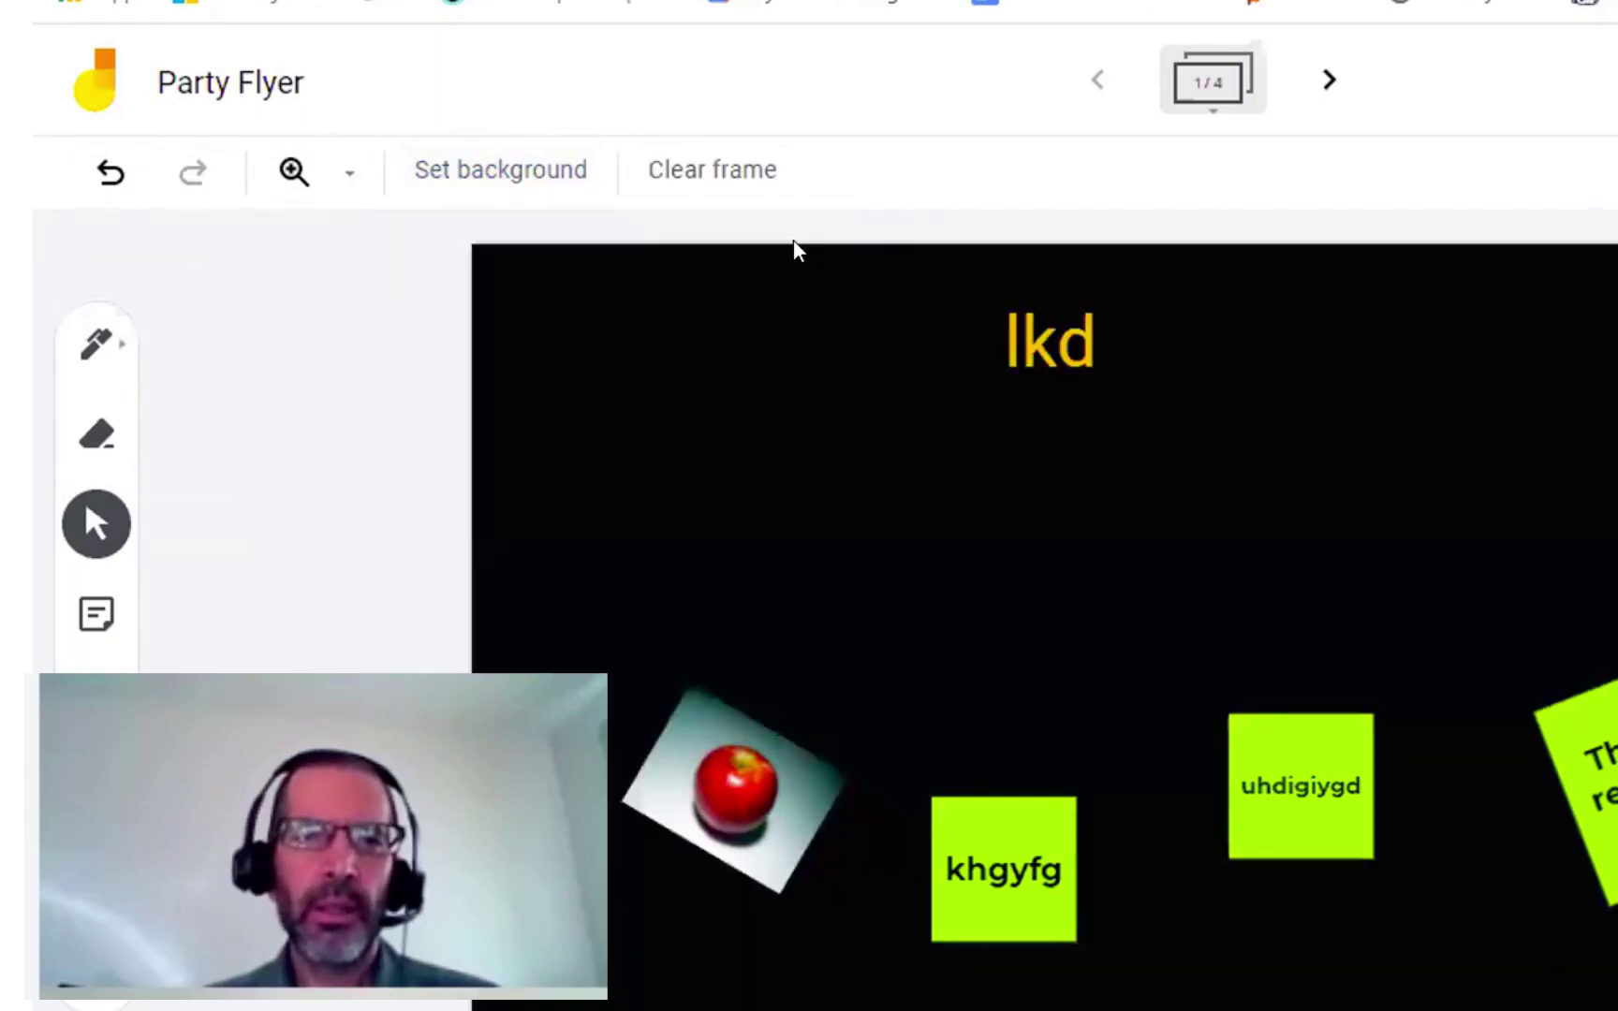
pyautogui.click(544, 174)
pyautogui.click(741, 249)
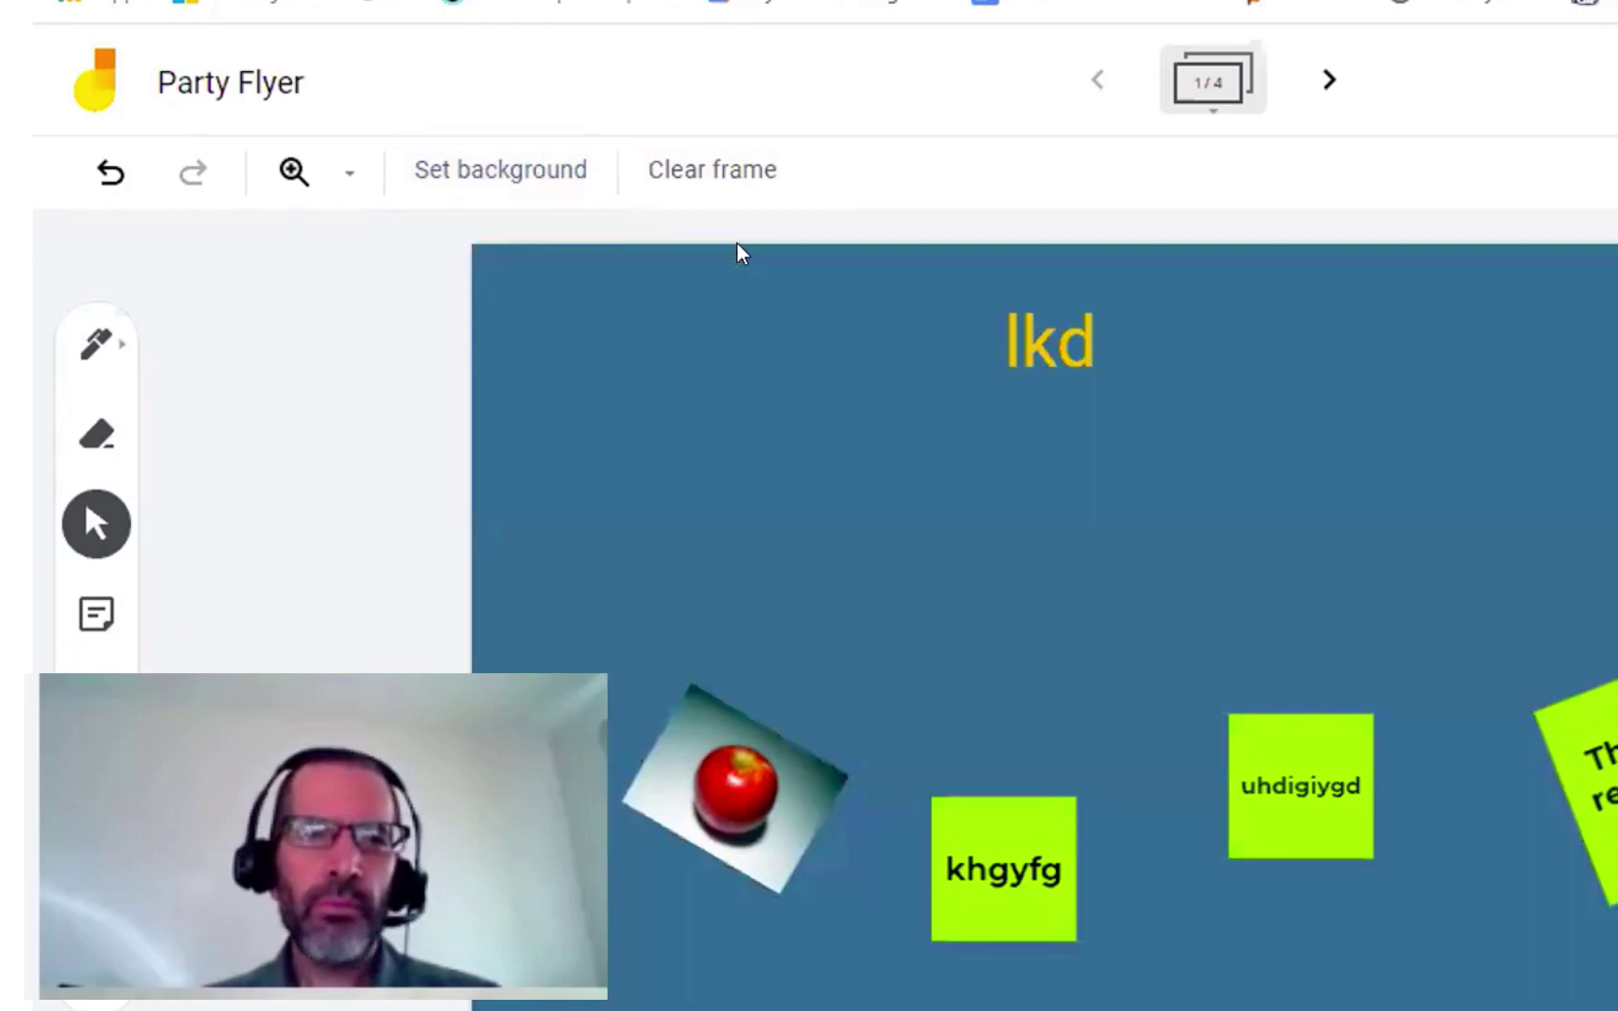
pyautogui.click(531, 183)
pyautogui.click(670, 253)
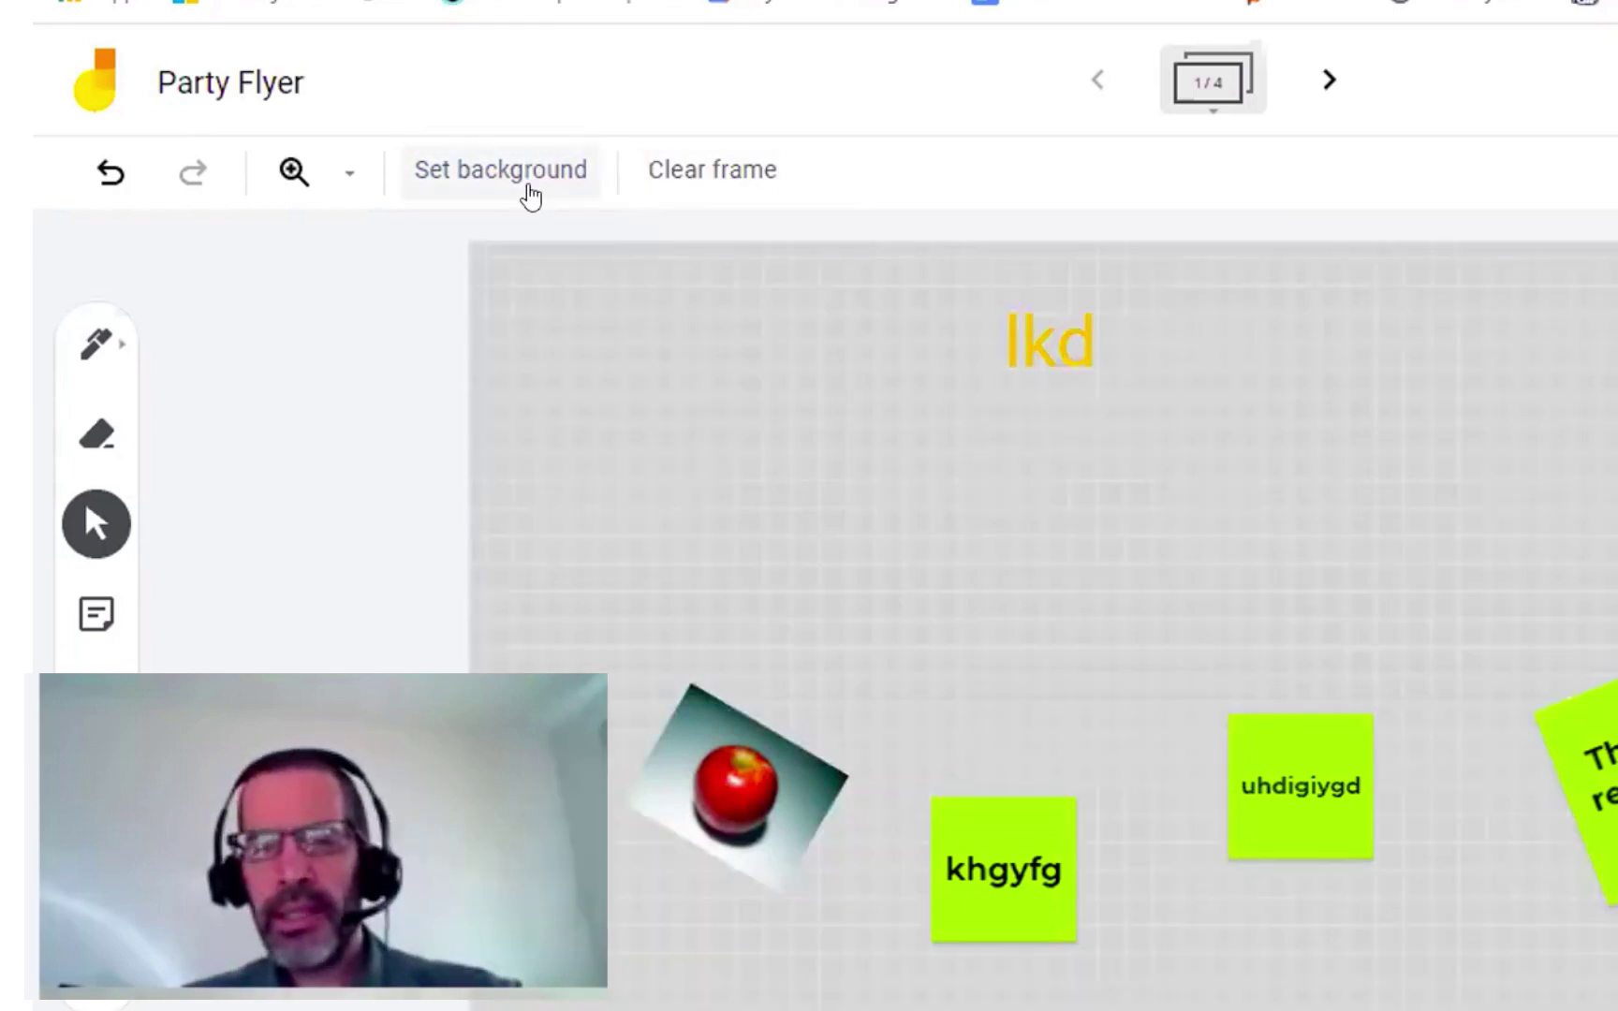
pyautogui.click(528, 182)
pyautogui.click(573, 245)
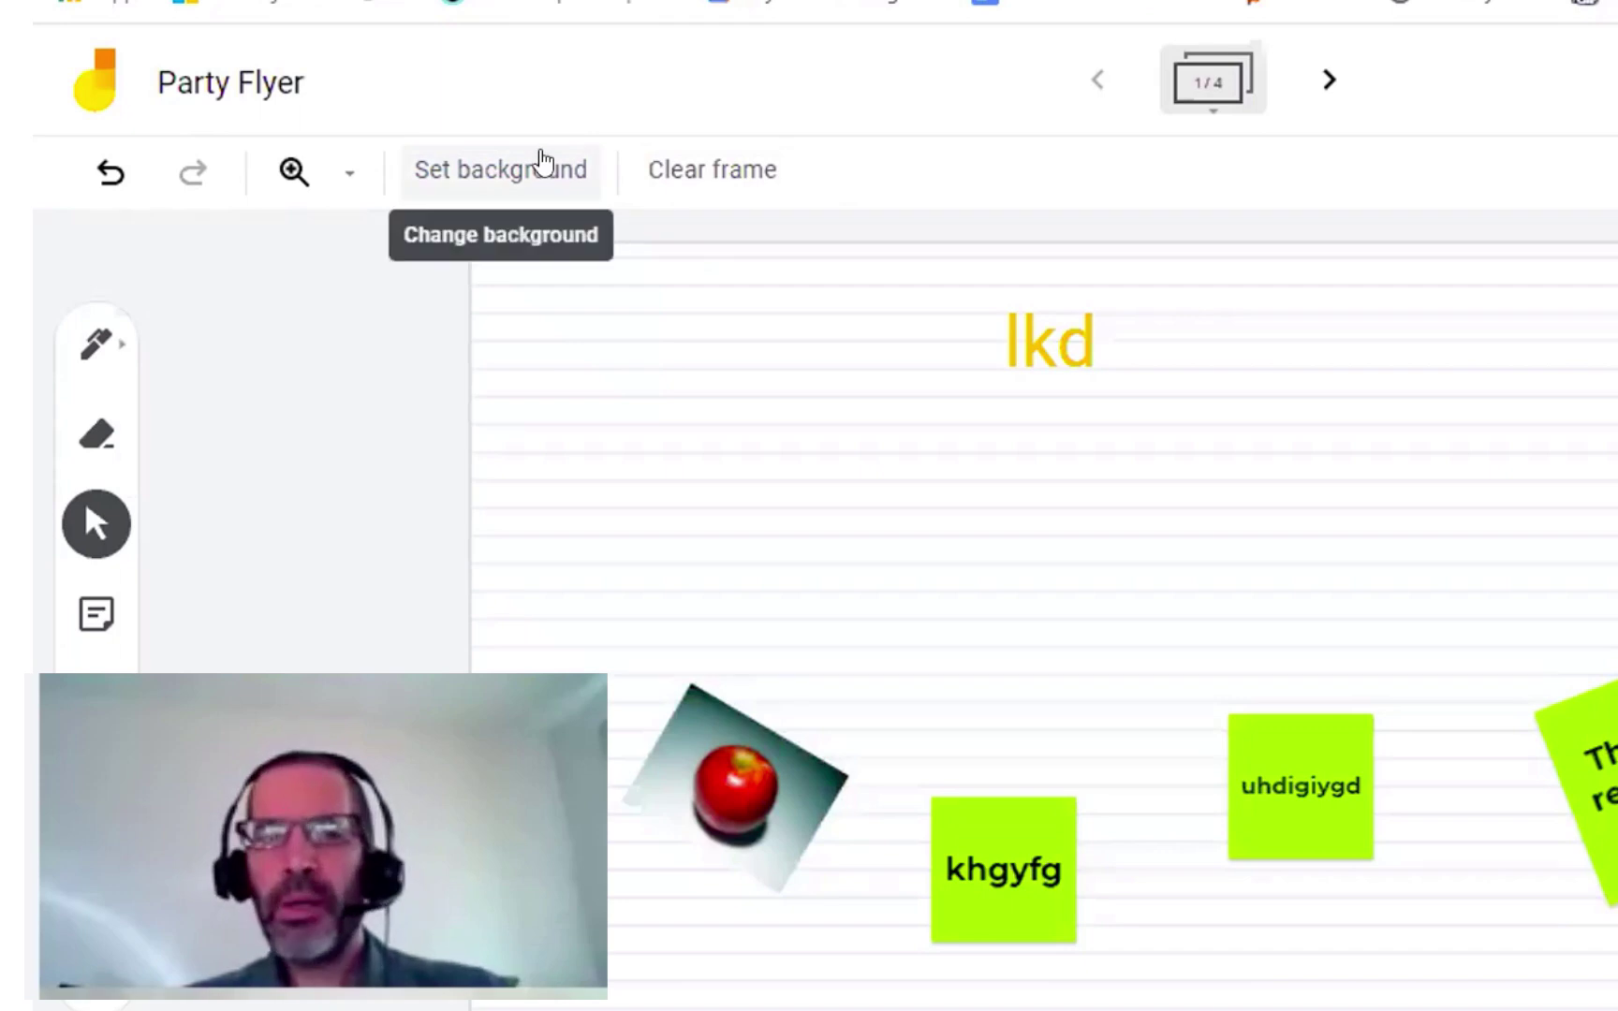
pyautogui.click(539, 168)
pyautogui.click(458, 248)
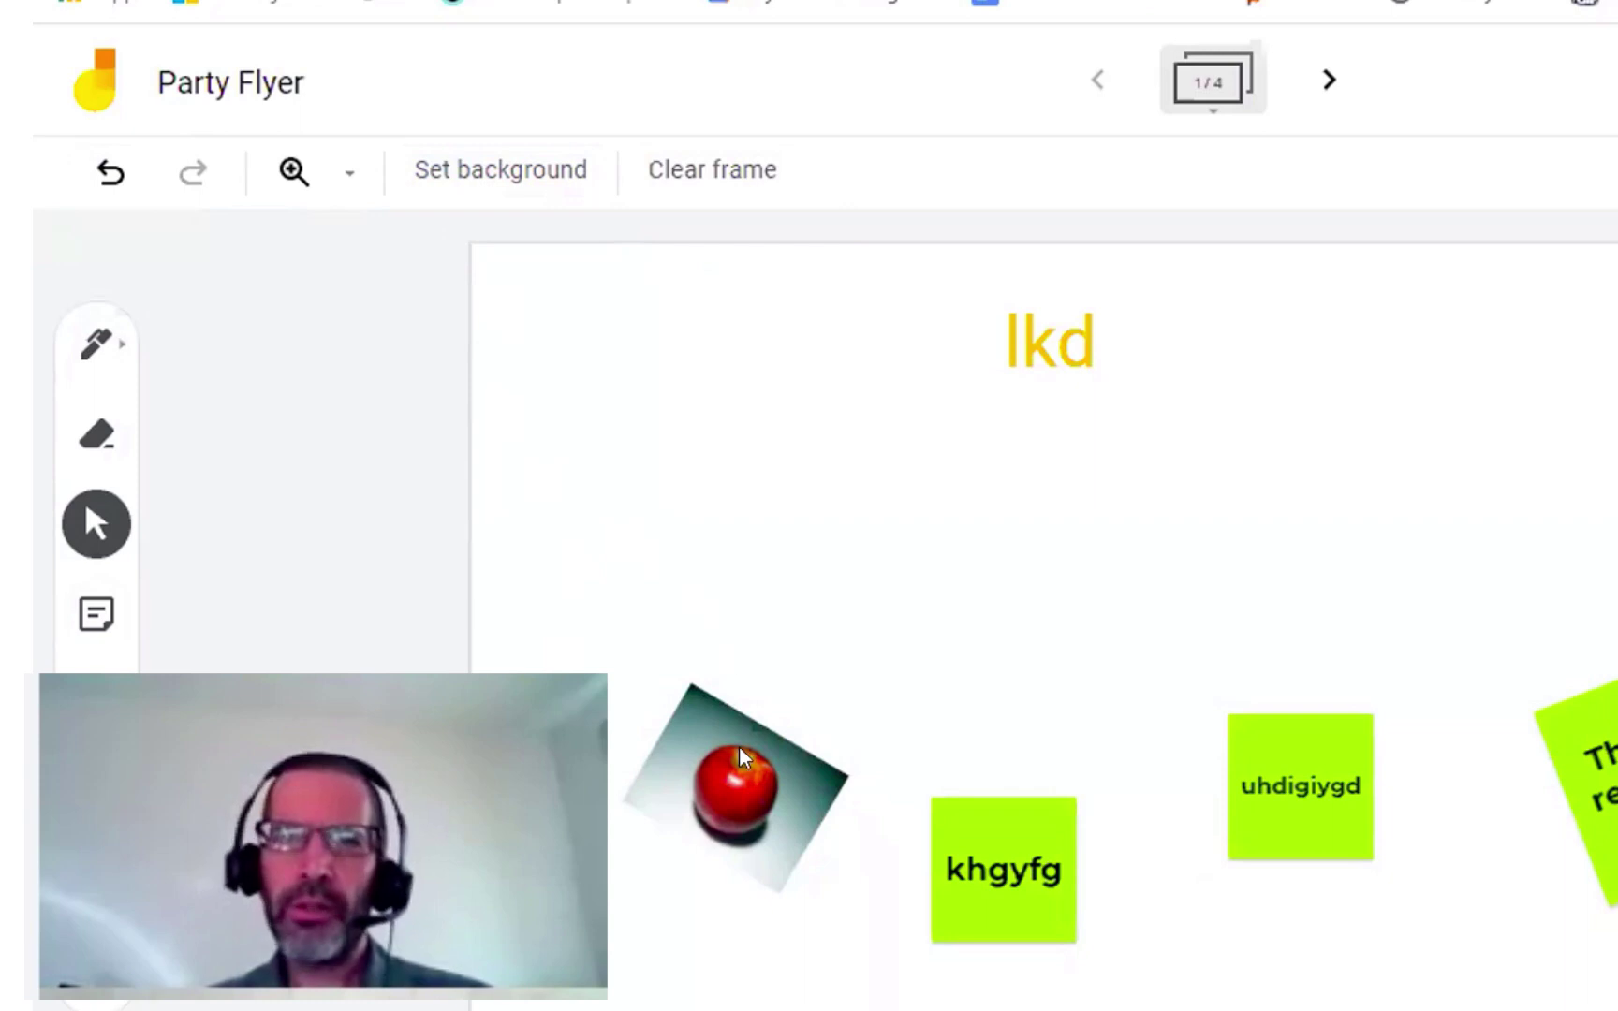
# - Move the tilted apple picture up and to the right, just above the "khgyfg" note
pyautogui.moveTo(763, 786); pyautogui.dragTo(996, 679)
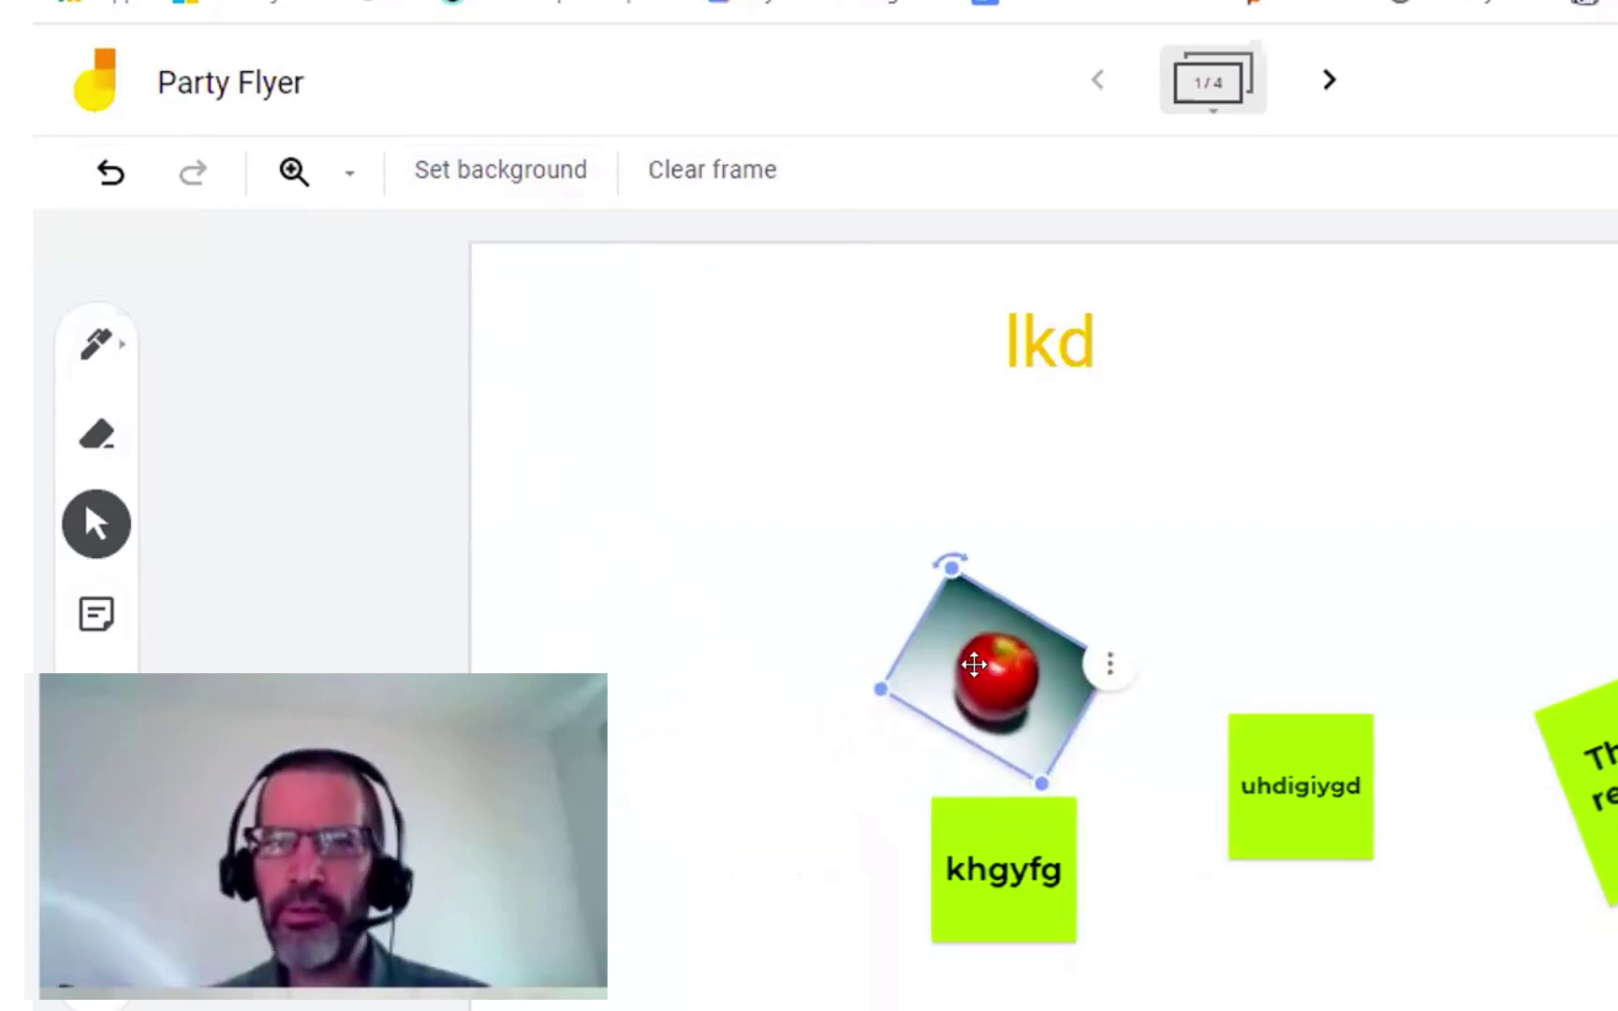
pyautogui.click(1532, 337)
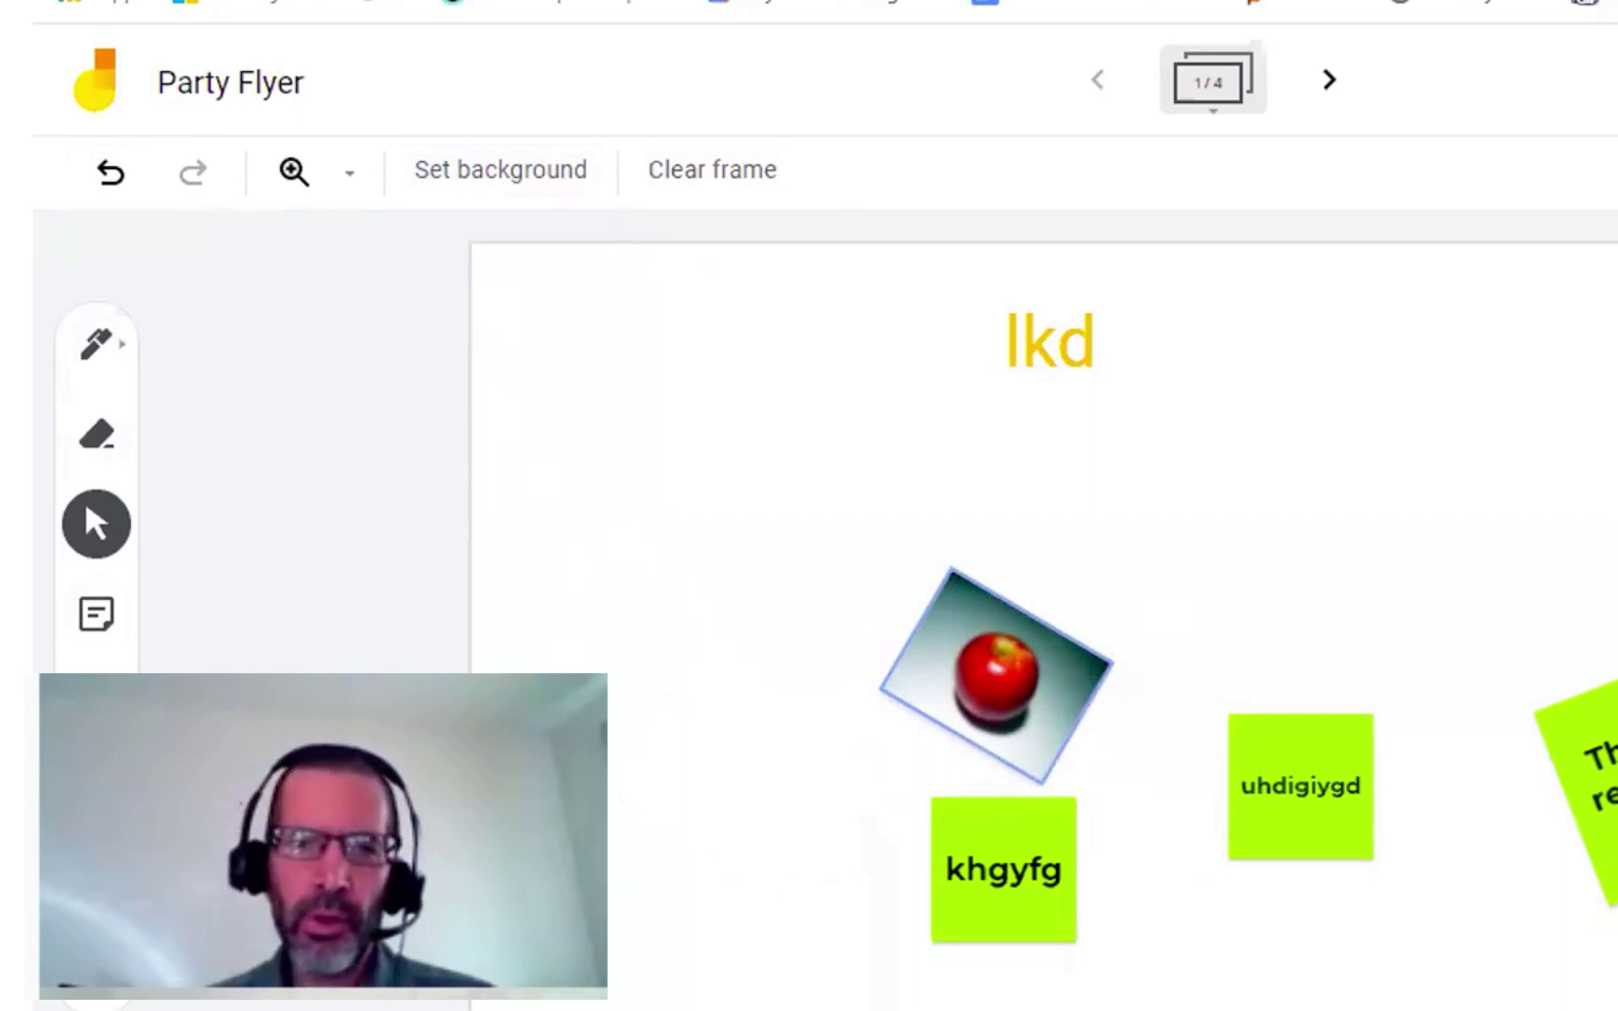
# - Switch to the Google Docs document "Jamboard Groups - AFOC Training 12/3/20" and read its instructions down to the group table
pyautogui.click(1498, 1)
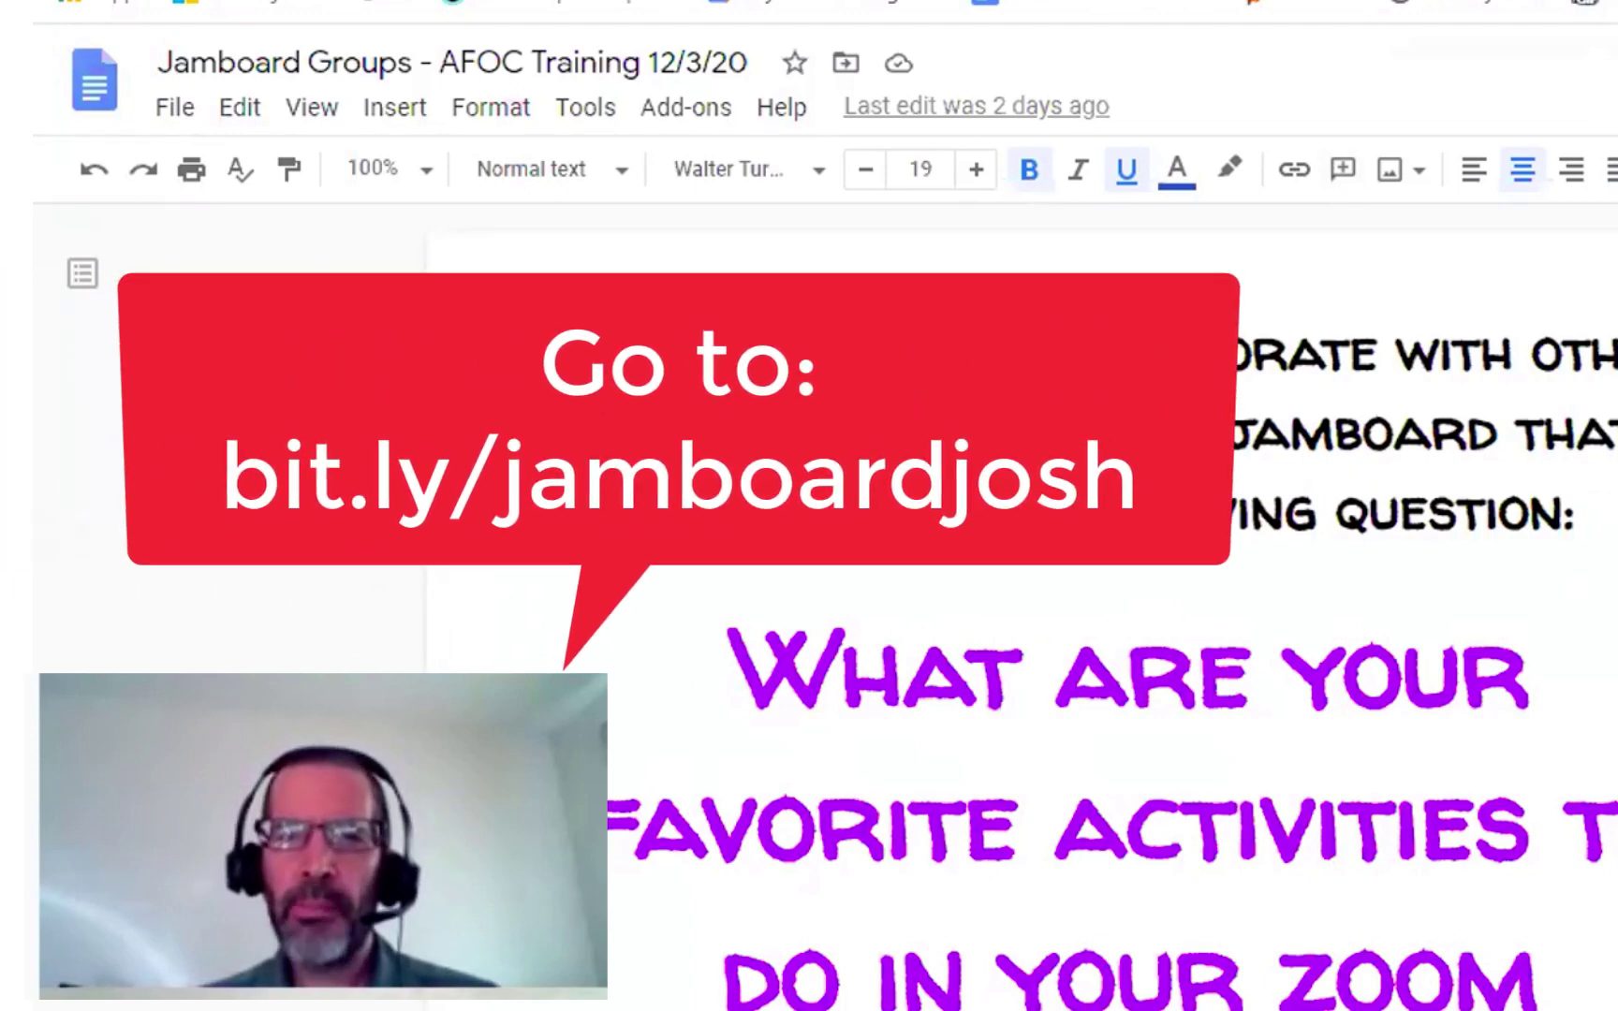
pyautogui.scroll(-15, 1021, 609)
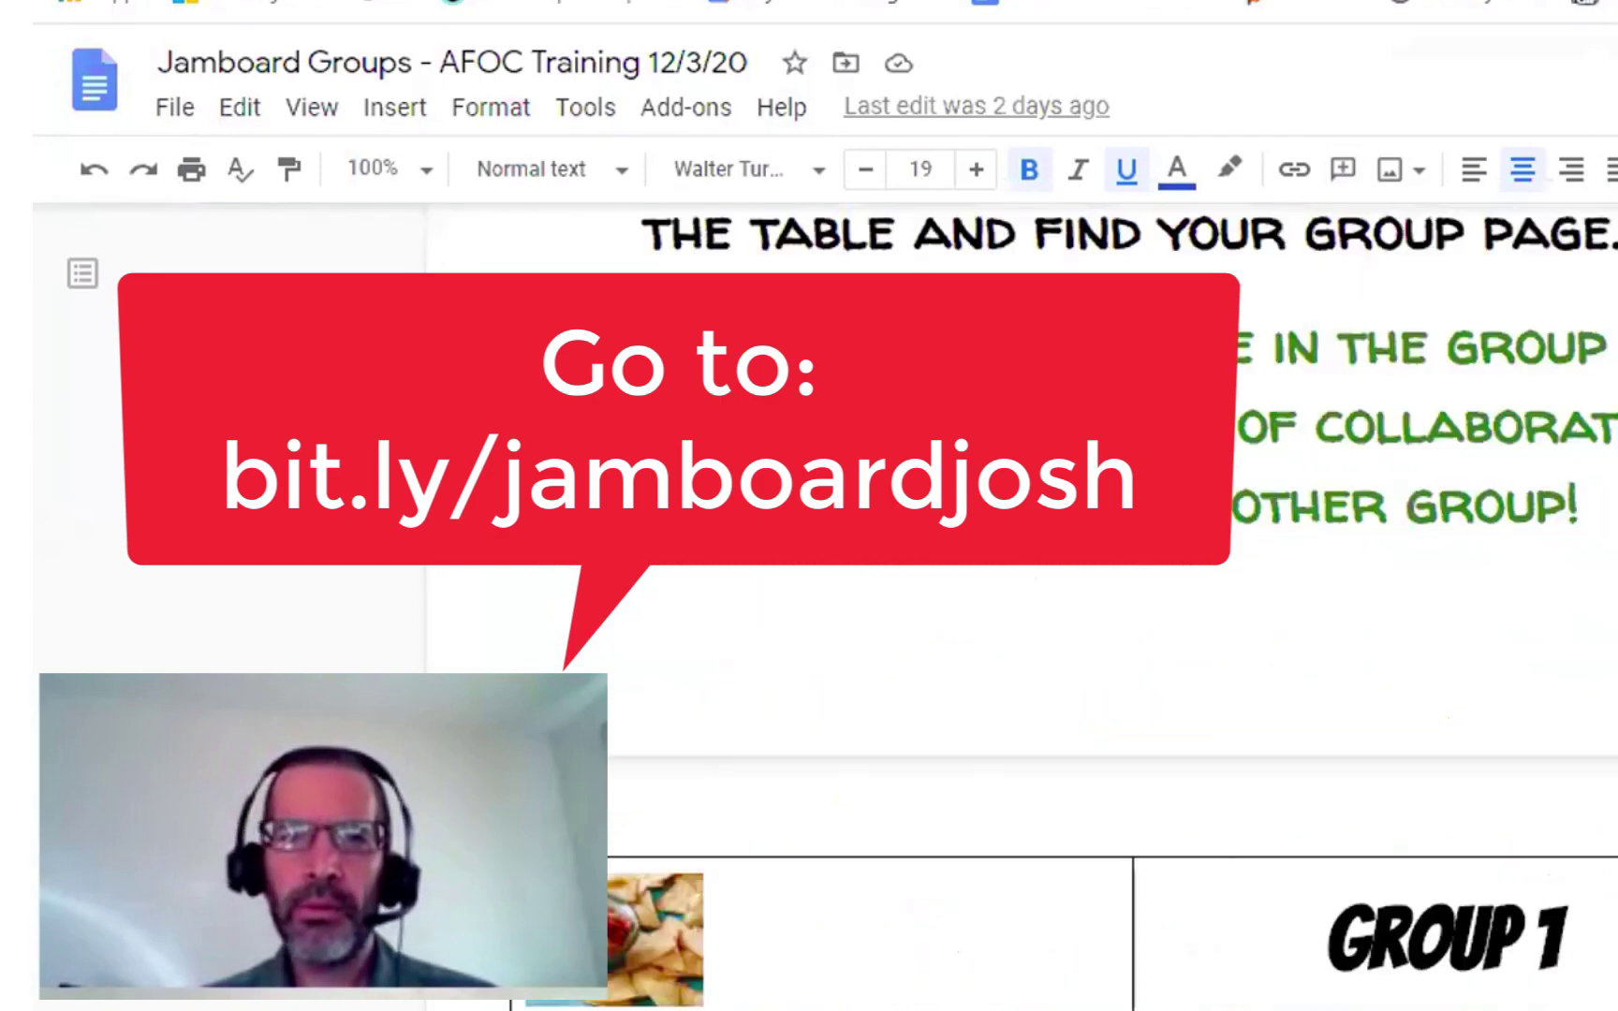
pyautogui.scroll(-3, 824, 608)
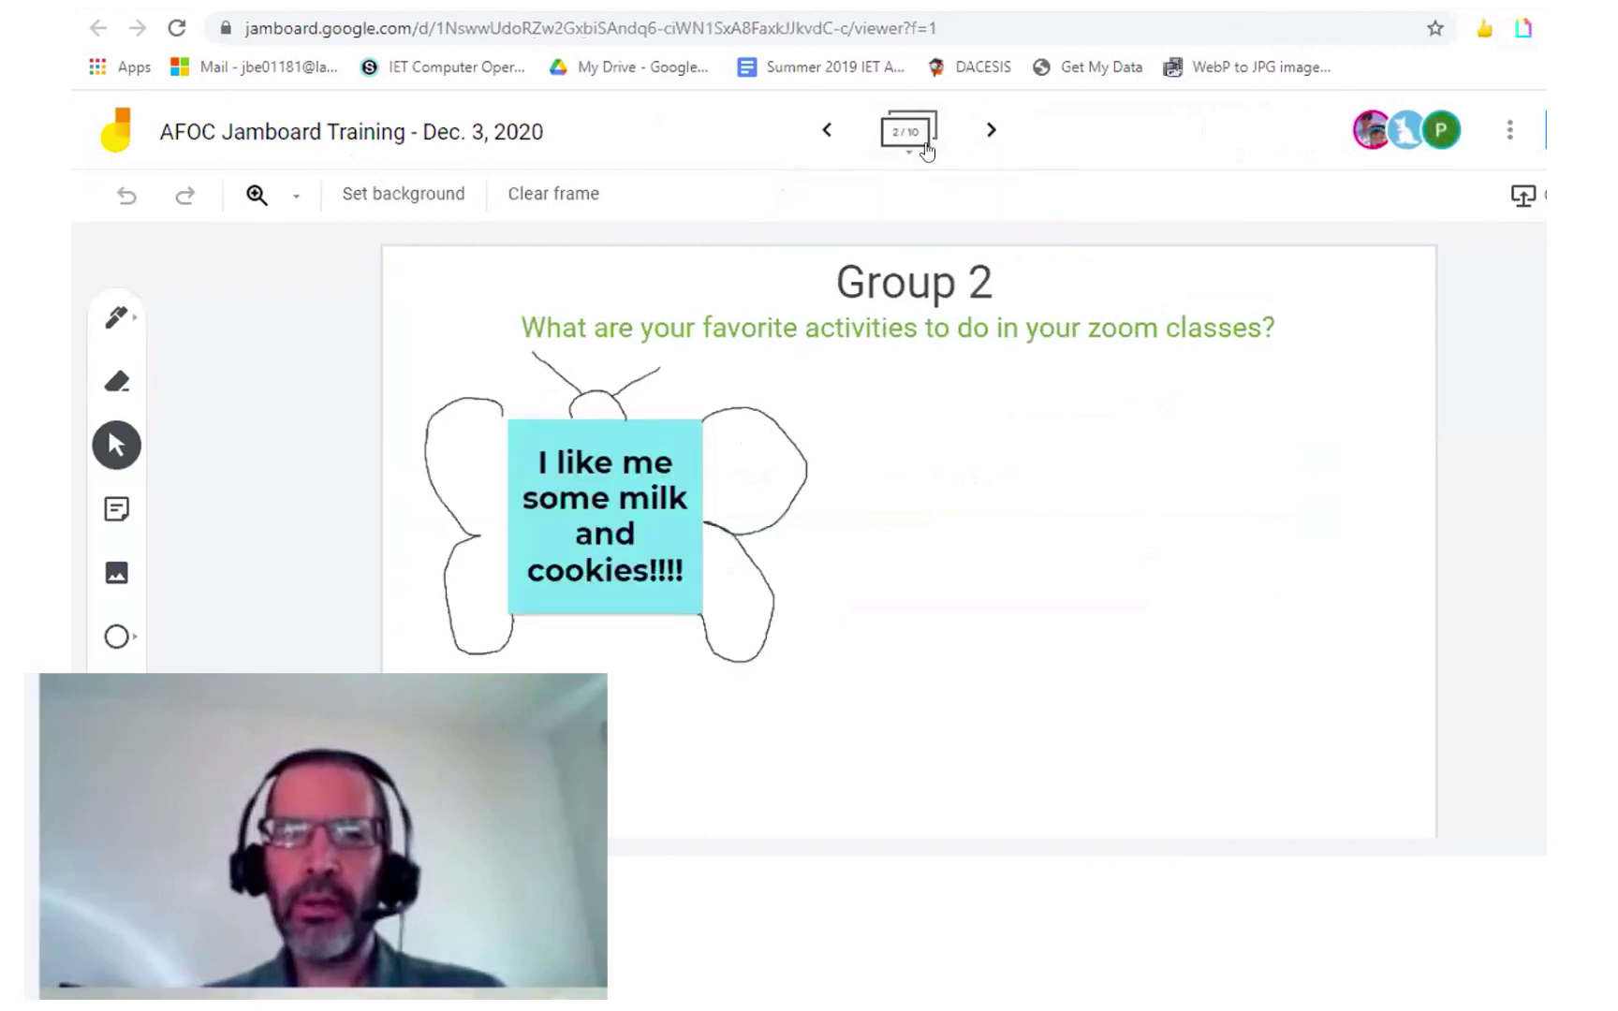
# - Step forward through the frames of the AFOC Jamboard Training board from Group 2 to Group 9
pyautogui.click(991, 131)
pyautogui.click(991, 131)
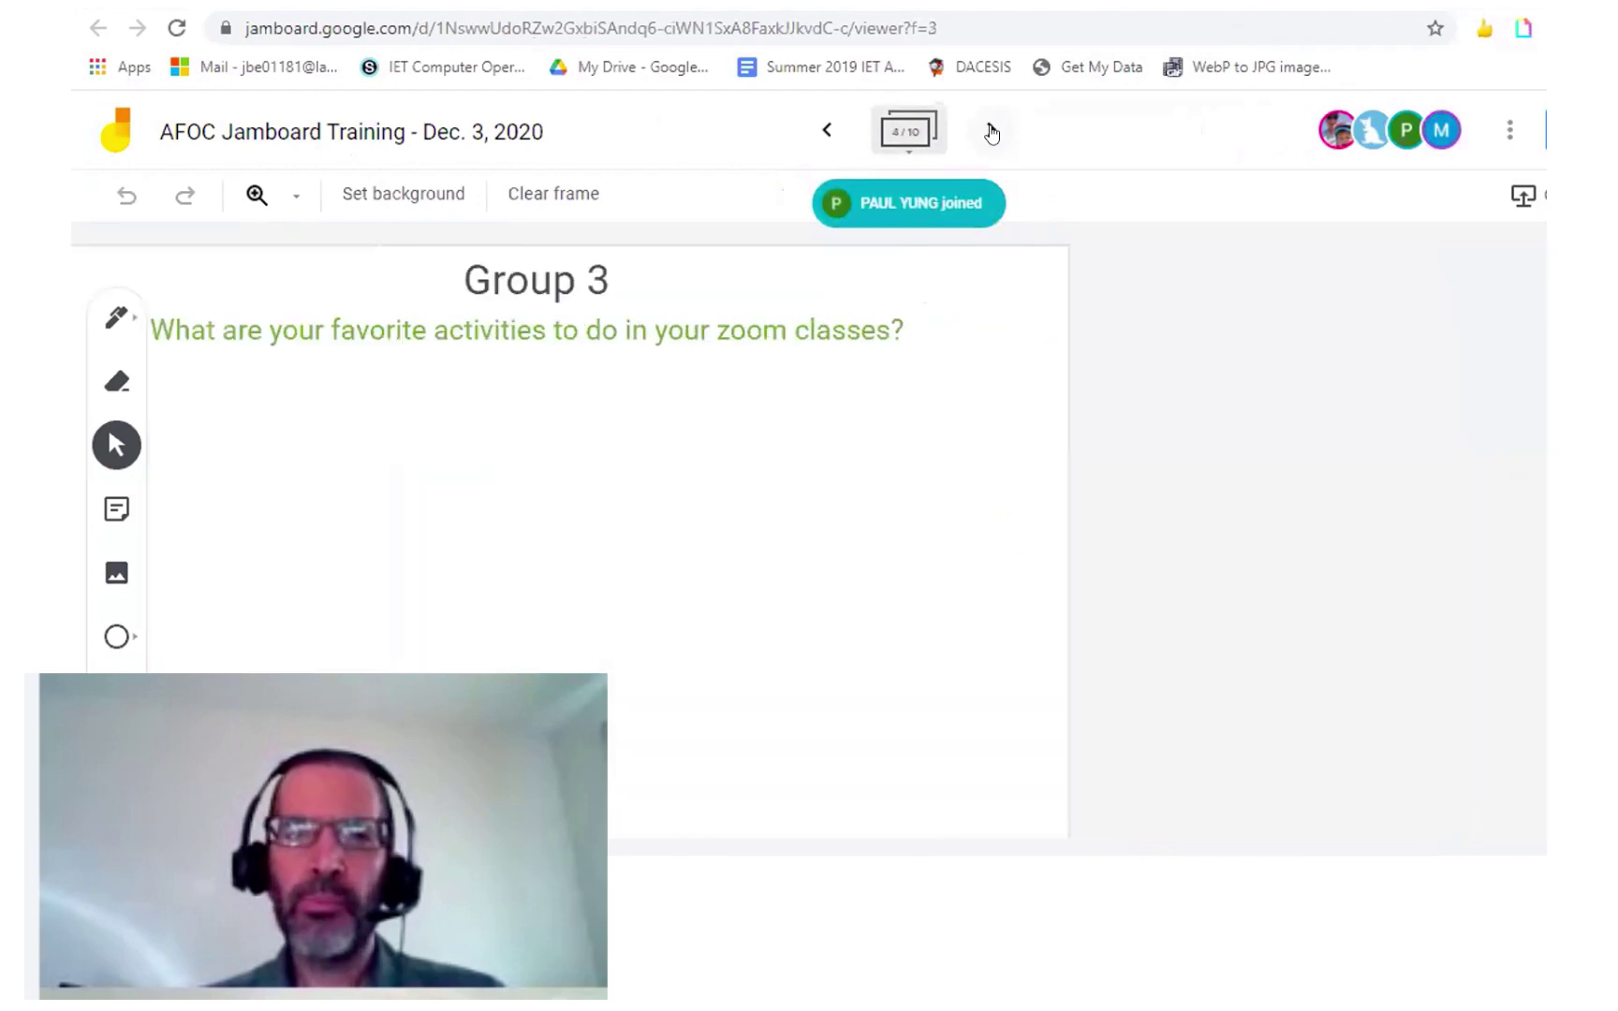
pyautogui.click(990, 131)
pyautogui.click(990, 131)
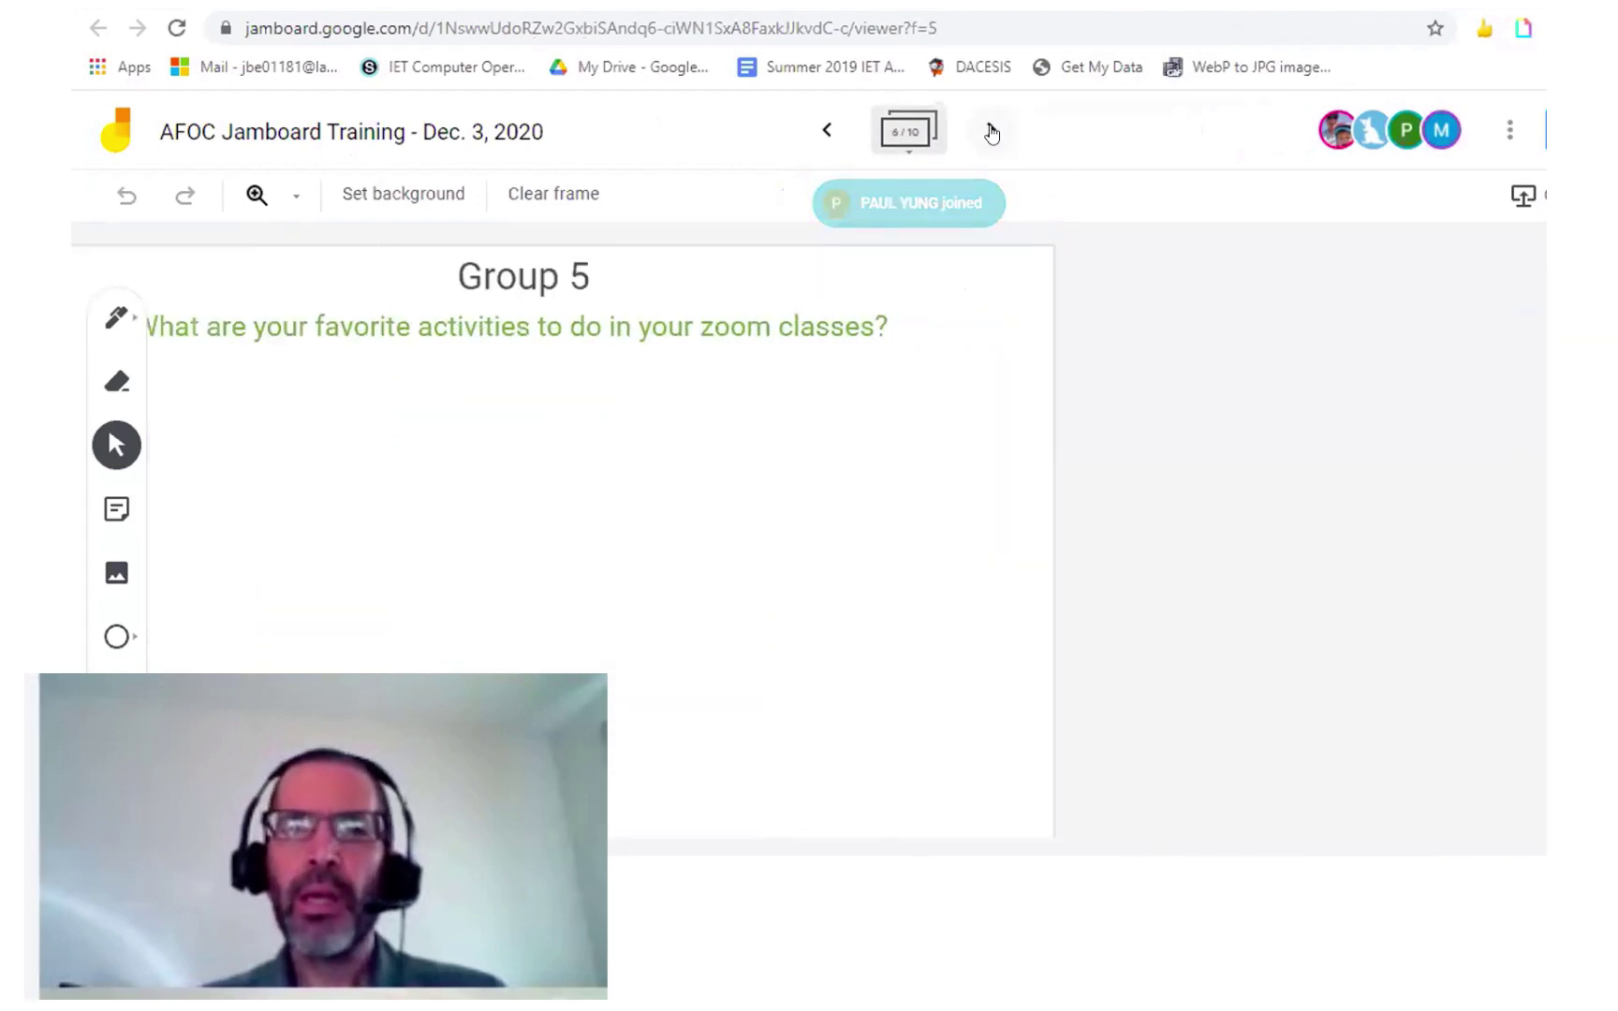
pyautogui.click(991, 131)
pyautogui.click(991, 131)
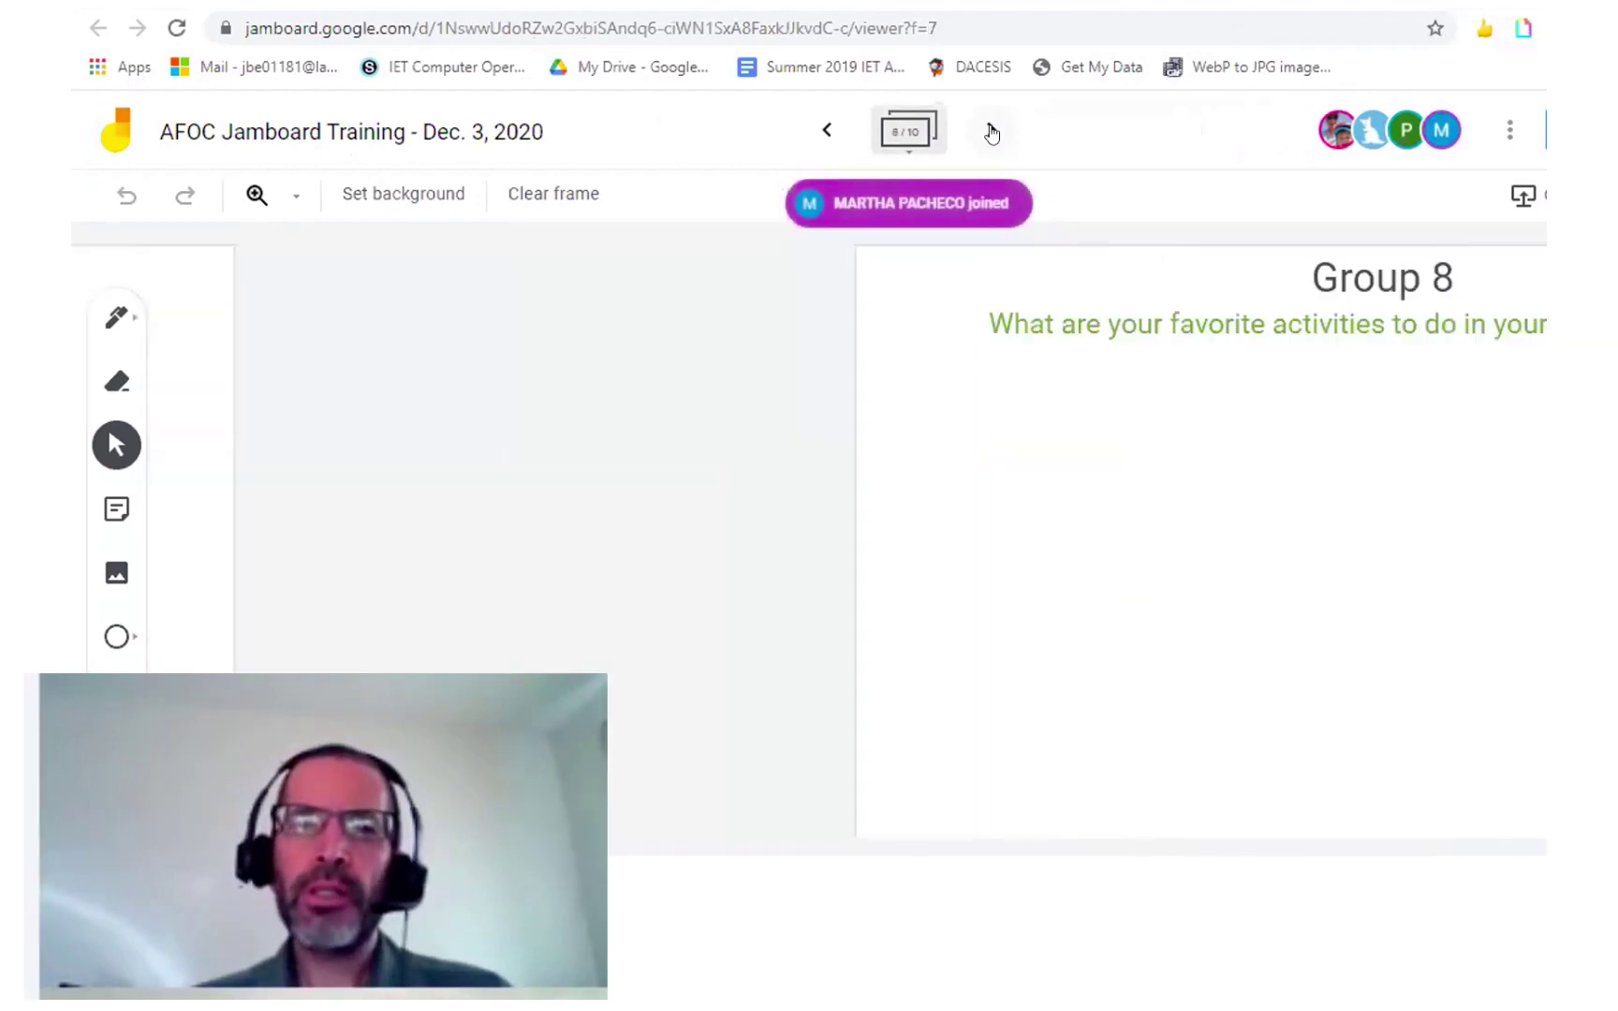
pyautogui.click(990, 131)
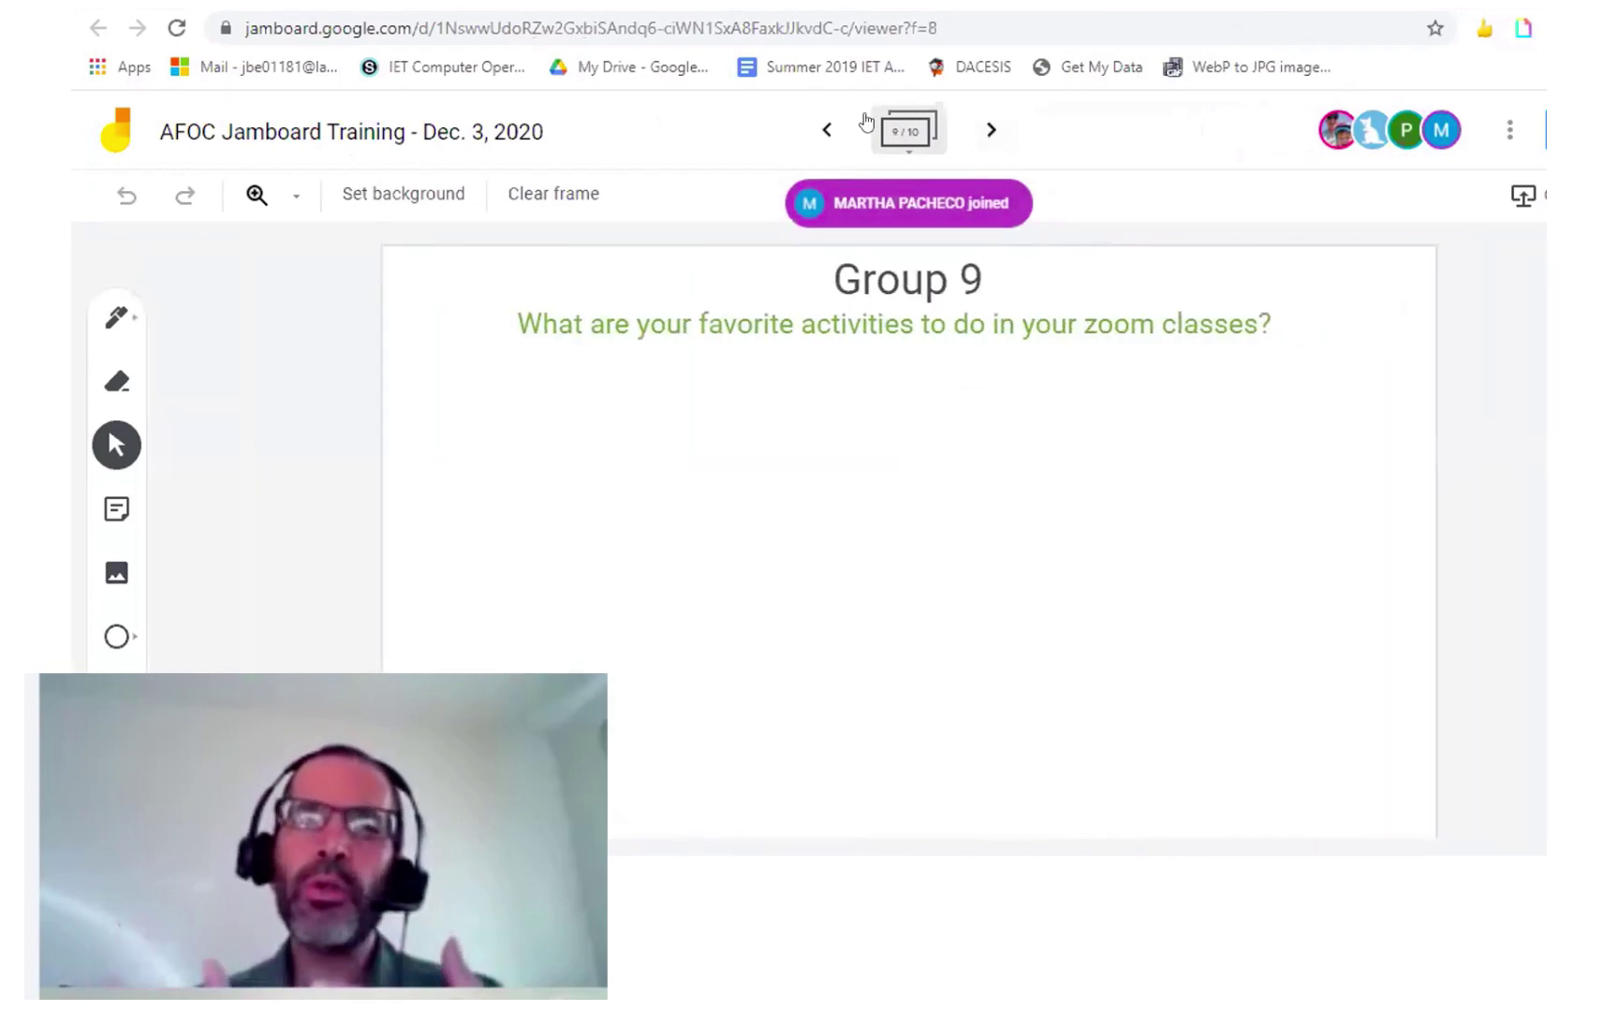
# - Go back through the frames of the training board to the first one, Group 1
pyautogui.click(811, 125)
pyautogui.click(811, 125)
pyautogui.click(811, 124)
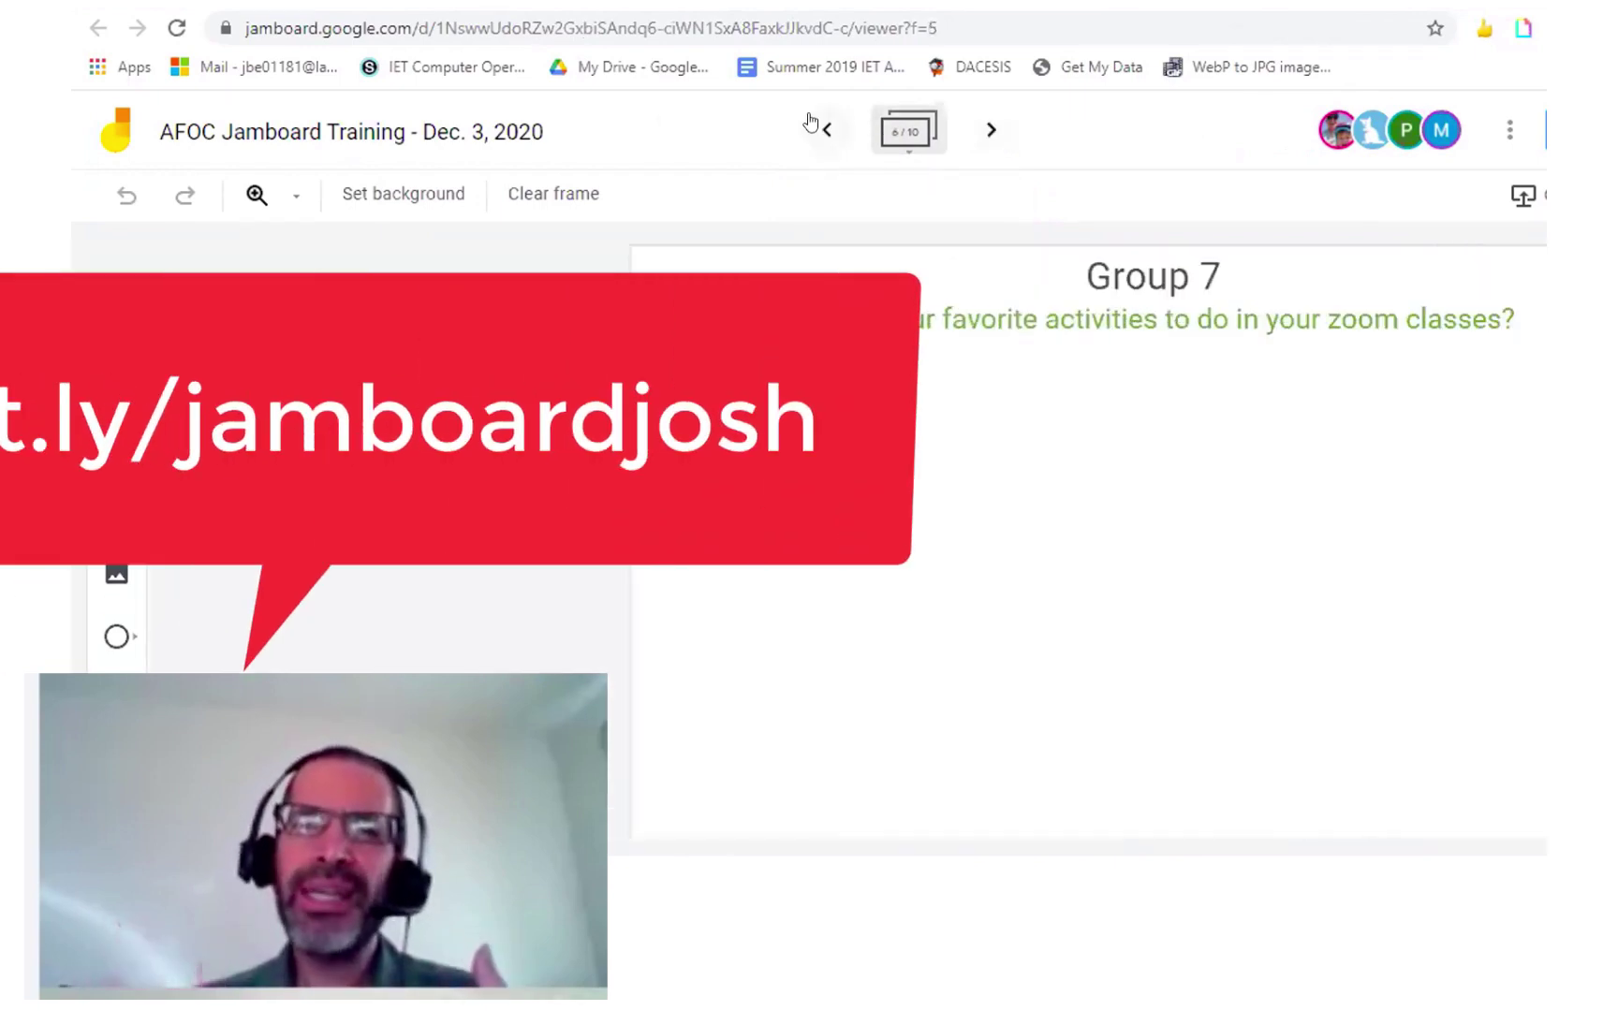
pyautogui.click(810, 125)
pyautogui.click(810, 124)
pyautogui.click(811, 125)
pyautogui.click(810, 124)
pyautogui.click(811, 125)
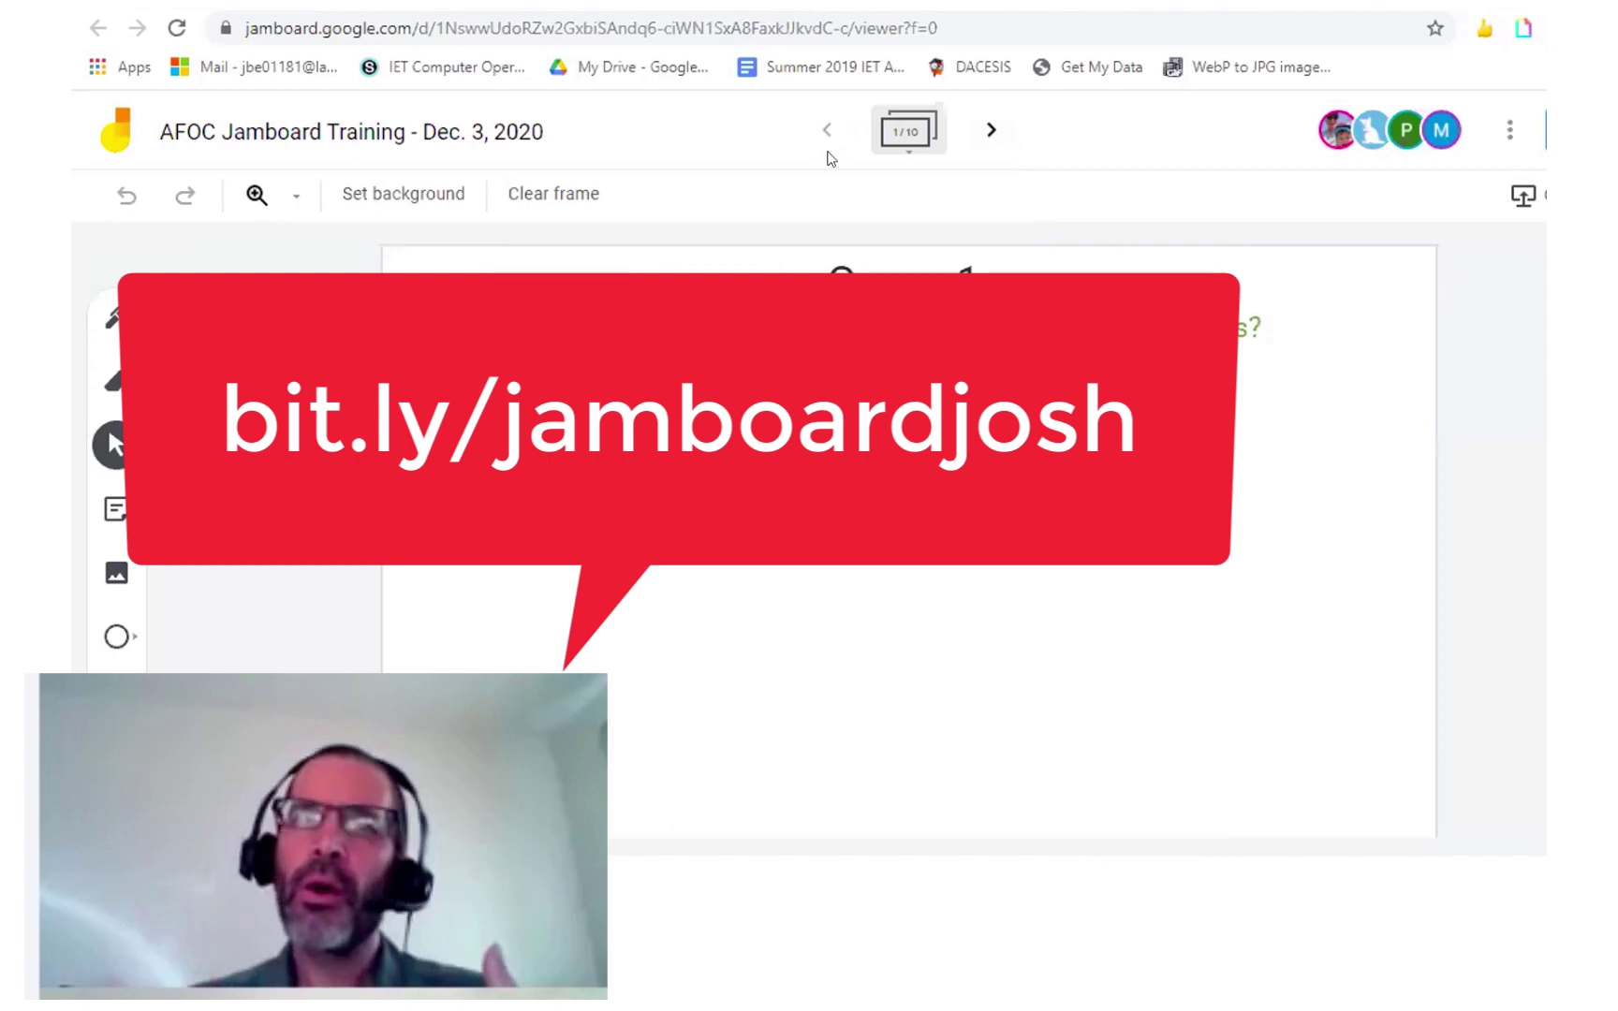